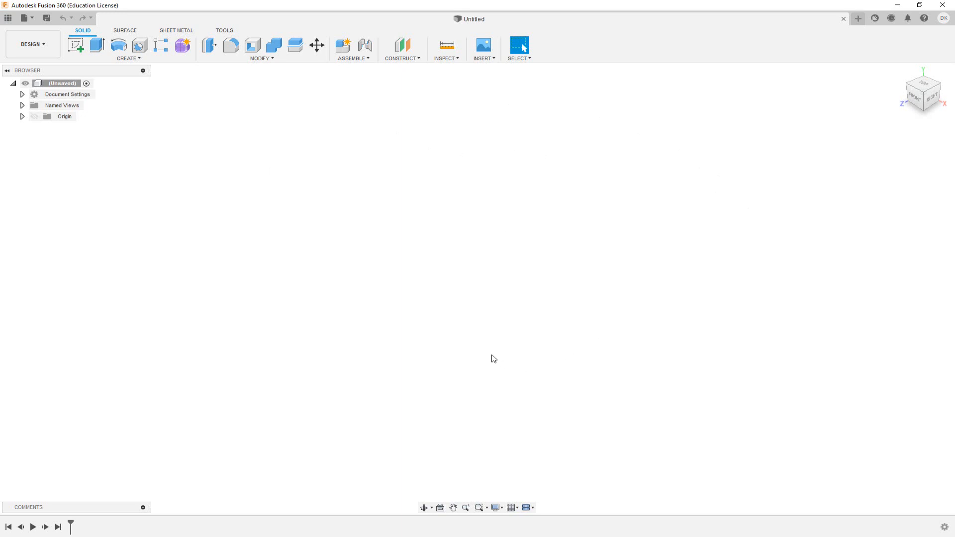
# Step: Set the viewport's display environment to Grey Room
pyautogui.click(496, 508)
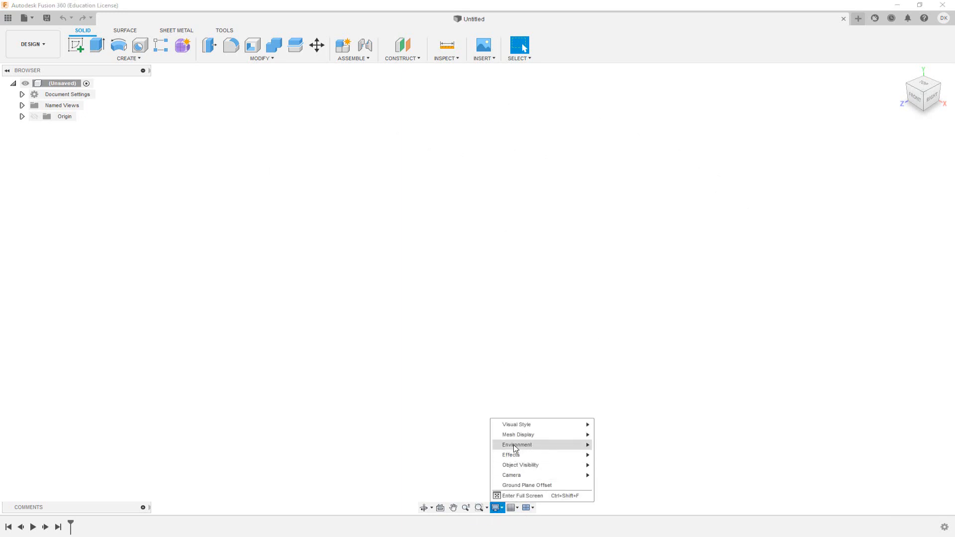
pyautogui.moveTo(517, 447)
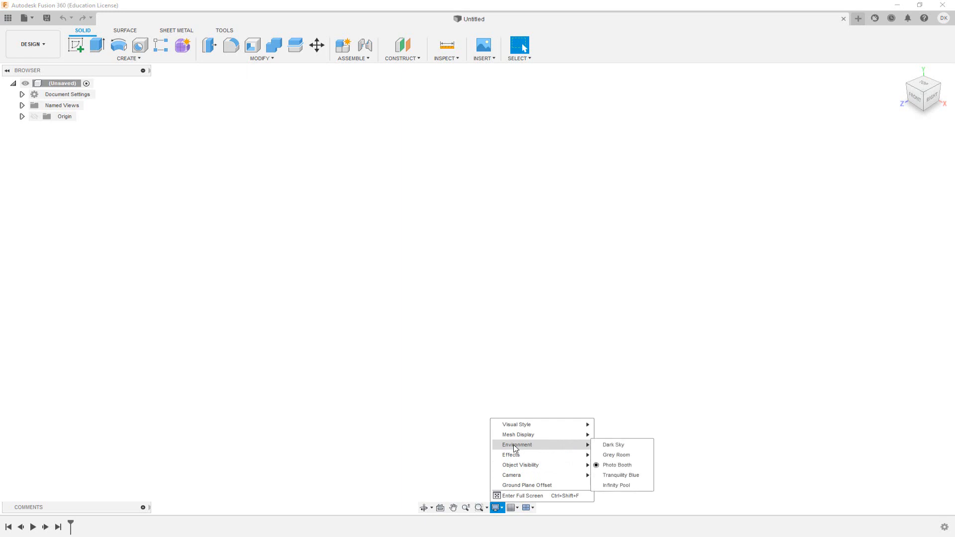
pyautogui.click(616, 455)
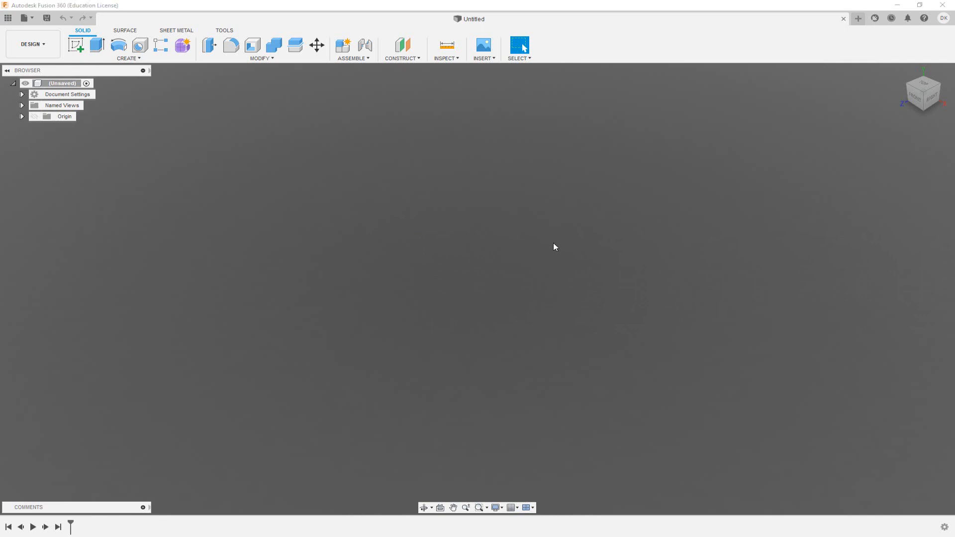
# Step: Create a new sketch on the front (XY) origin plane
pyautogui.press('s')
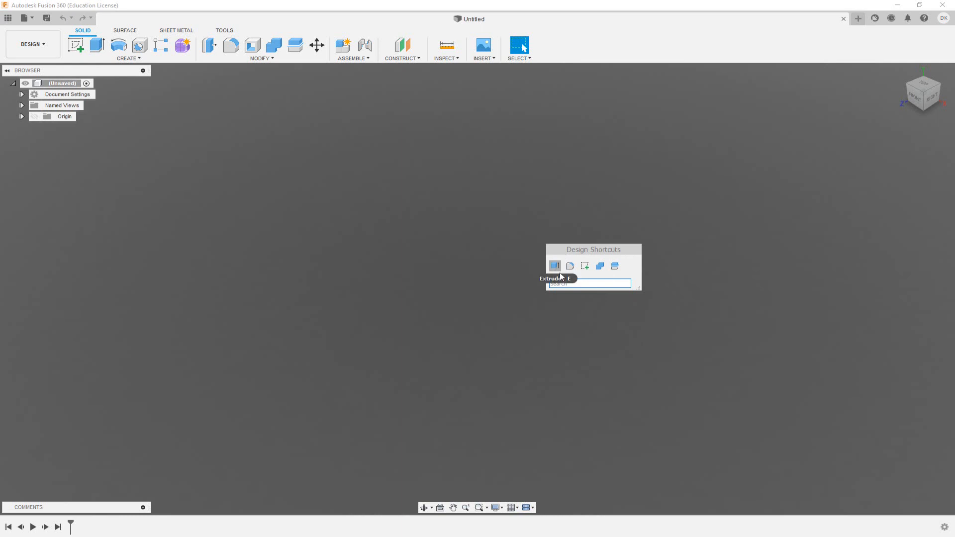
pyautogui.click(585, 267)
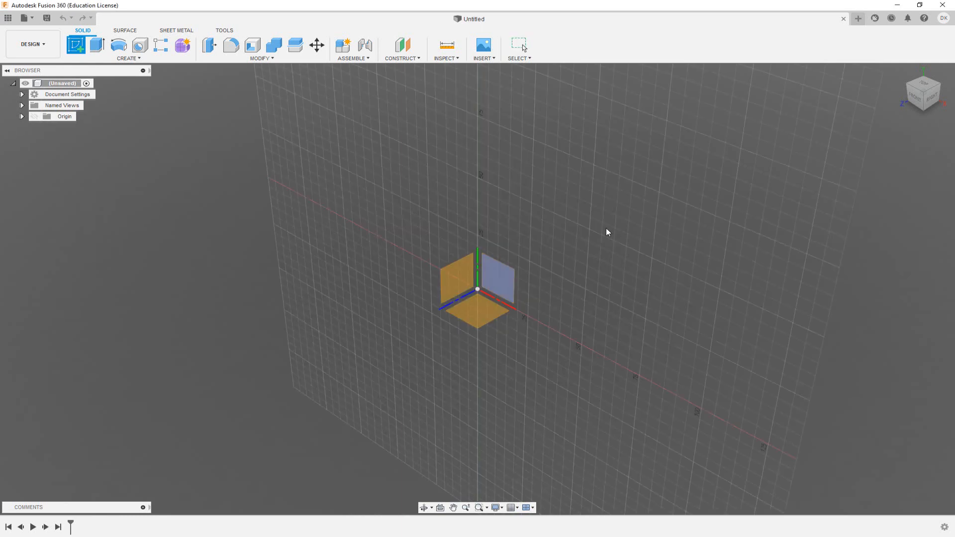
pyautogui.click(500, 276)
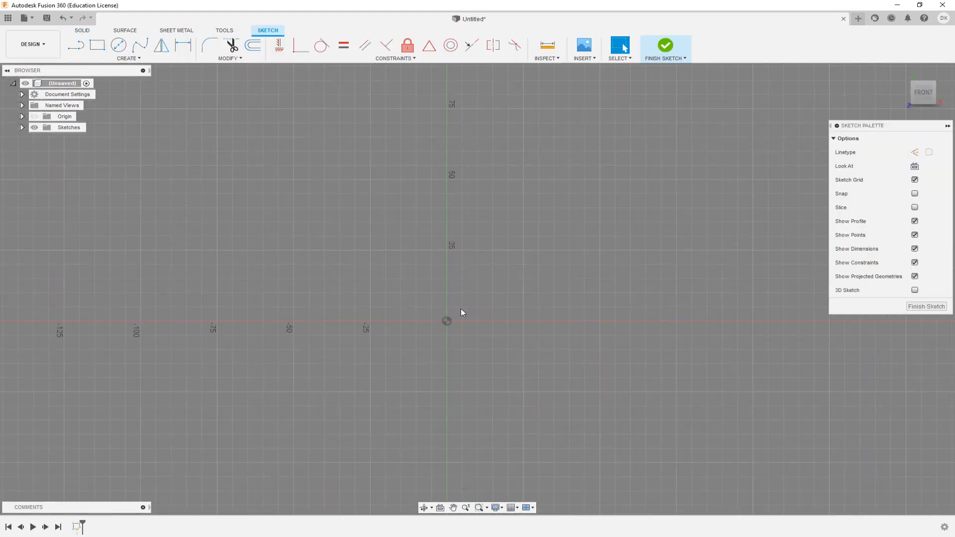
# Step: Sketch three separate circles about 20 mm in diameter: two at the same height on either side of the origin and one lower between them
pyautogui.scroll(3, 460, 313)
pyautogui.moveTo(464, 301); pyautogui.dragTo(467, 249, button='middle')
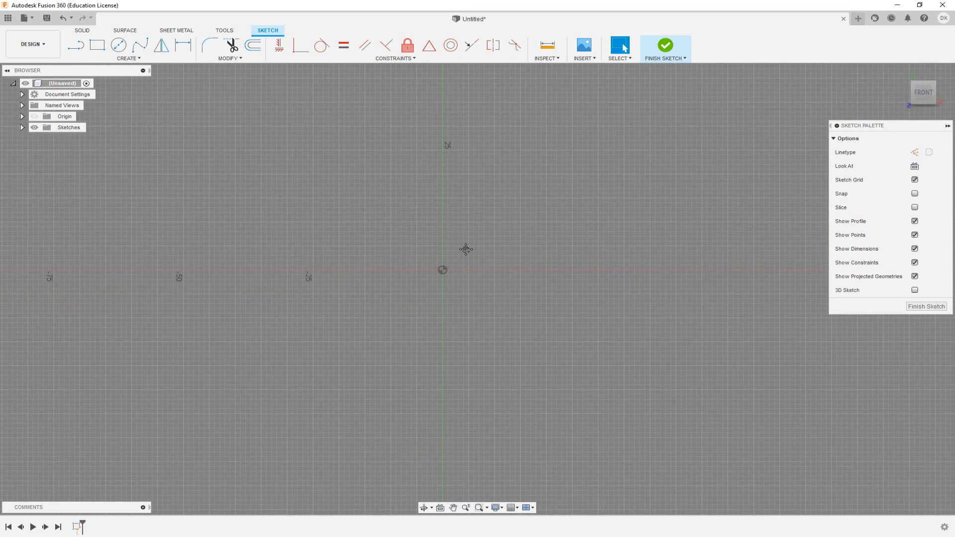
pyautogui.moveTo(483, 287)
pyautogui.mouseDown(button='middle')
pyautogui.moveTo(460, 273)
pyautogui.moveTo(436, 300)
pyautogui.mouseUp(button='middle')
pyautogui.press('c')
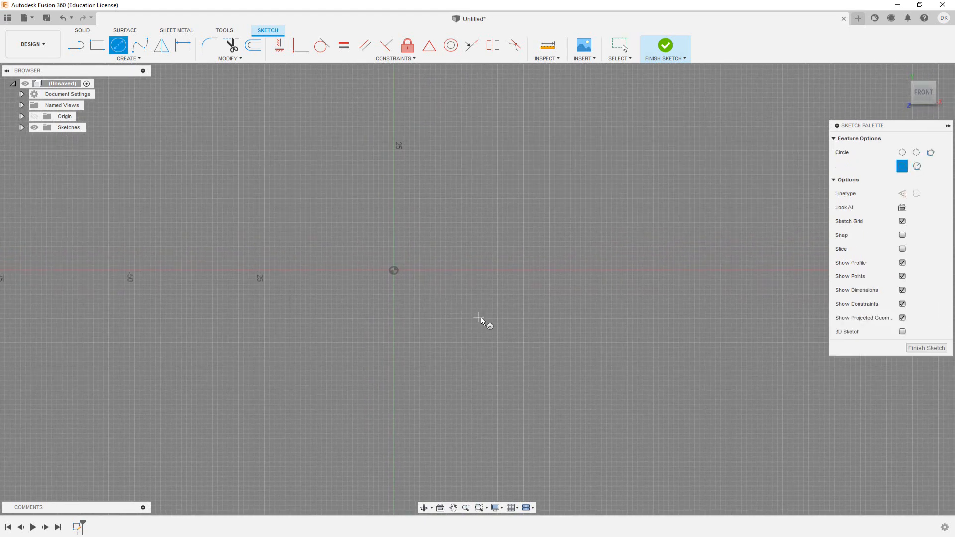
pyautogui.click(506, 299)
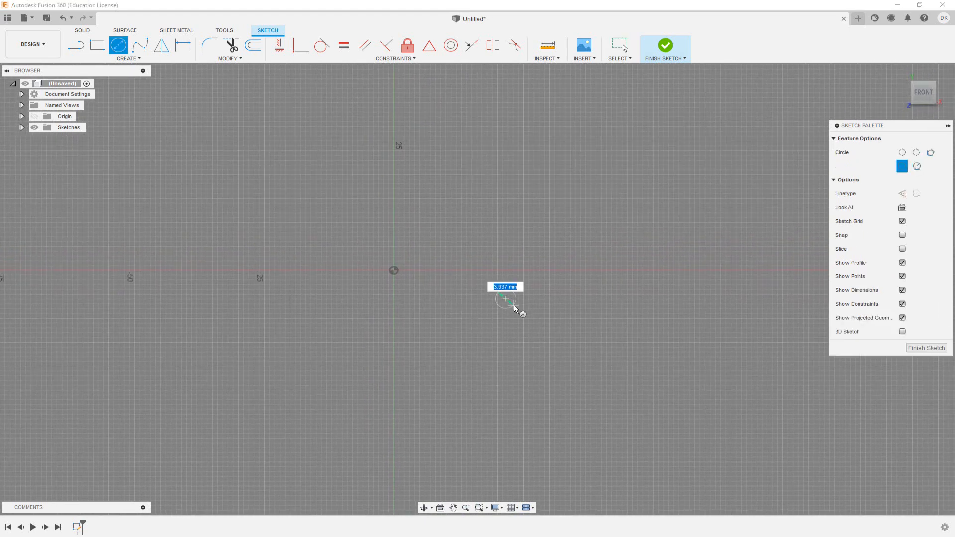
pyautogui.click(541, 333)
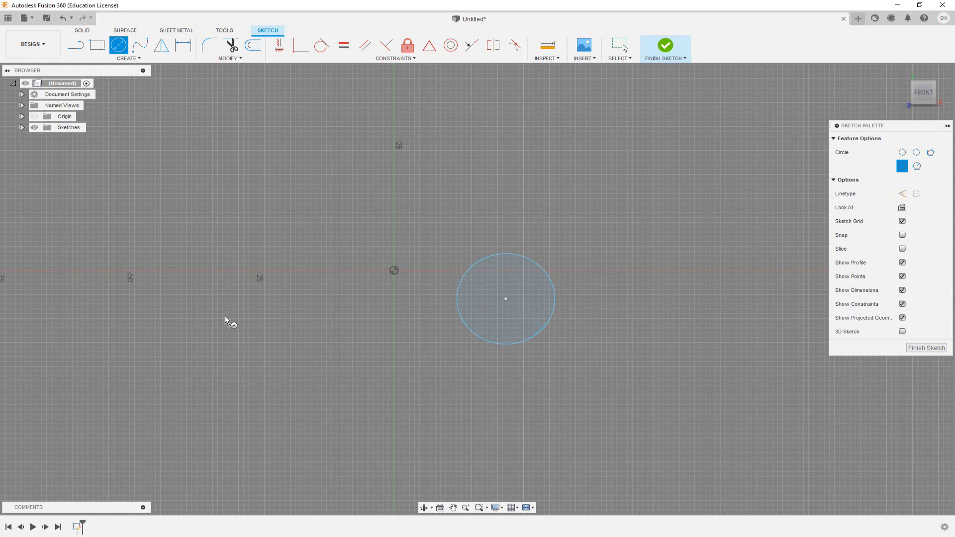
pyautogui.click(200, 299)
pyautogui.click(234, 341)
pyautogui.click(358, 407)
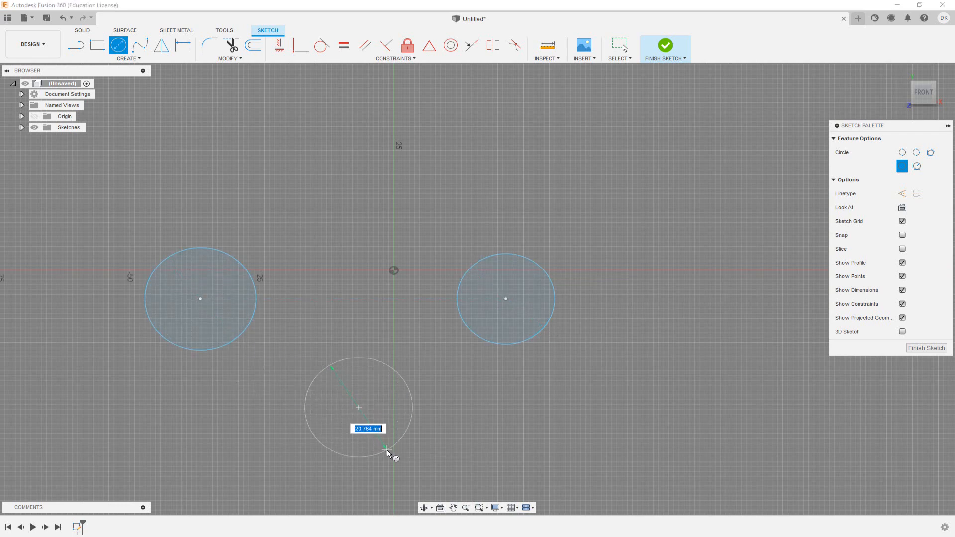
pyautogui.click(391, 453)
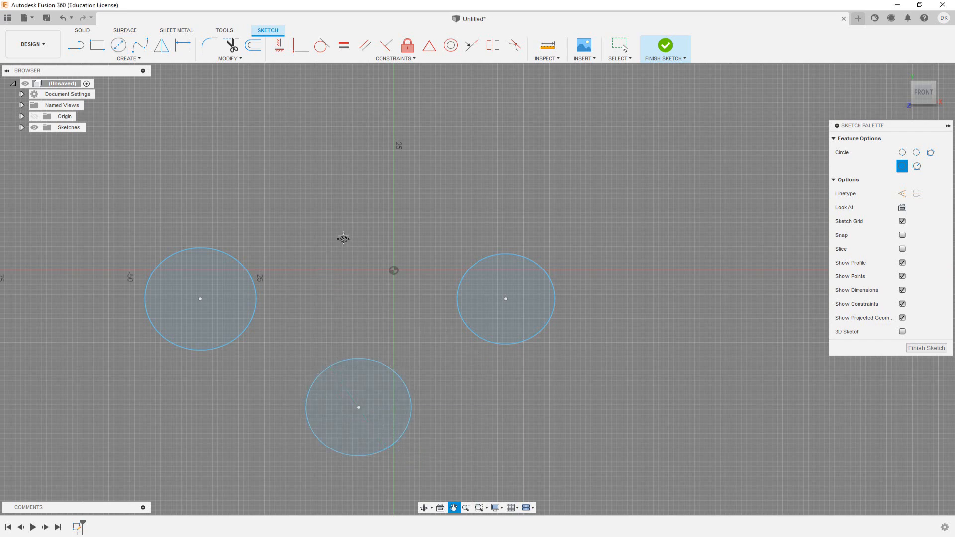
# Step: Draw two slanted lines along the outer undersides, joining the left circle to the lower circle and the lower circle to the right circle
pyautogui.moveTo(265, 218); pyautogui.dragTo(269, 275, button='middle')
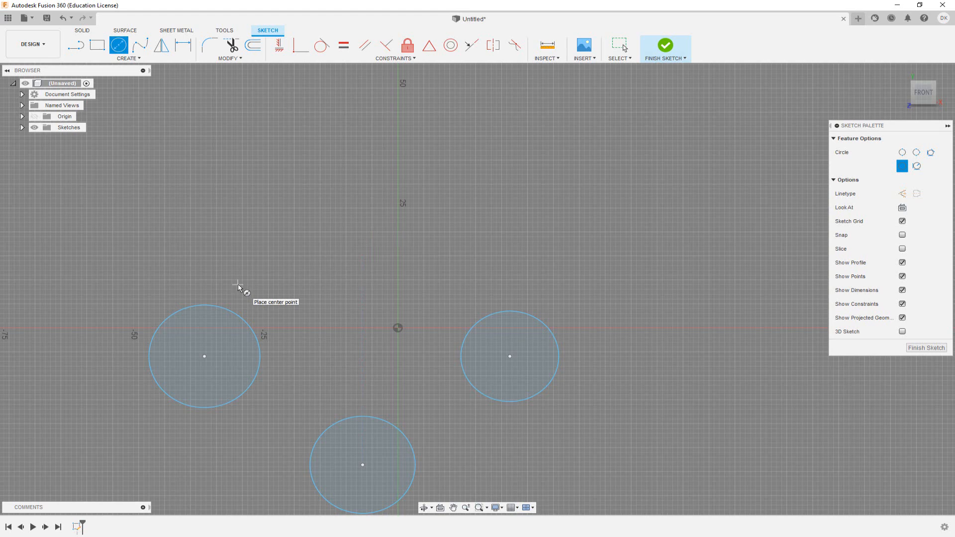
pyautogui.press('l')
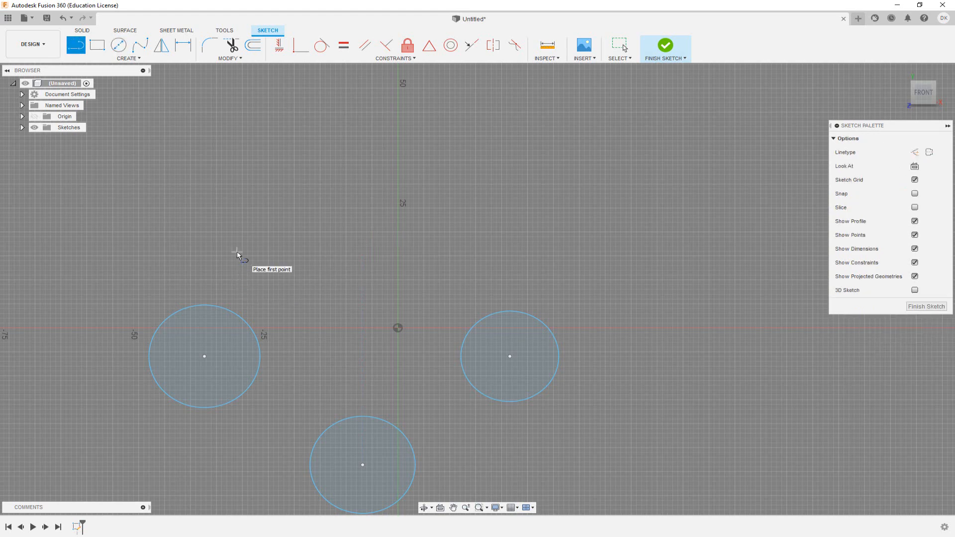
pyautogui.moveTo(319, 302); pyautogui.dragTo(320, 241, button='middle')
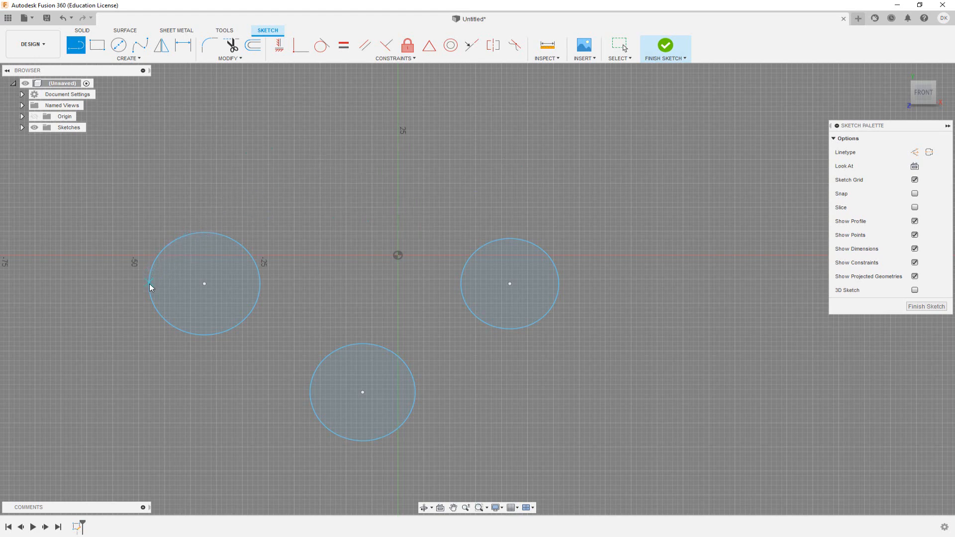
pyautogui.click(169, 324)
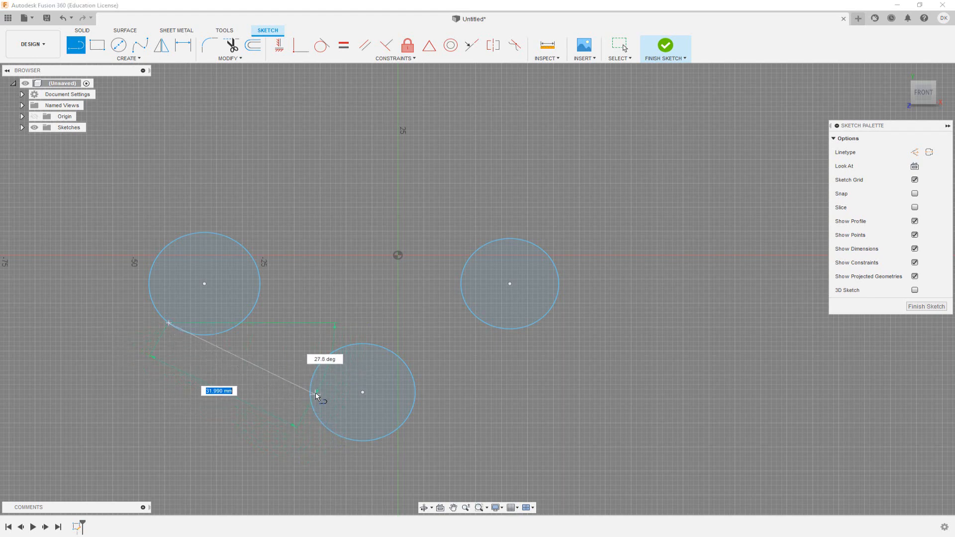
pyautogui.click(333, 436)
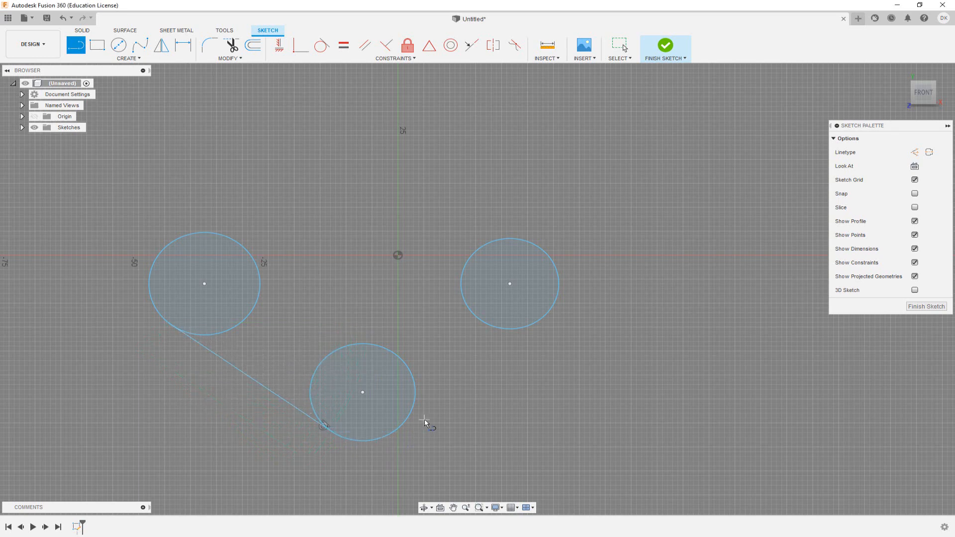
pyautogui.click(408, 417)
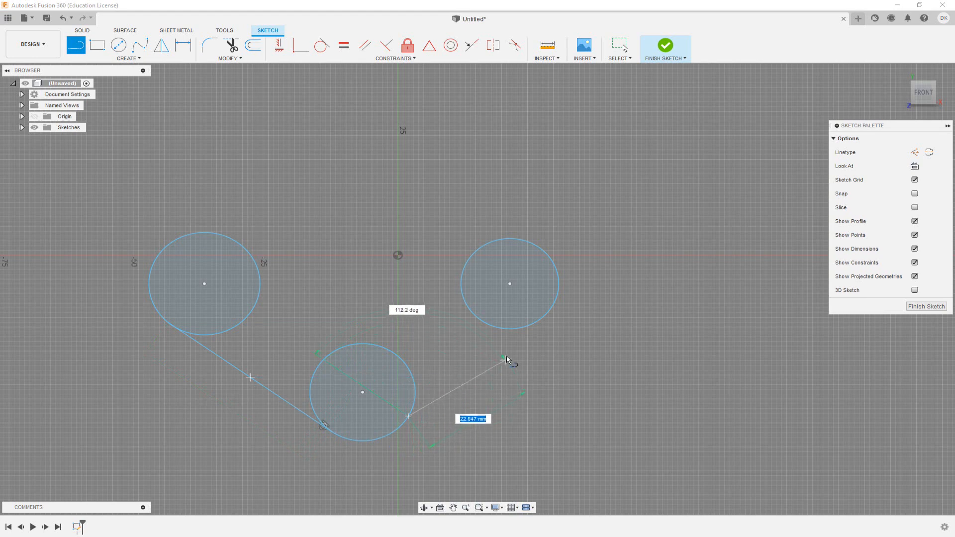
pyautogui.click(526, 328)
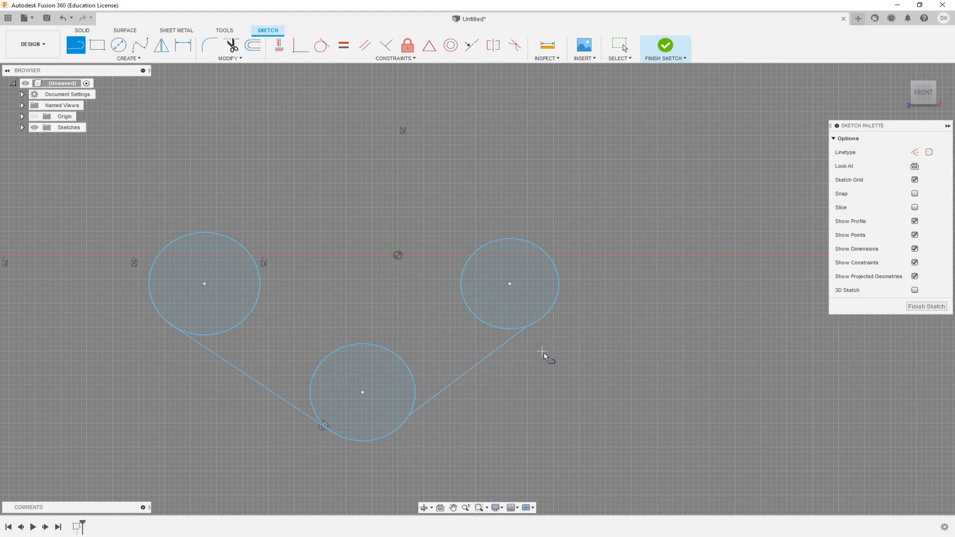
# Step: Draw the upper outline from the left circle's top: a near-horizontal line, vertical line, tangent arc, slanted line, short horizontal line, and closing line tangent to the right circle
pyautogui.click(201, 232)
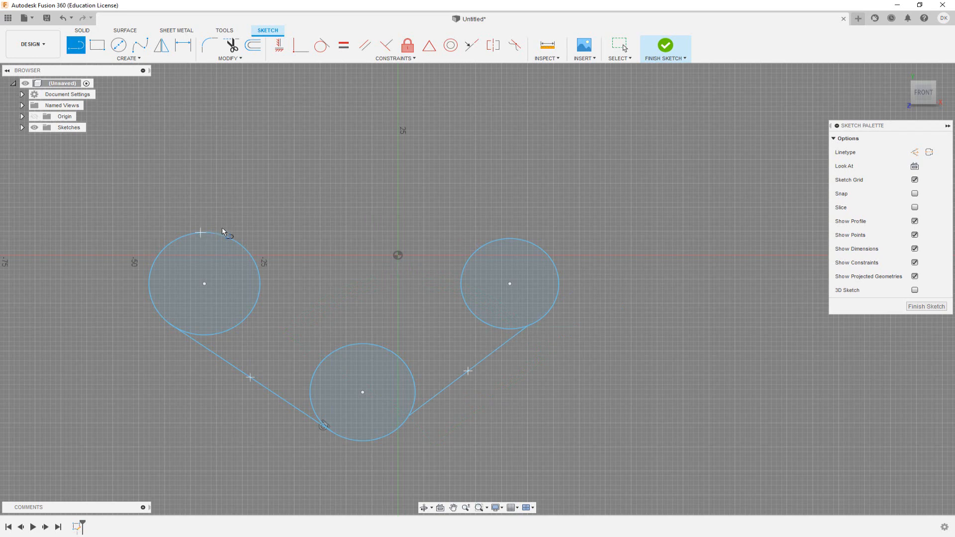
pyautogui.click(332, 224)
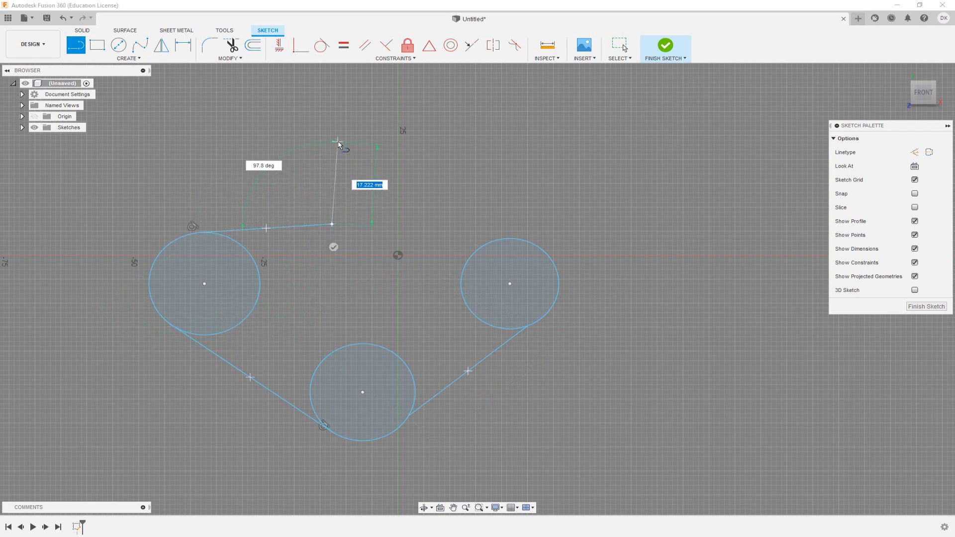
pyautogui.click(332, 142)
pyautogui.moveTo(332, 142); pyautogui.dragTo(446, 149)
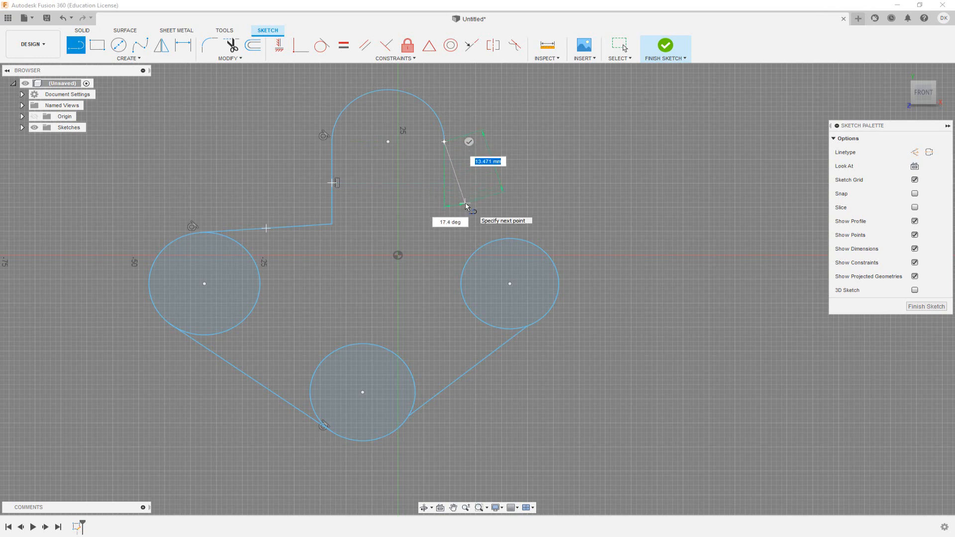
pyautogui.click(465, 204)
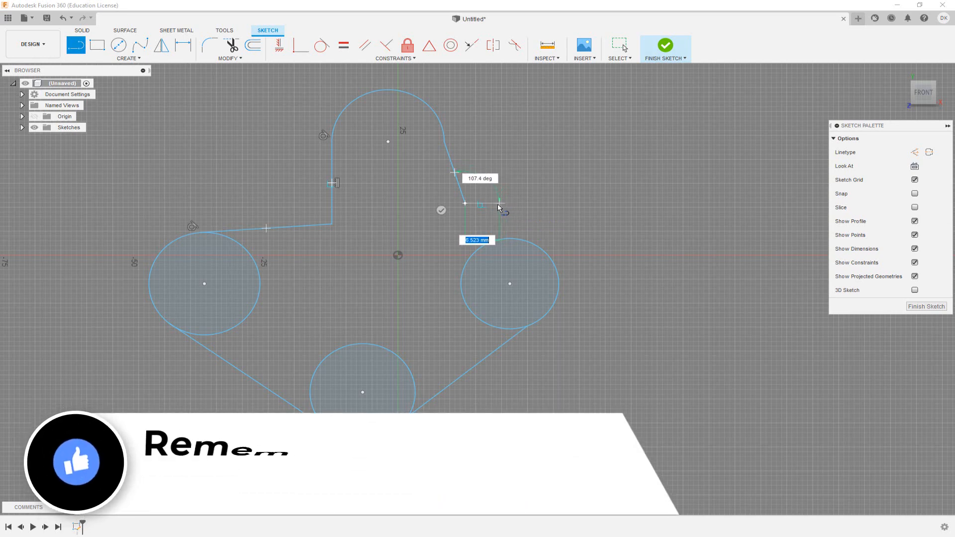
pyautogui.click(498, 204)
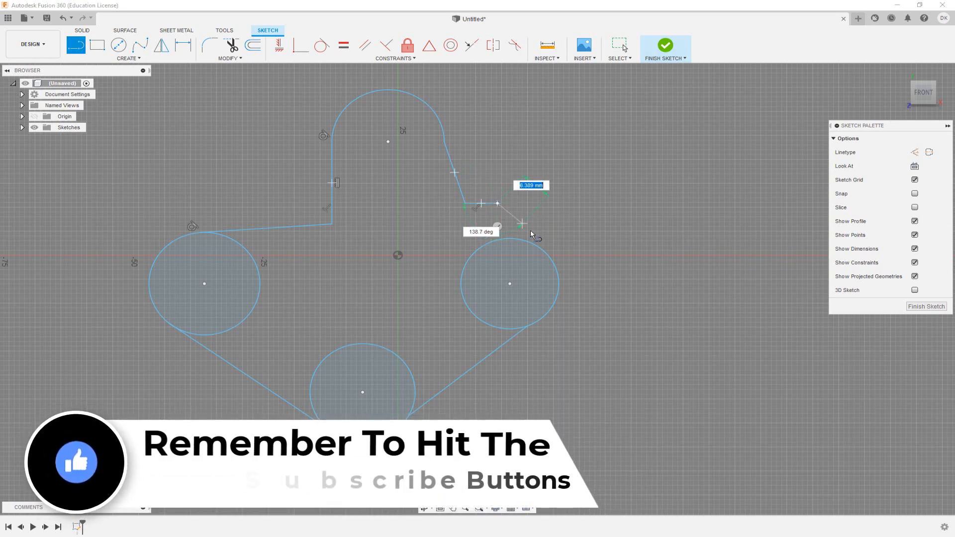
pyautogui.doubleClick(549, 261)
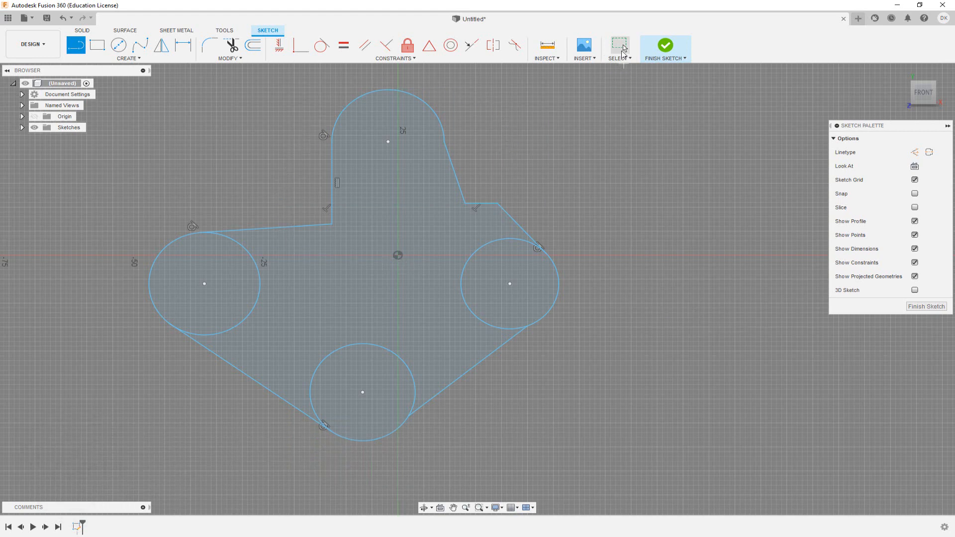
pyautogui.click(620, 45)
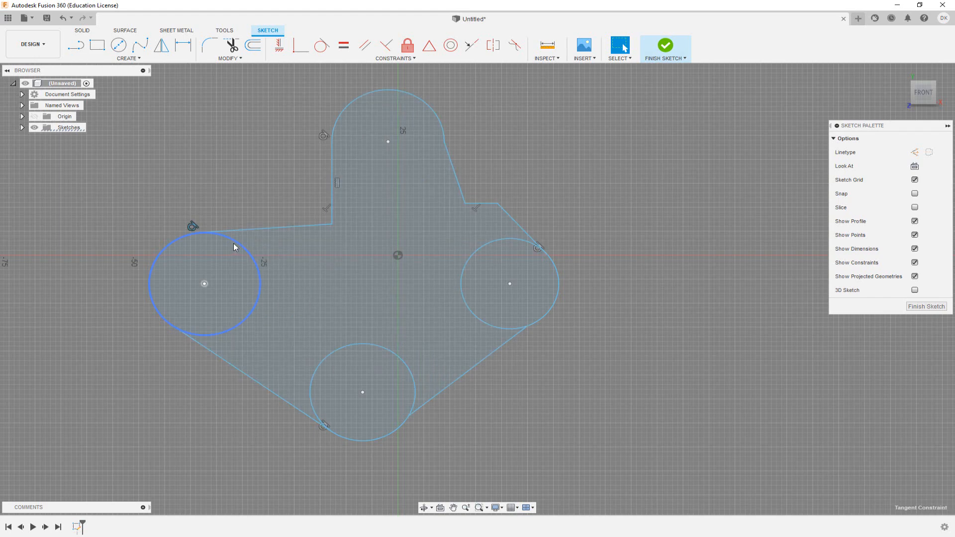
pyautogui.click(181, 239)
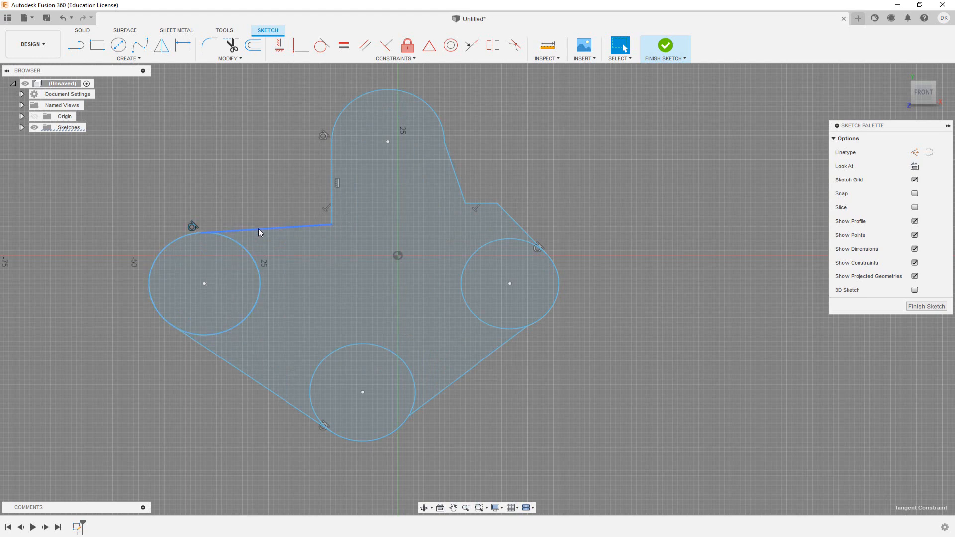
pyautogui.click(224, 367)
pyautogui.click(256, 392)
pyautogui.click(315, 403)
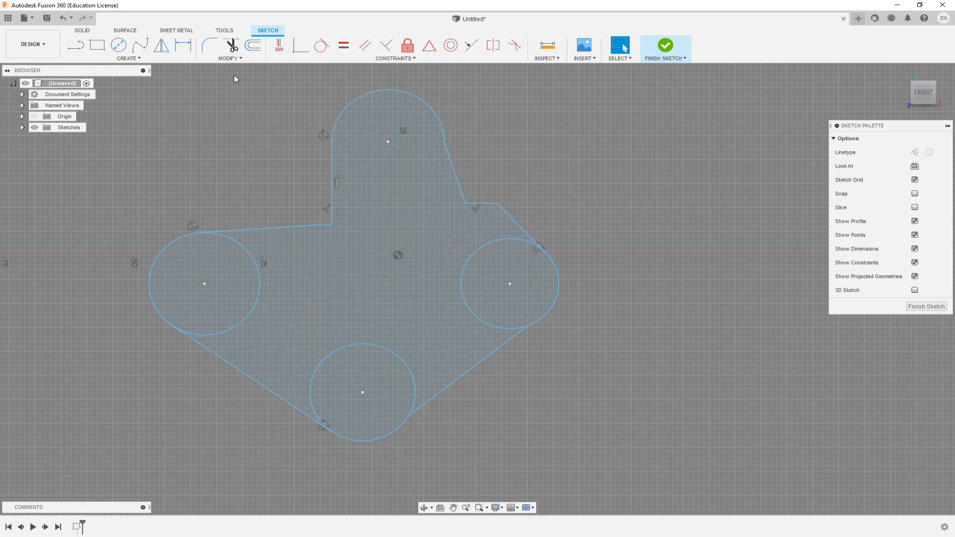
# Step: Trim away the inner arcs of the left, lower and right circles so only the outer contour of the profile remains
pyautogui.click(239, 58)
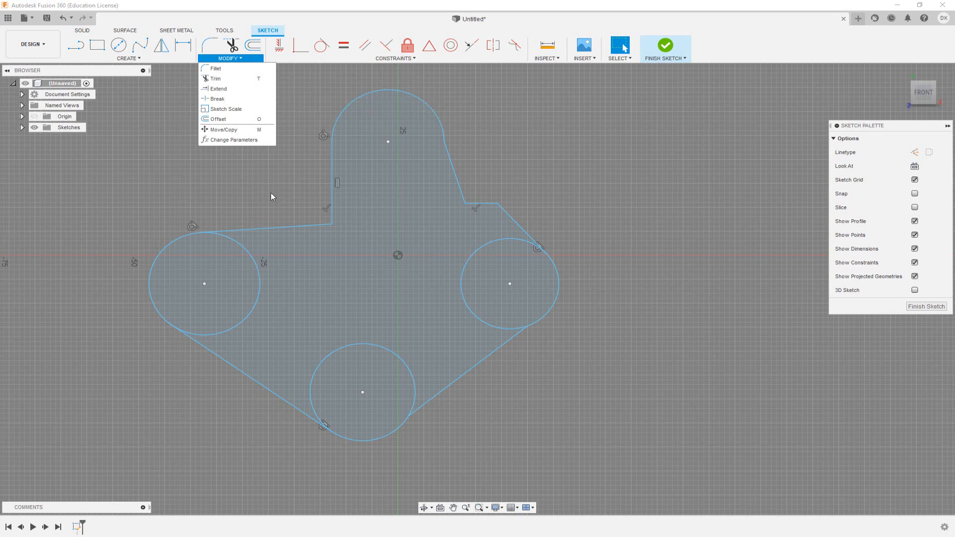
pyautogui.press('t')
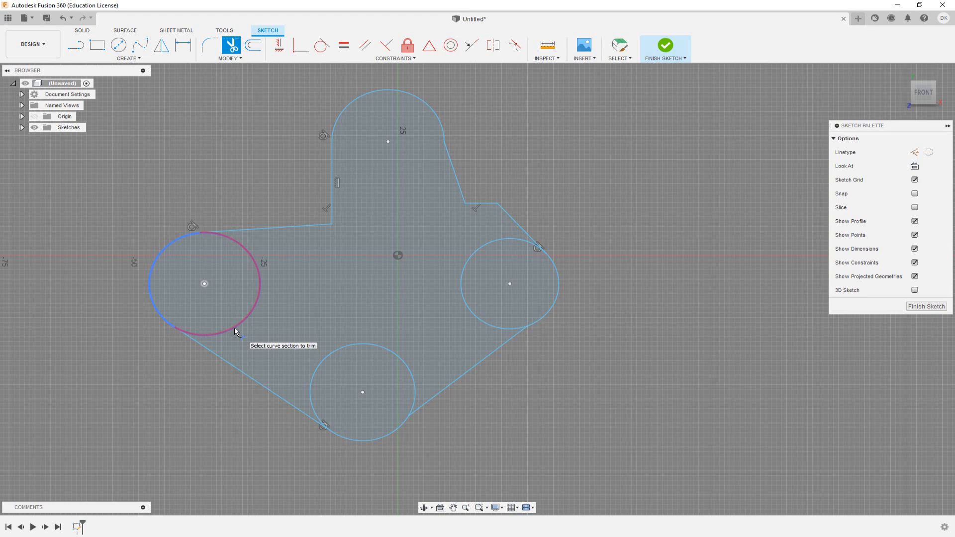
pyautogui.click(497, 508)
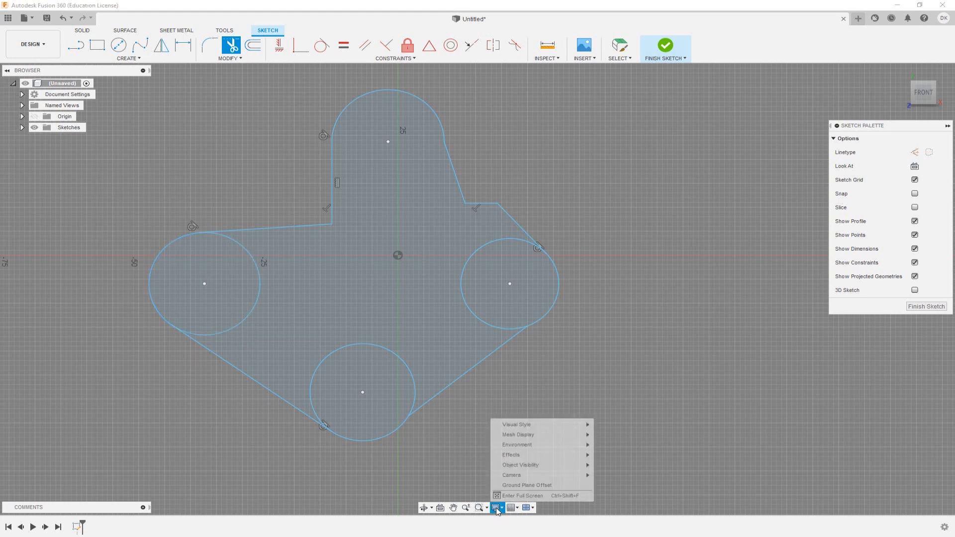
pyautogui.moveTo(530, 447)
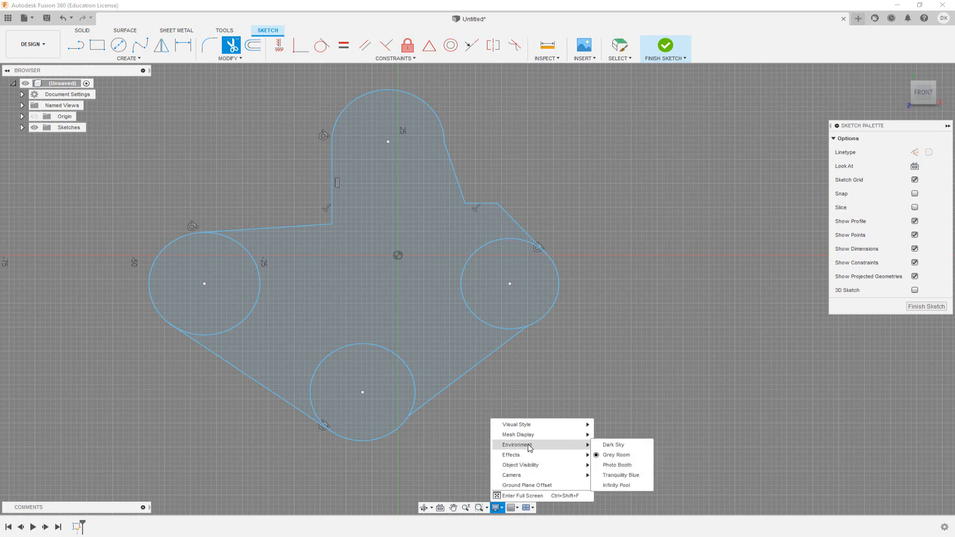
pyautogui.click(649, 358)
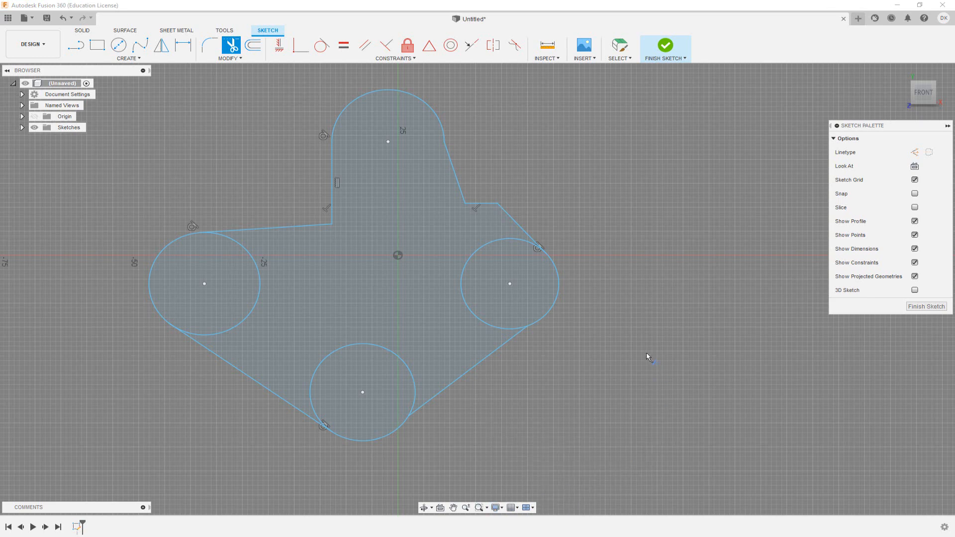
pyautogui.click(260, 293)
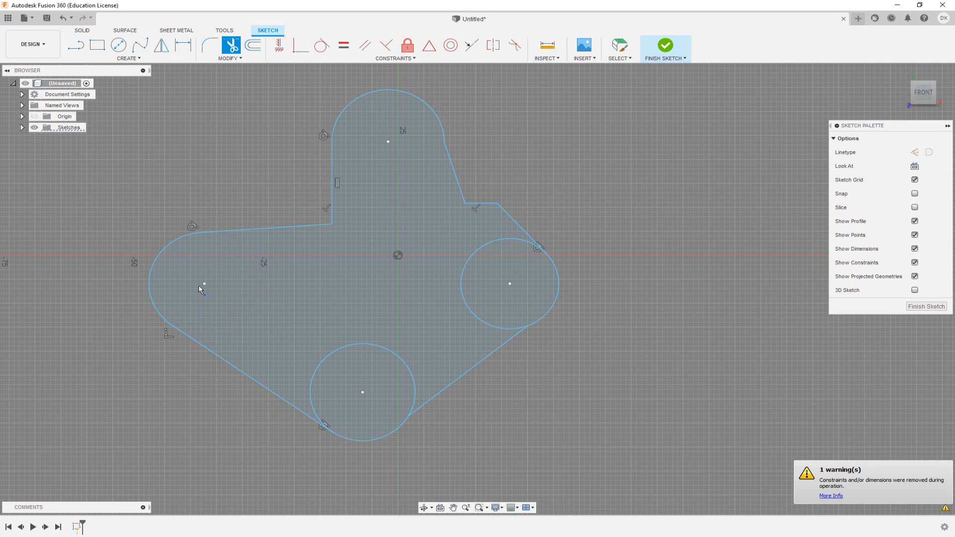
pyautogui.click(379, 346)
pyautogui.click(467, 273)
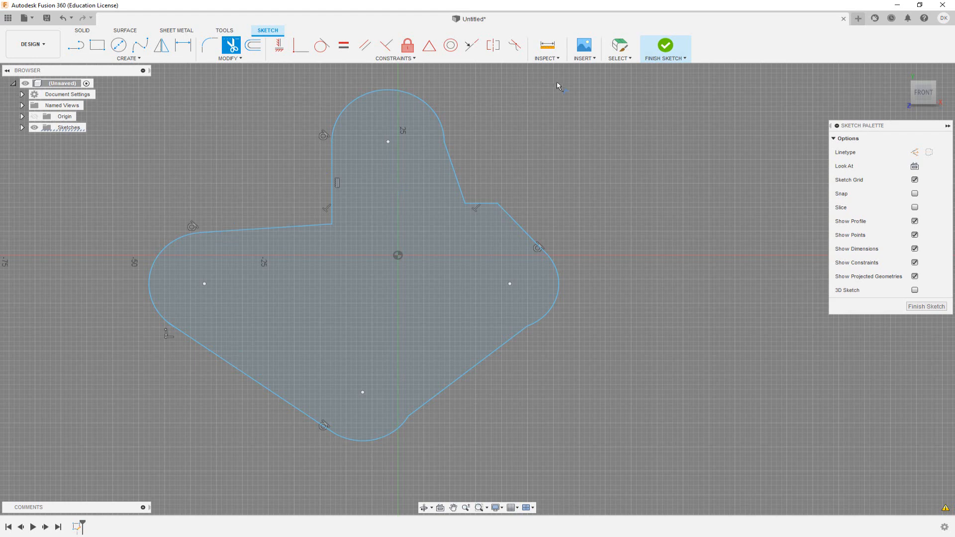
# Step: Apply a tangent constraint between the left arc and the lower-left slanted line
pyautogui.click(622, 48)
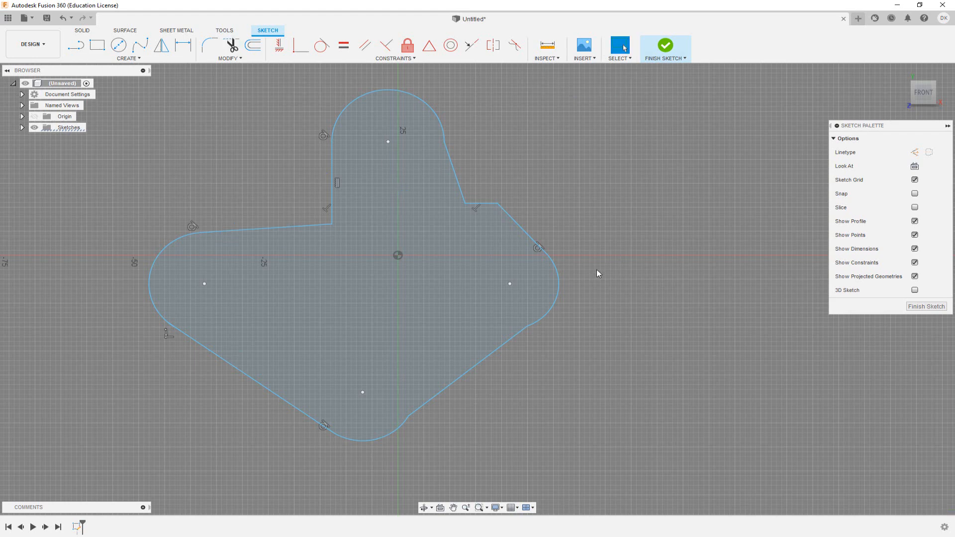
pyautogui.click(159, 311)
pyautogui.click(324, 50)
pyautogui.click(149, 286)
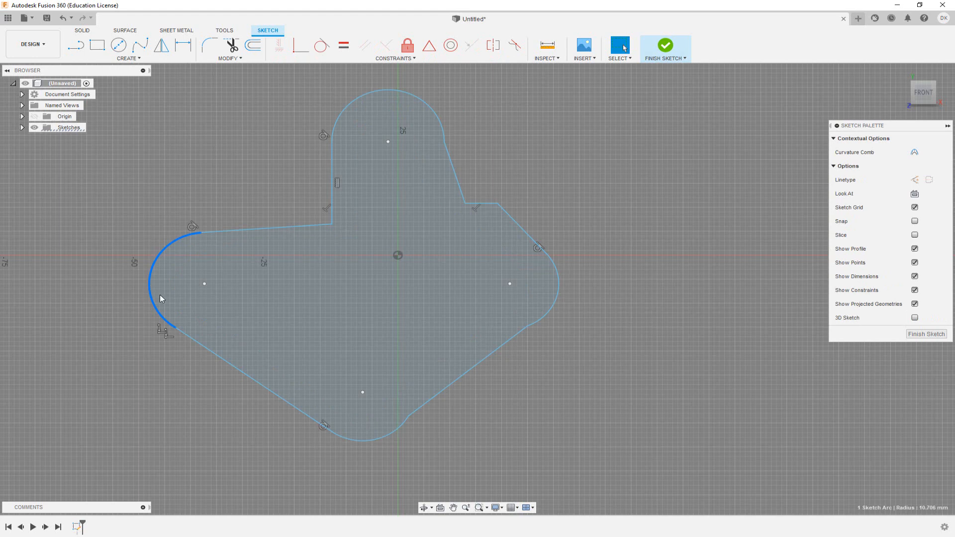
pyautogui.click(226, 362)
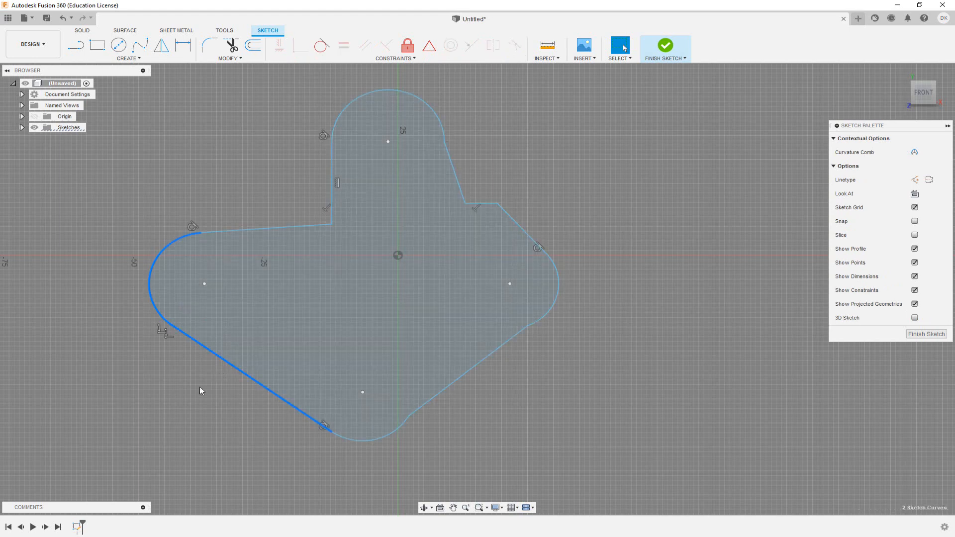
pyautogui.click(320, 47)
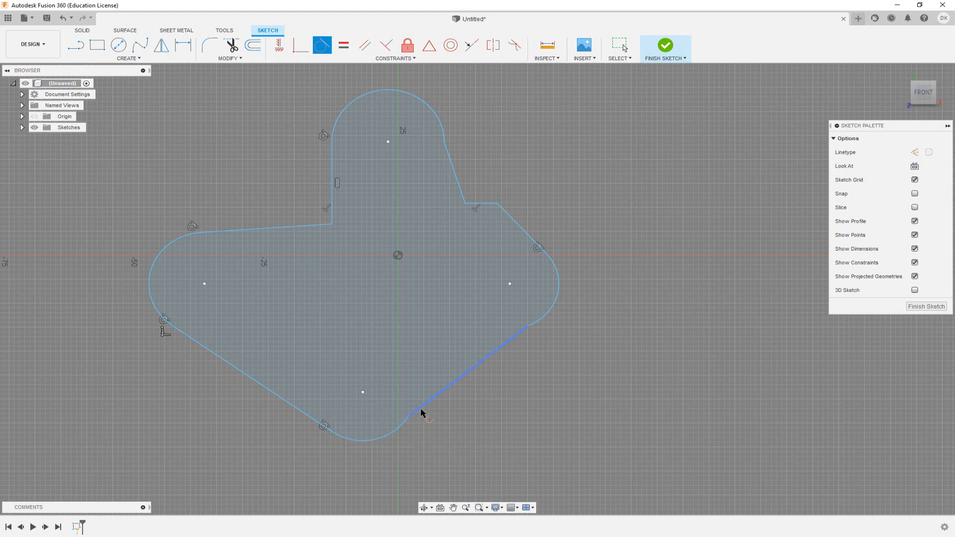
# Step: Make the lower-right slanted line tangent to both the bottom arc and the right arc
pyautogui.click(371, 441)
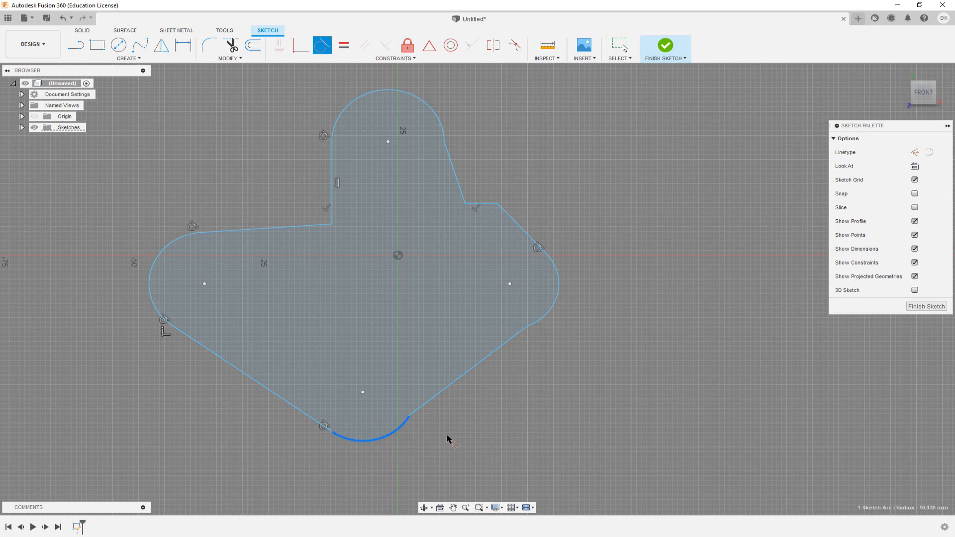
pyautogui.click(454, 386)
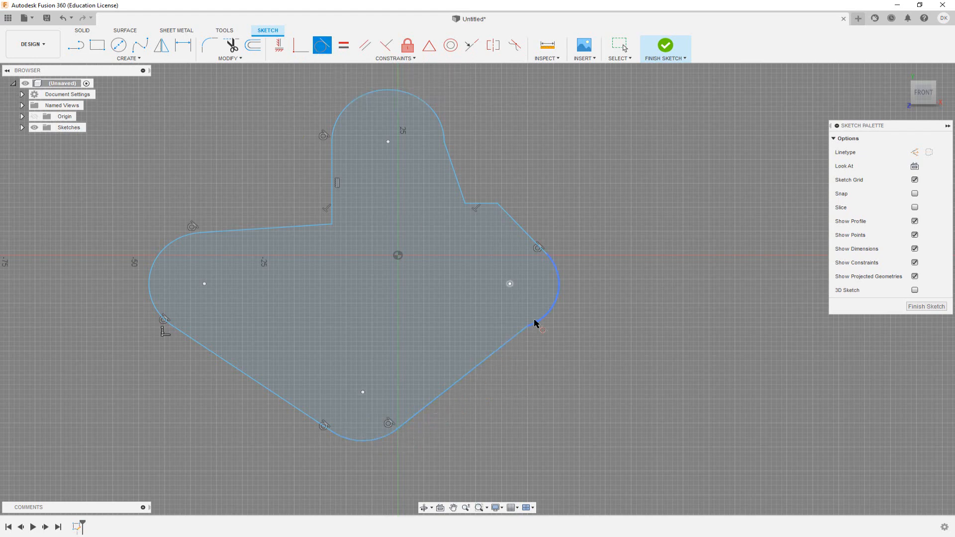
pyautogui.click(550, 313)
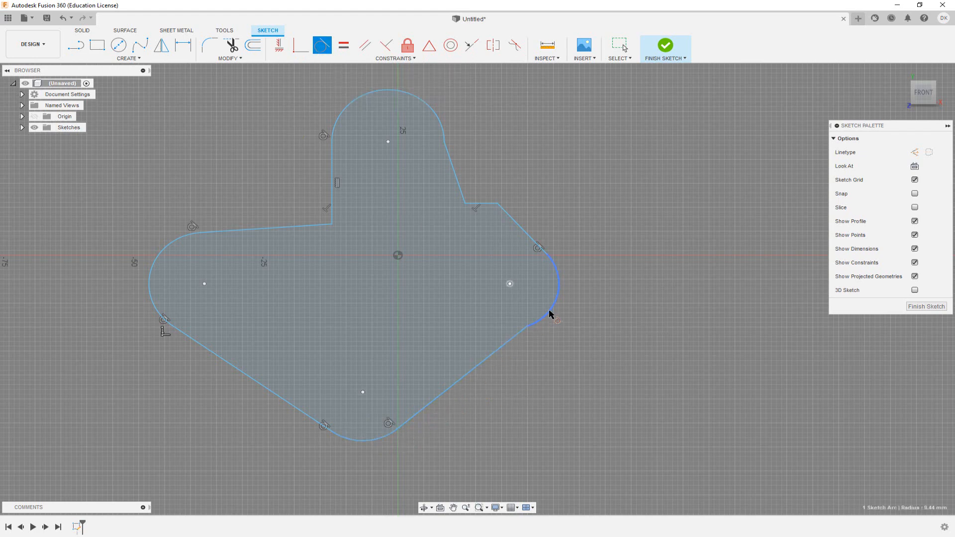
pyautogui.click(518, 340)
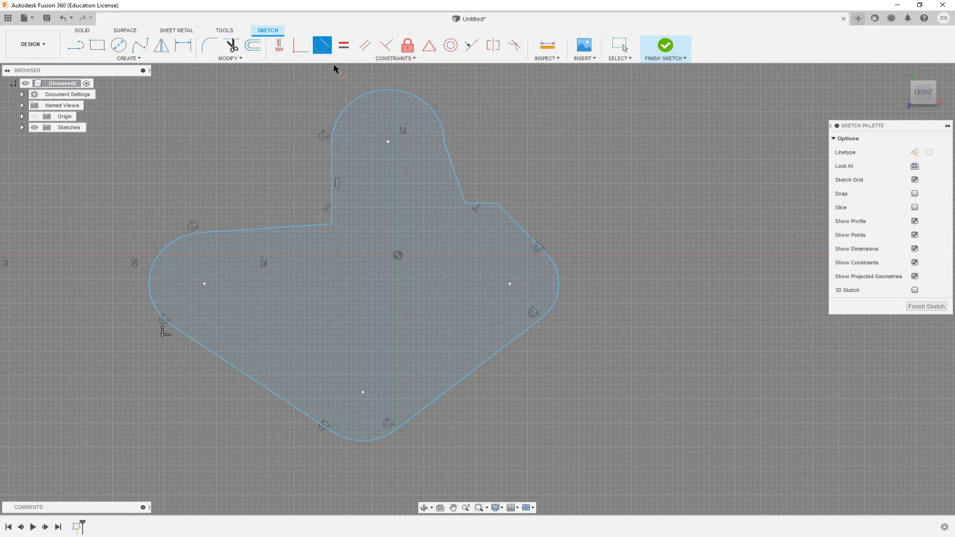
pyautogui.click(618, 46)
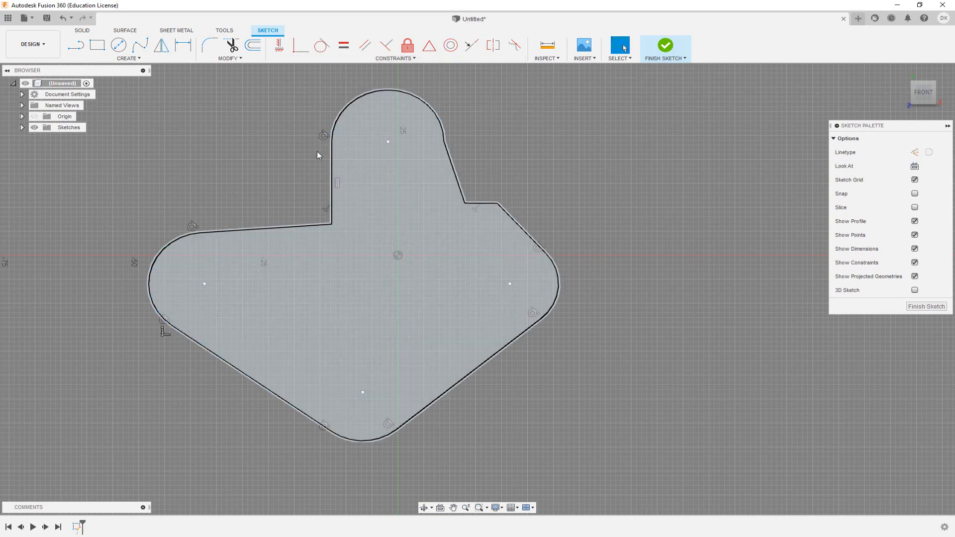
# Step: Constrain the nearly horizontal line between the left arc and the left vertical line to be horizontal
pyautogui.click(281, 228)
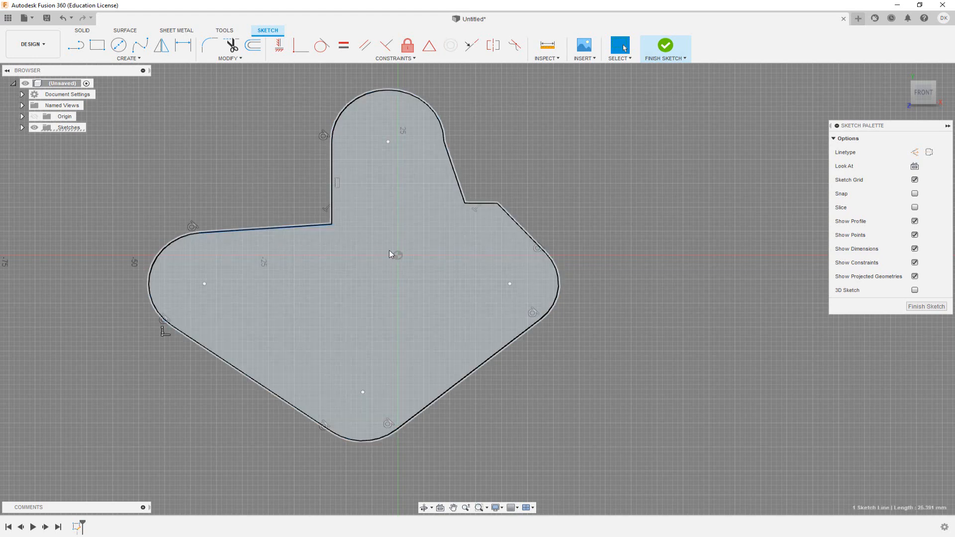
pyautogui.click(281, 49)
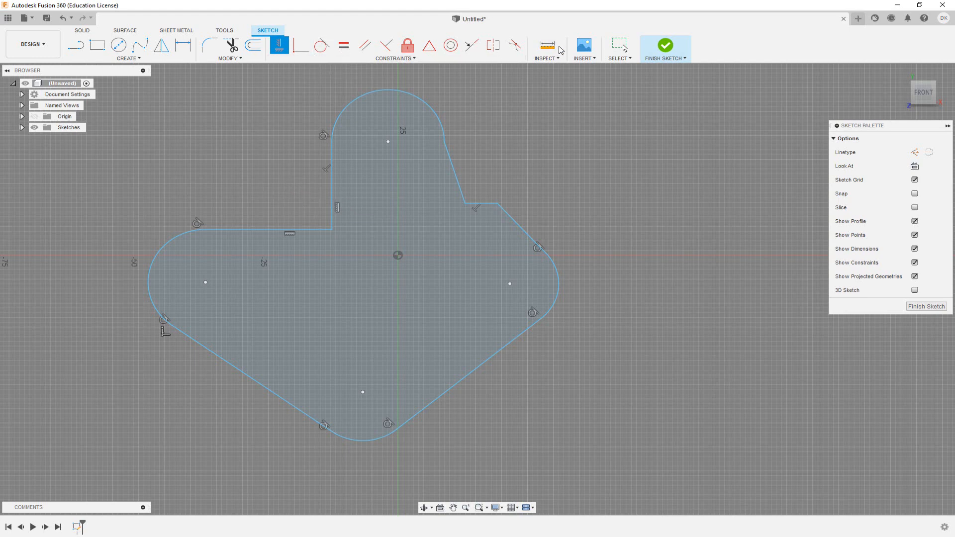
pyautogui.click(623, 49)
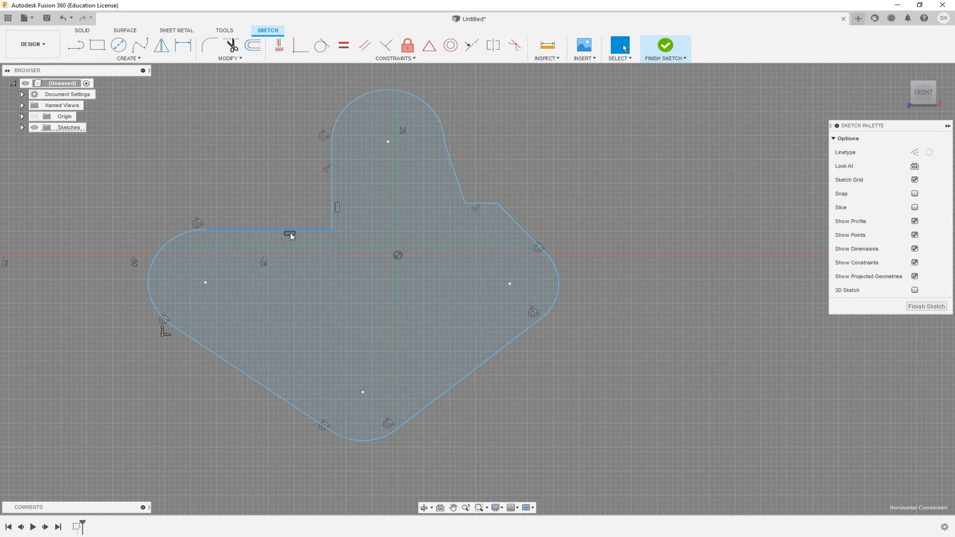
pyautogui.click(291, 233)
pyautogui.click(338, 207)
pyautogui.click(668, 415)
# Step: Apply a tangent constraint between the top arc and the slanted line on its right side
pyautogui.click(321, 53)
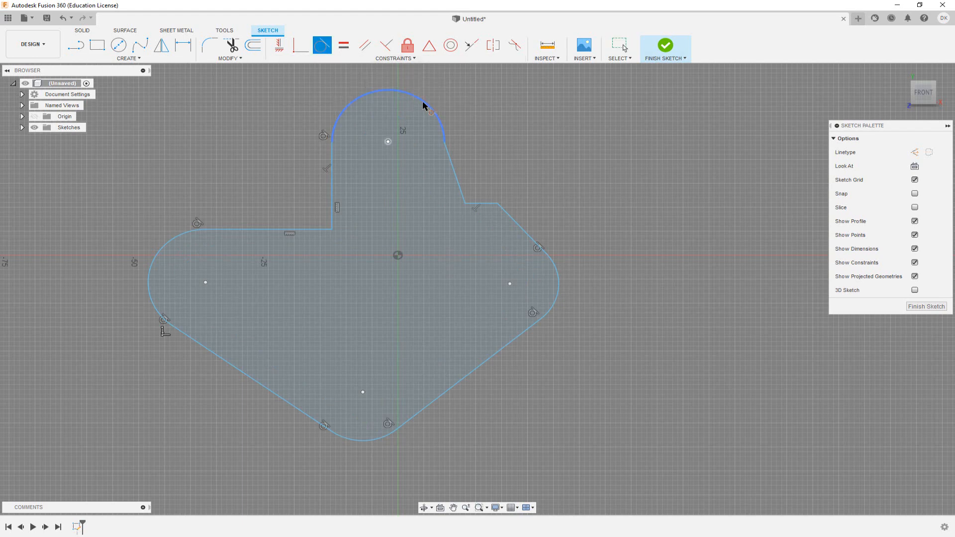
pyautogui.click(423, 103)
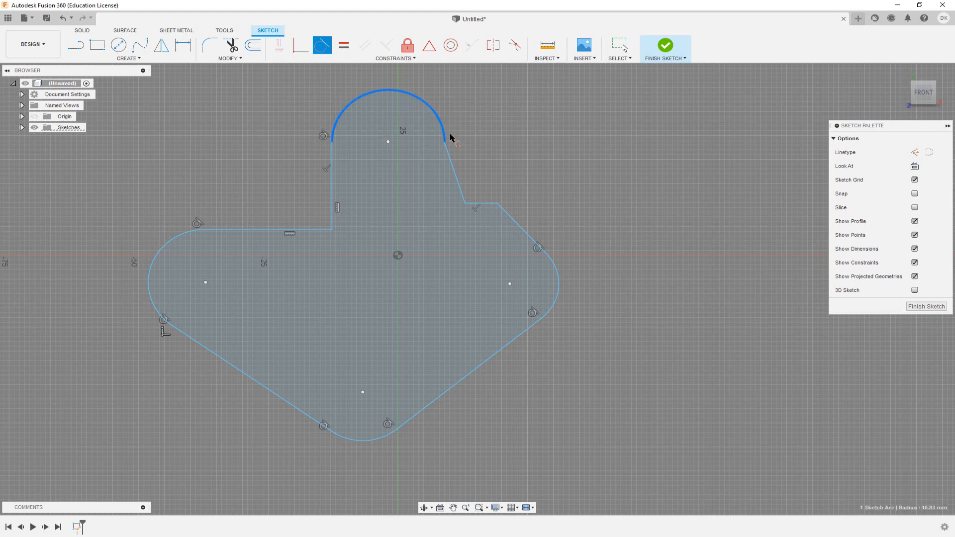
pyautogui.click(453, 169)
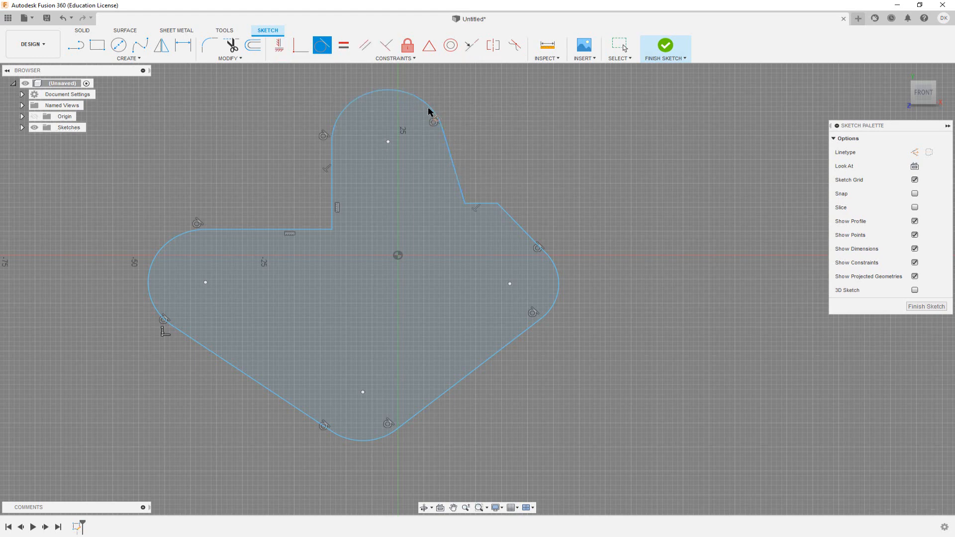
pyautogui.rightClick(473, 148)
pyautogui.click(522, 86)
pyautogui.click(620, 46)
# Step: Constrain the slanted line at the right of the top arc to be vertical
pyautogui.click(458, 174)
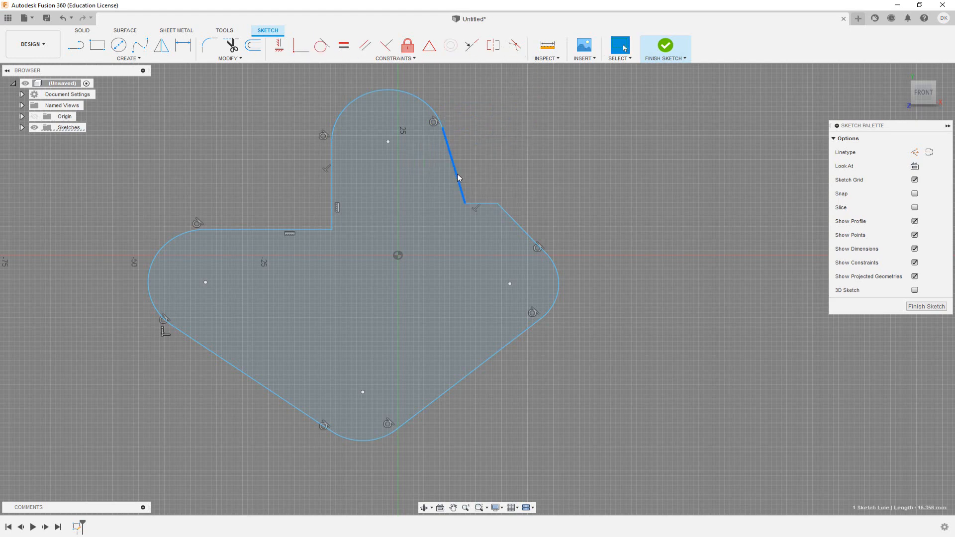
pyautogui.click(280, 47)
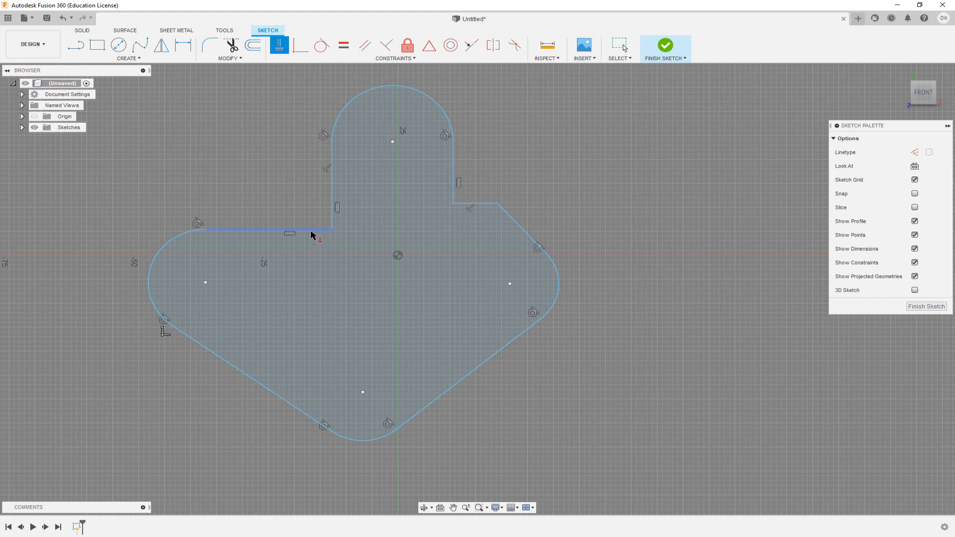
pyautogui.click(622, 47)
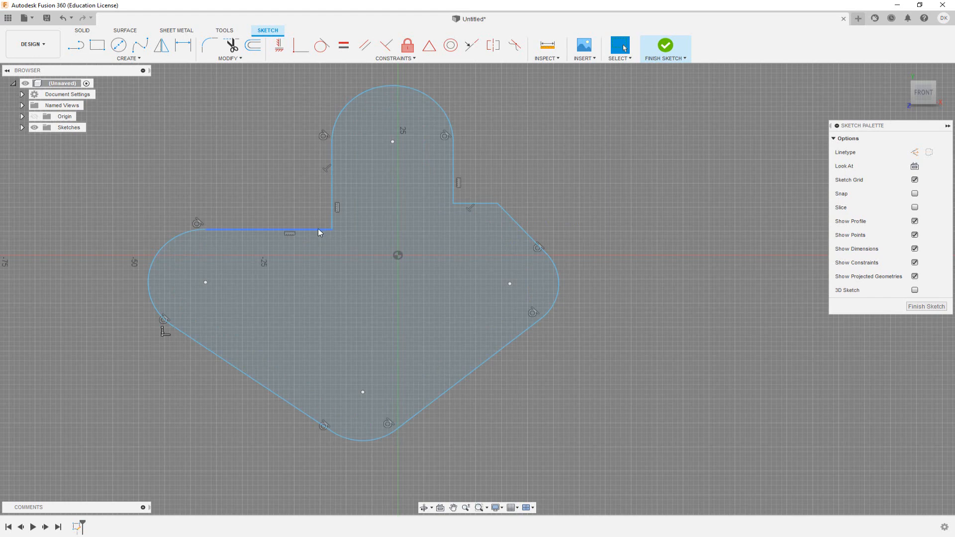
# Step: Try to make the left and right horizontal shoulder lines parallel
pyautogui.click(319, 229)
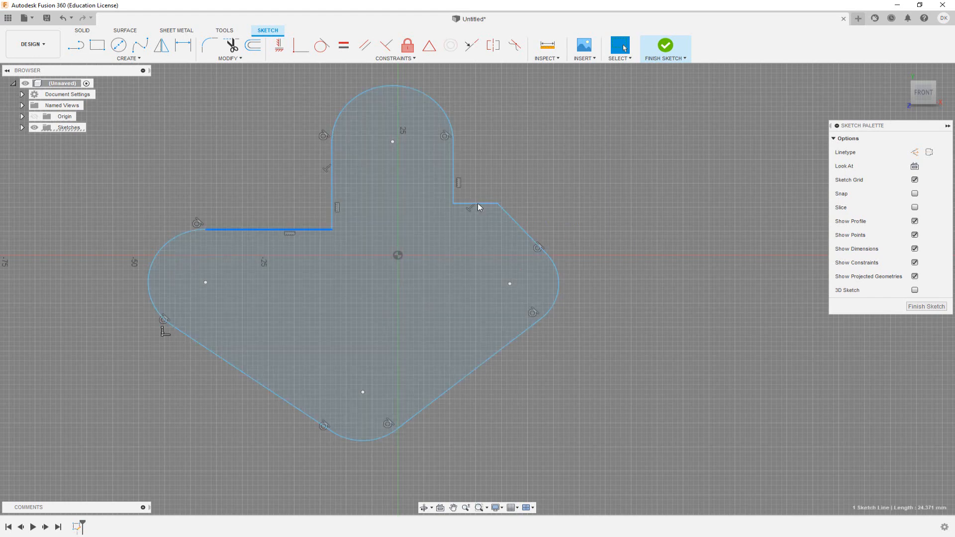
pyautogui.keyDown('shift'); pyautogui.click(480, 205); pyautogui.keyUp('shift')
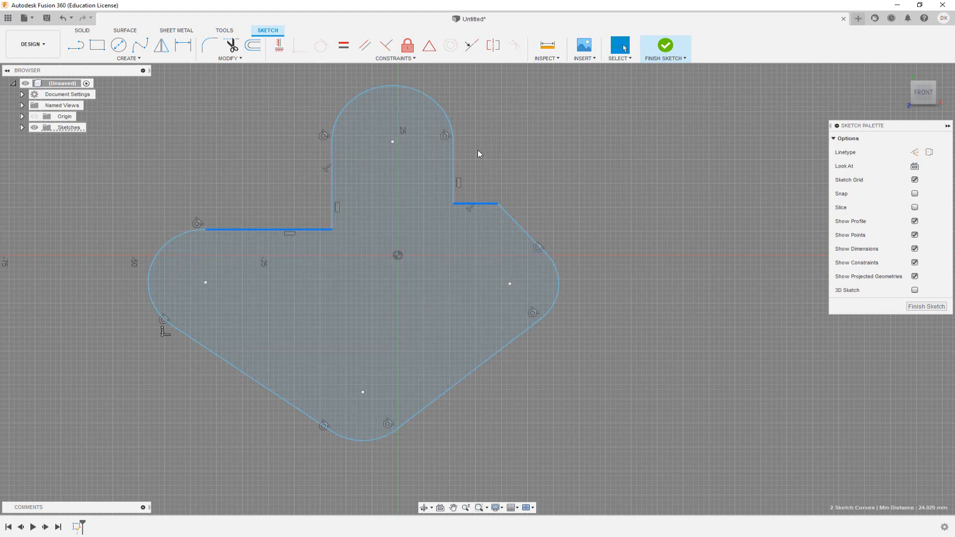
pyautogui.click(365, 47)
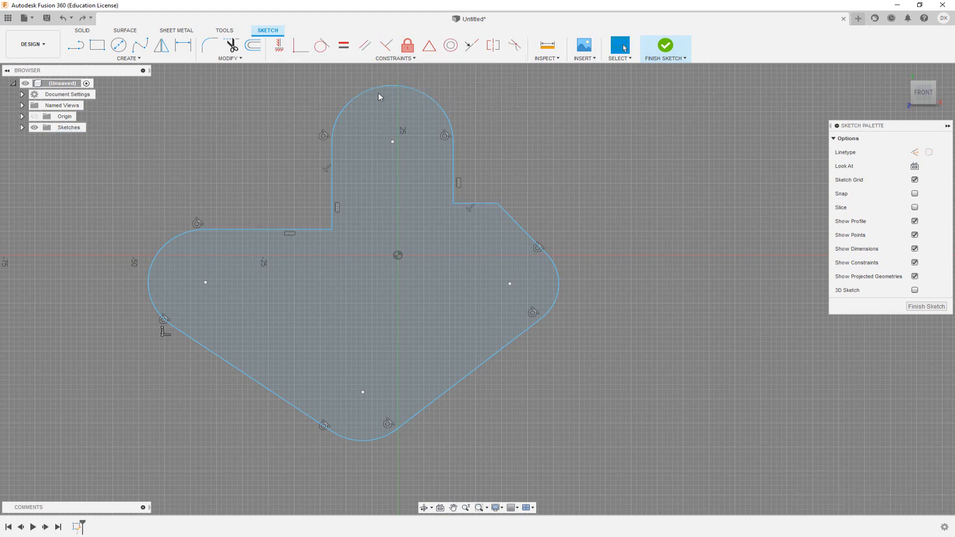
# Step: Apply a collinear constraint to the left and right horizontal shoulder lines
pyautogui.click(255, 230)
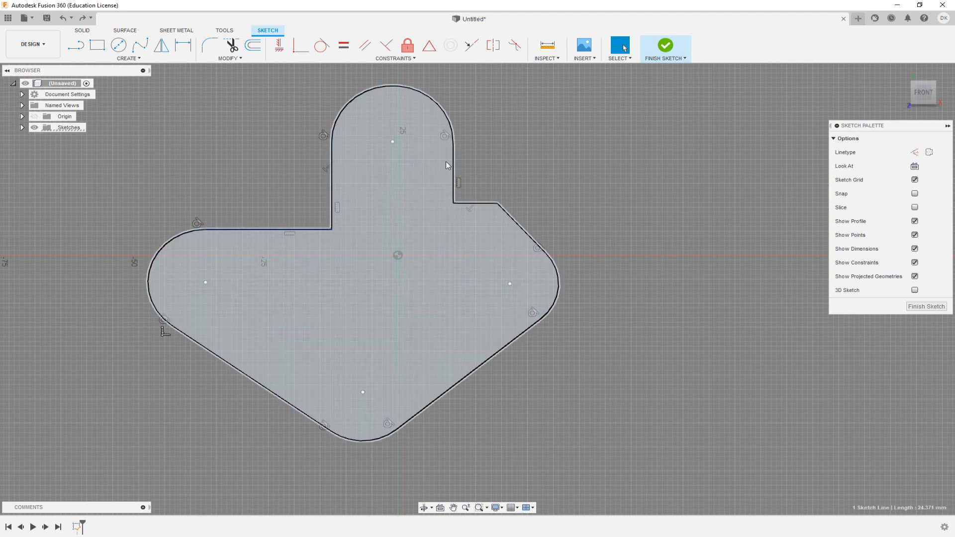
pyautogui.click(481, 204)
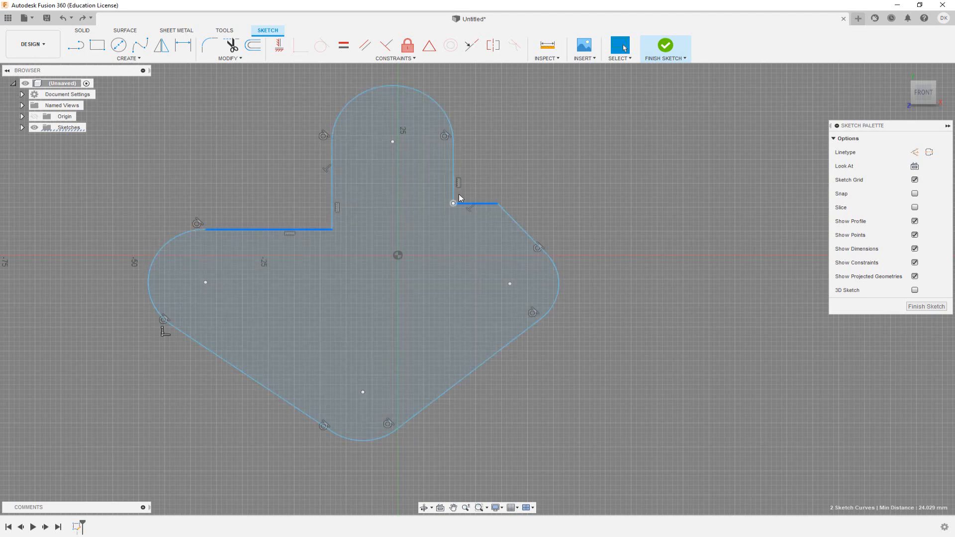
pyautogui.click(472, 46)
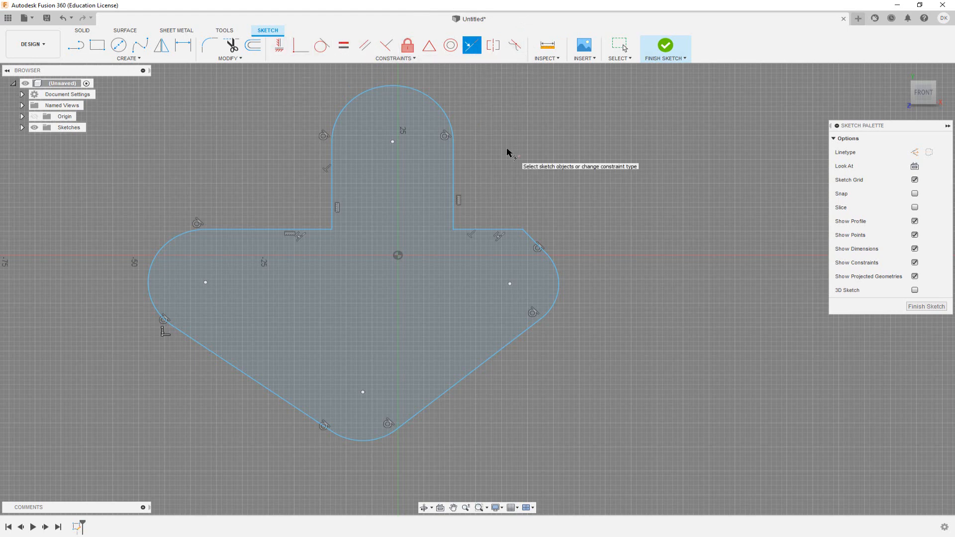
pyautogui.moveTo(356, 283); pyautogui.dragTo(332, 293, button='middle')
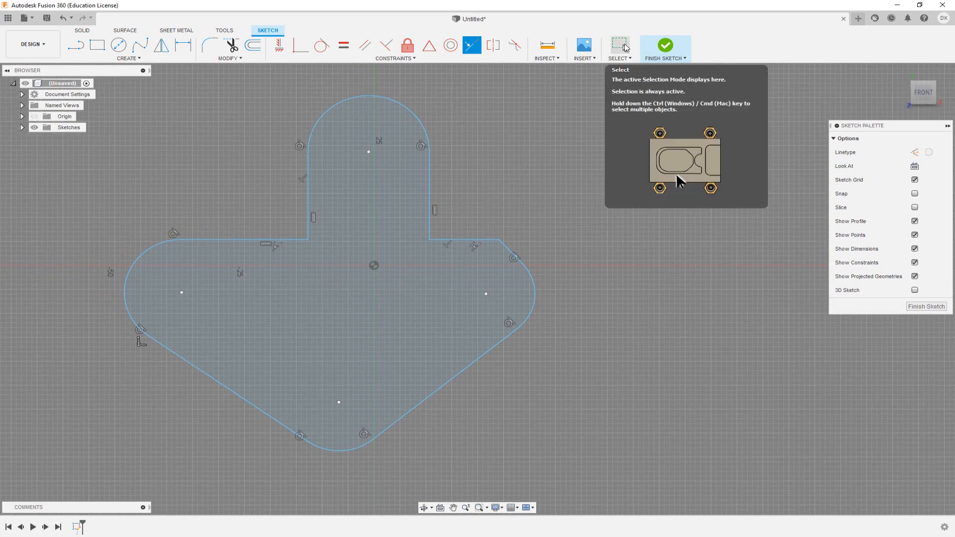
pyautogui.click(624, 48)
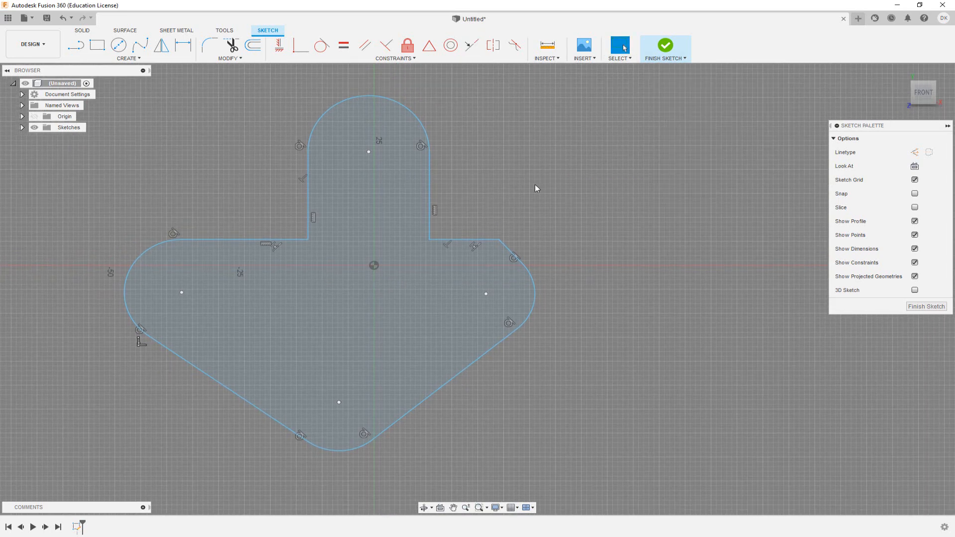
# Step: Sketch three separate circles outside the profile: one about 10.6 mm in diameter at the upper left, one at the upper right and one at the lower right
pyautogui.moveTo(301, 277); pyautogui.dragTo(314, 261, button='middle')
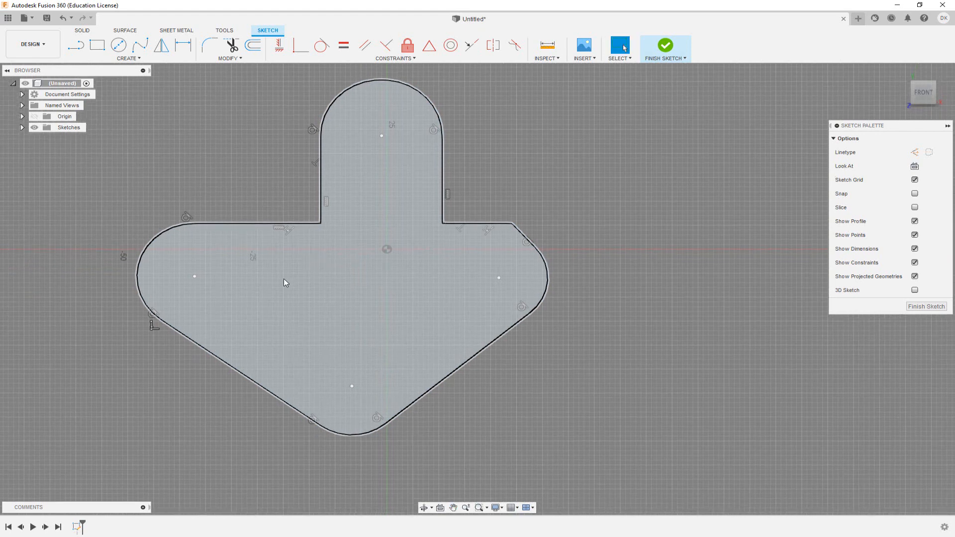
pyautogui.press('c')
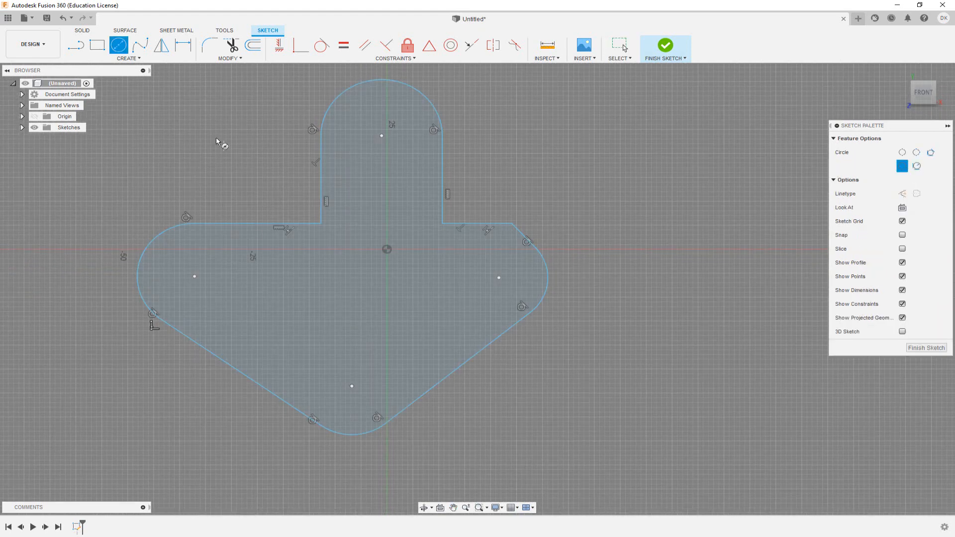
pyautogui.click(187, 138)
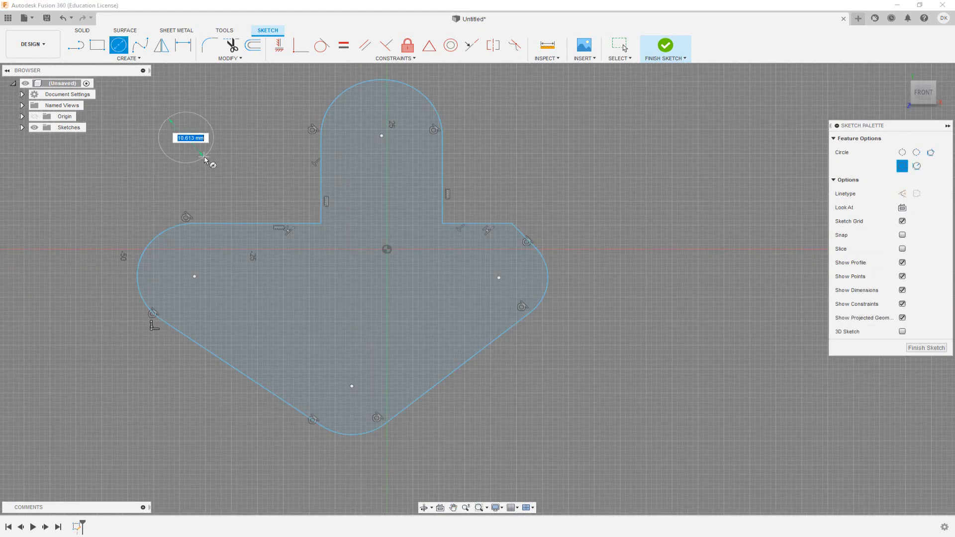
pyautogui.click(205, 160)
pyautogui.click(522, 172)
pyautogui.click(539, 194)
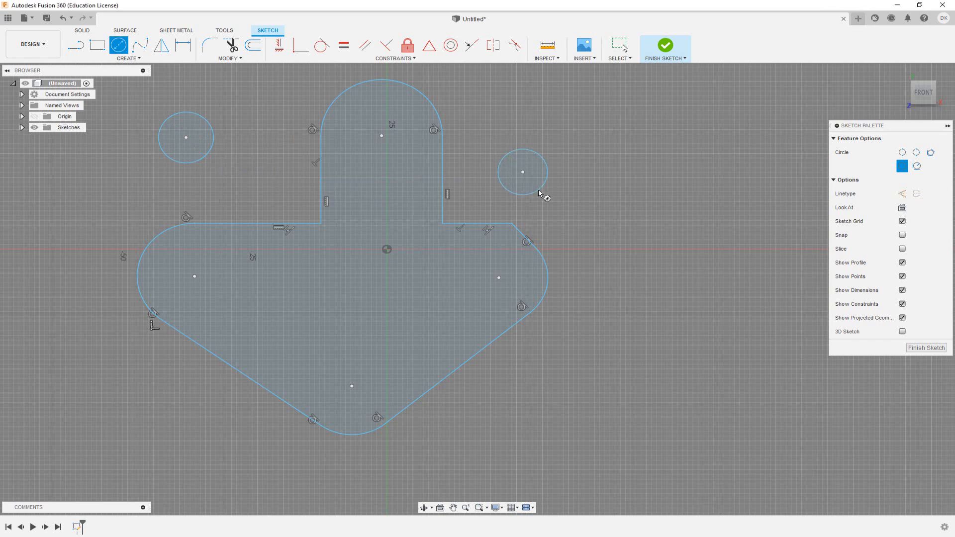
pyautogui.click(534, 404)
pyautogui.click(624, 46)
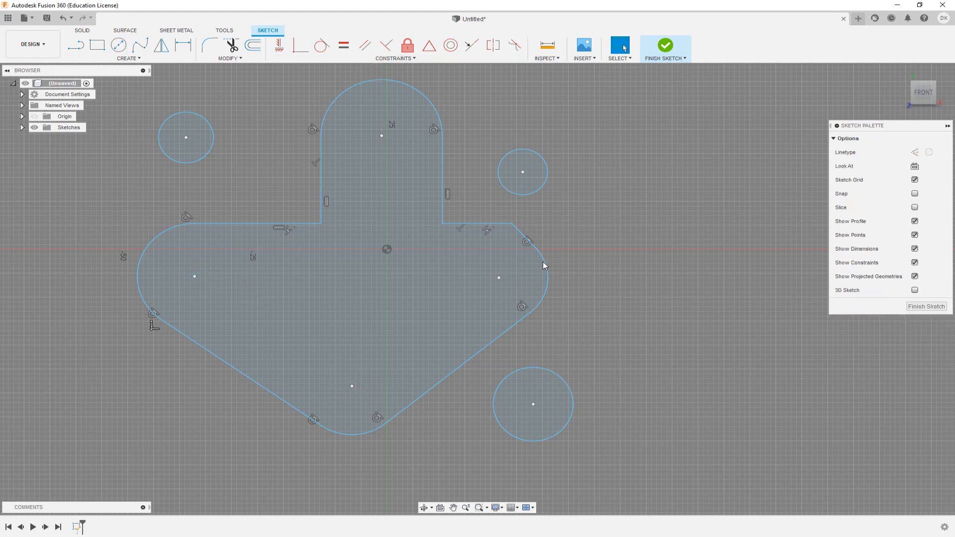
pyautogui.doubleClick(548, 273)
pyautogui.click(194, 277)
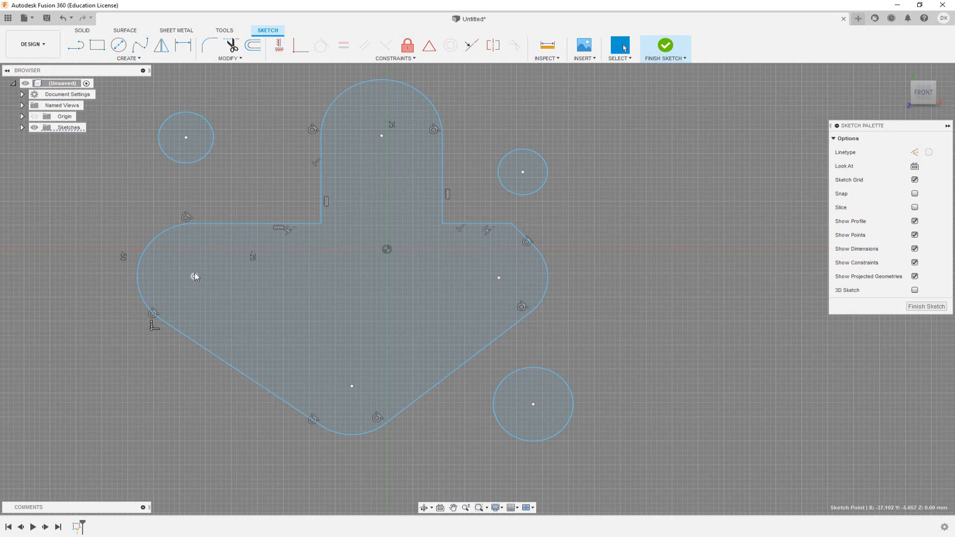
pyautogui.click(252, 176)
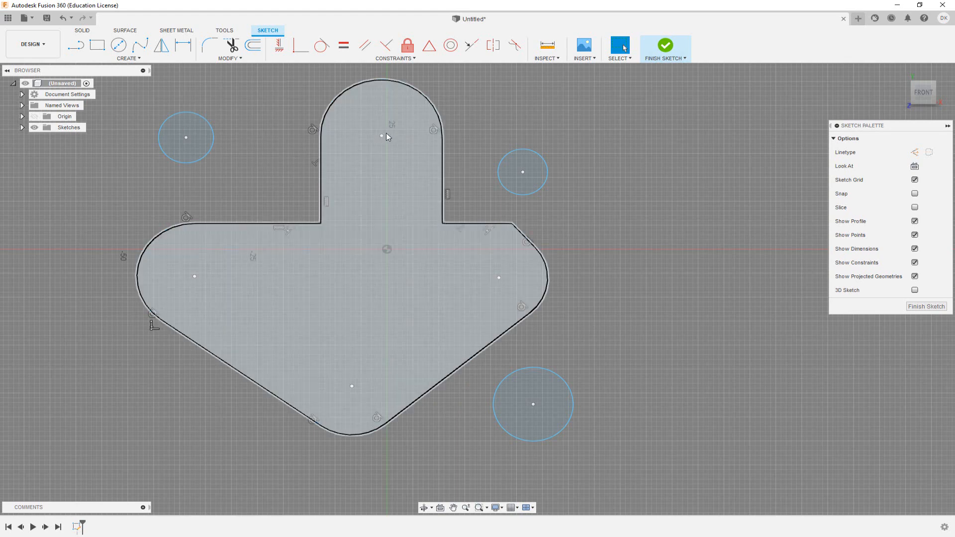
# Step: Apply a coincident constraint between the top arc's centre point and the sketch origin
pyautogui.click(381, 135)
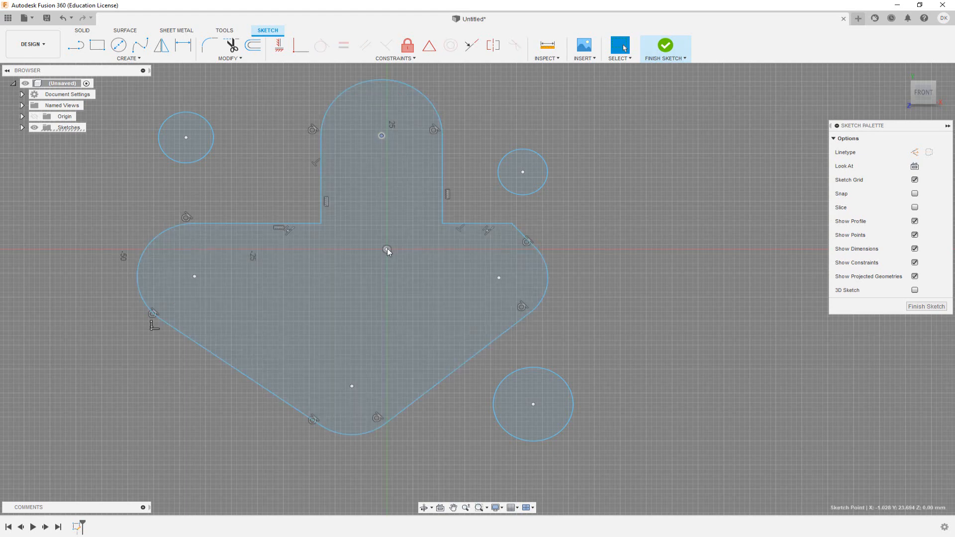
pyautogui.keyDown('ctrl'); pyautogui.click(387, 249); pyautogui.keyUp('ctrl')
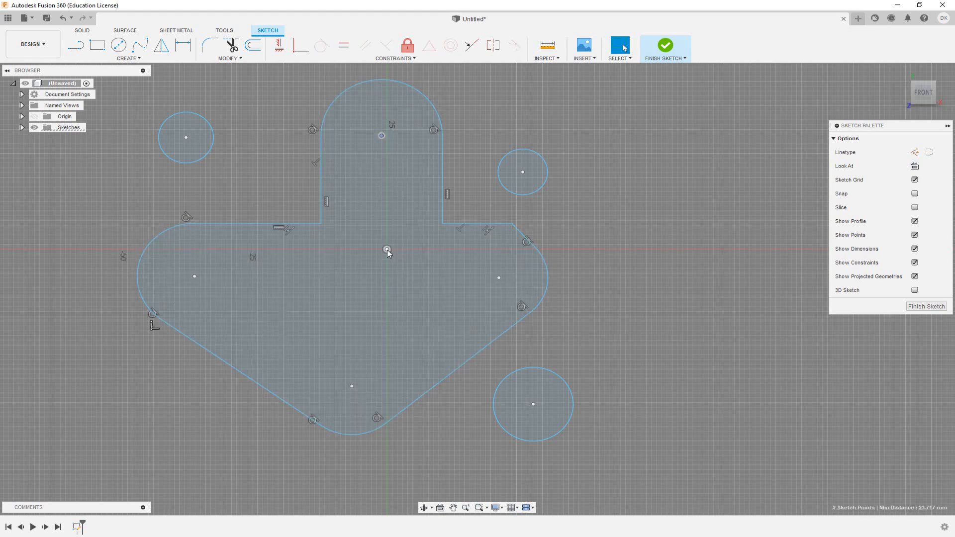
pyautogui.click(302, 49)
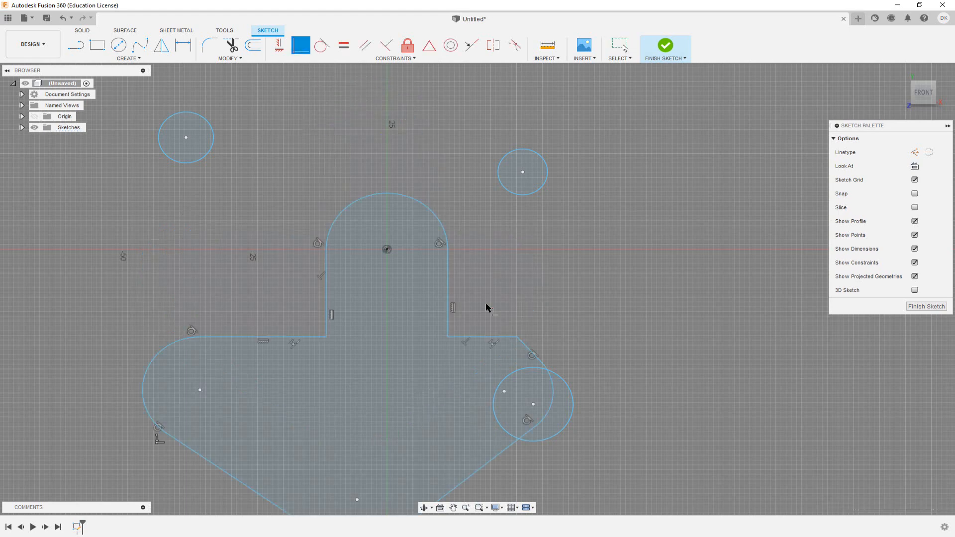
pyautogui.moveTo(480, 303); pyautogui.dragTo(438, 275, button='middle')
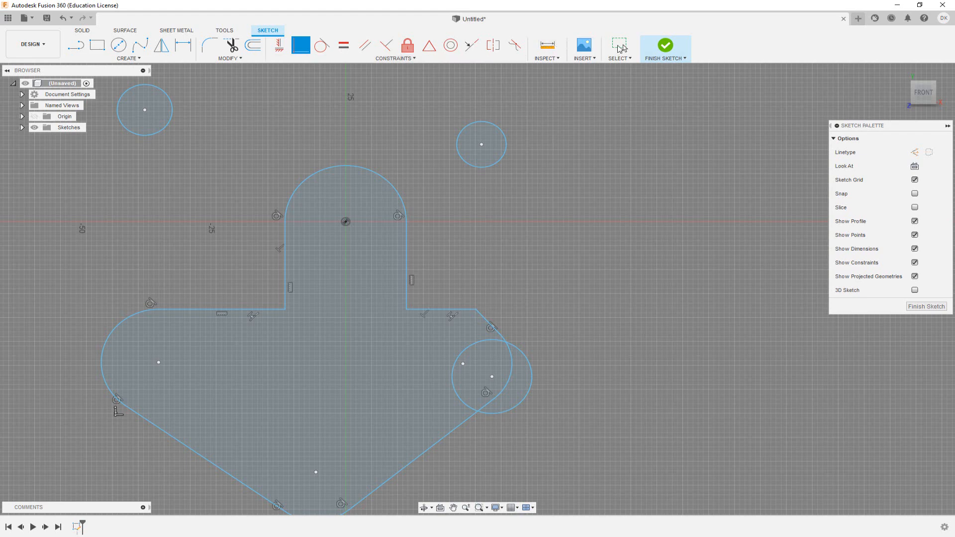
pyautogui.click(620, 46)
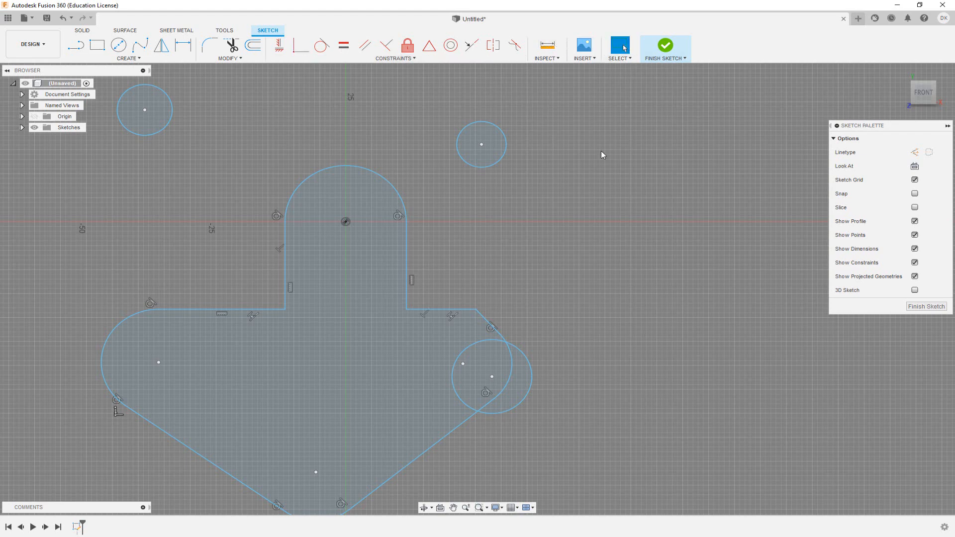
# Step: Make the centre of the lower-right circle coincident with the centre of the profile's bottom arc
pyautogui.click(531, 396)
pyautogui.moveTo(531, 399); pyautogui.dragTo(572, 335, button='middle')
pyautogui.click(534, 314)
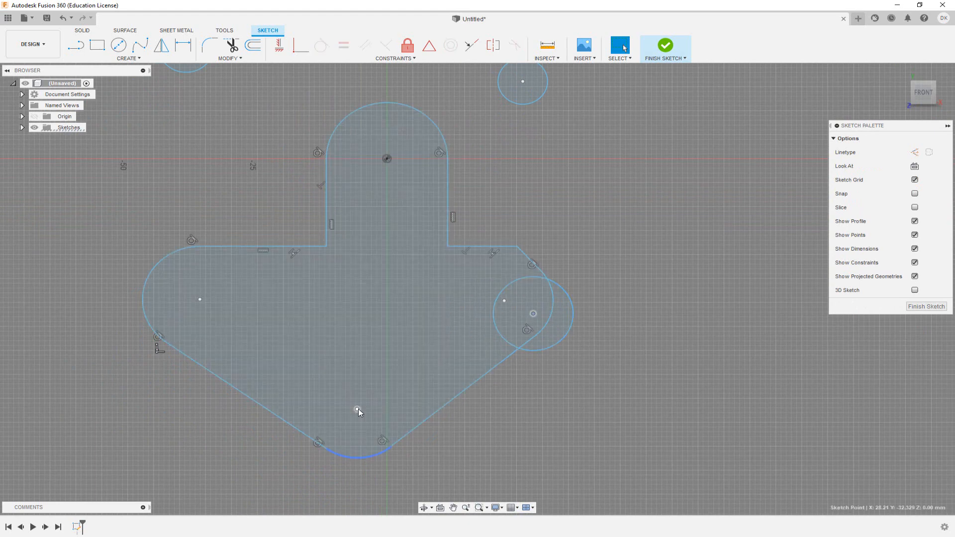
pyautogui.click(358, 409)
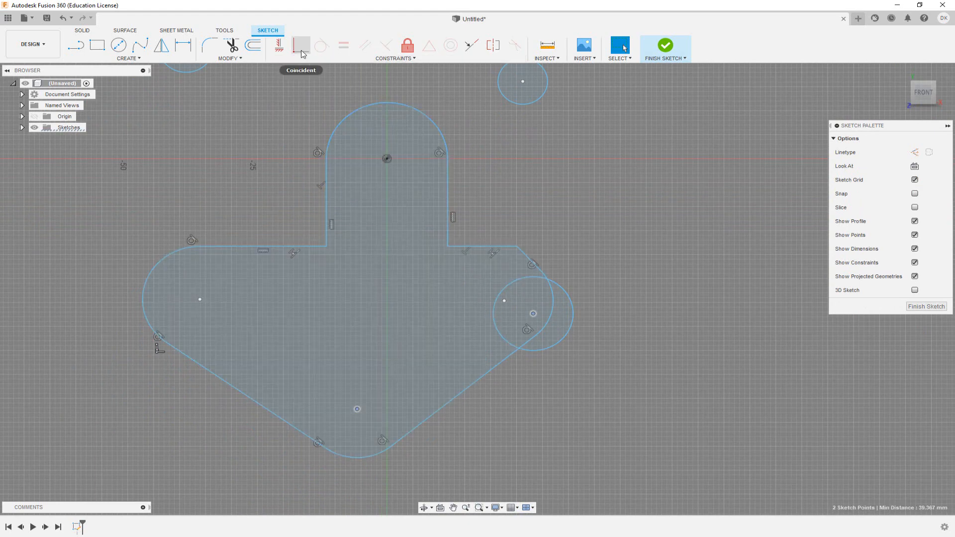
pyautogui.click(300, 51)
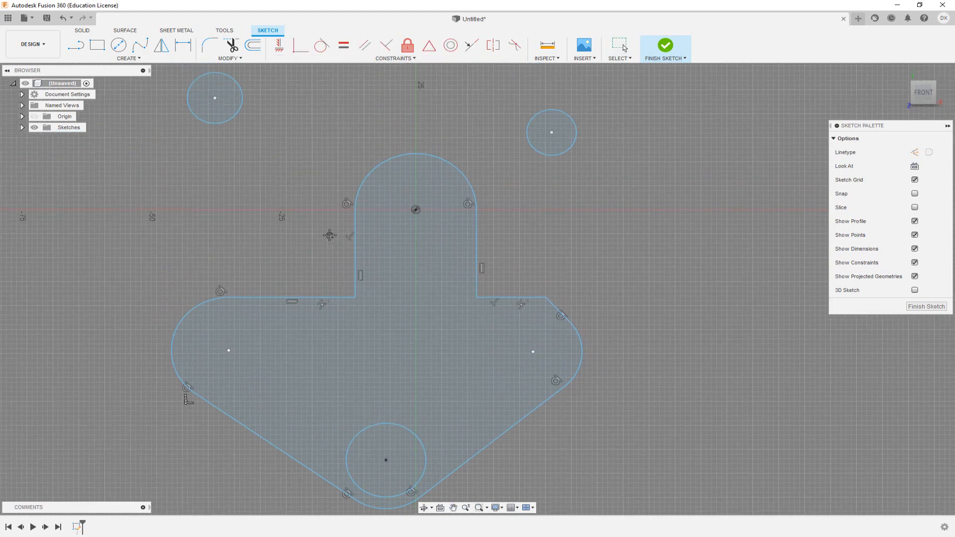
# Step: Make the two remaining outside circles' centres coincident with the centres of the profile's left and right arcs
pyautogui.click(215, 98)
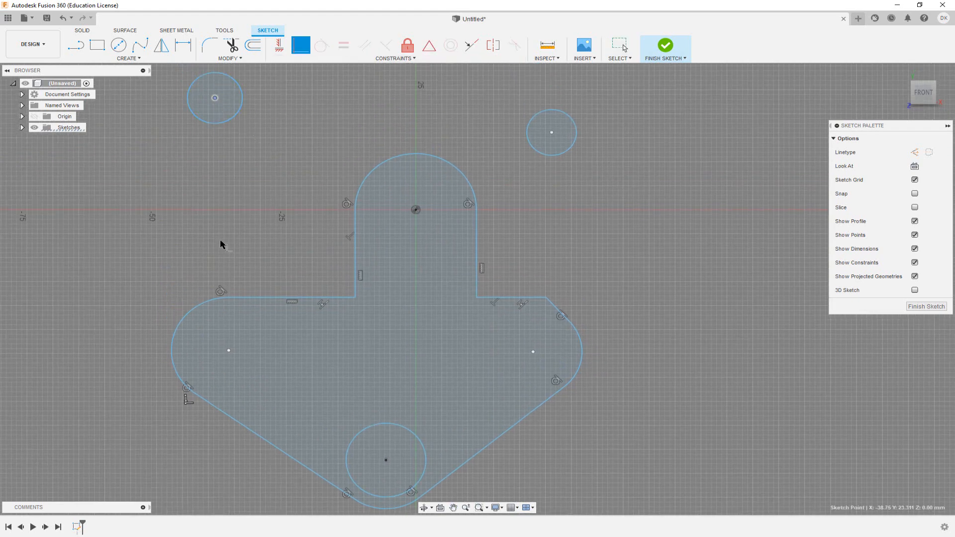
pyautogui.click(229, 351)
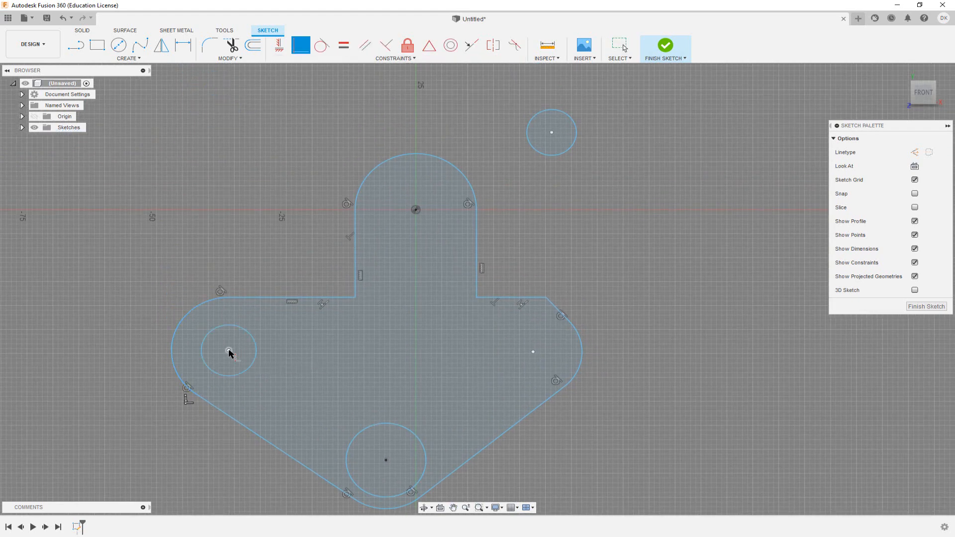
pyautogui.click(552, 133)
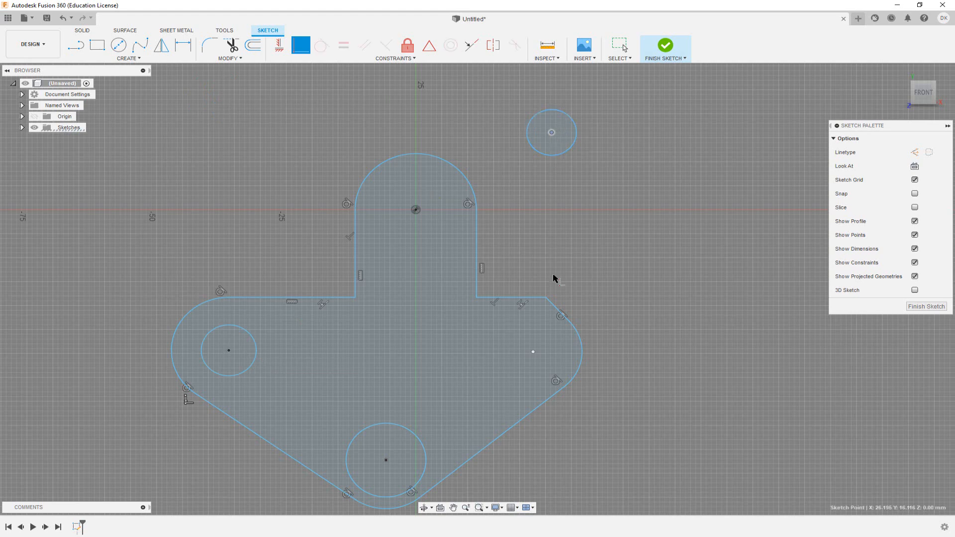
pyautogui.click(534, 352)
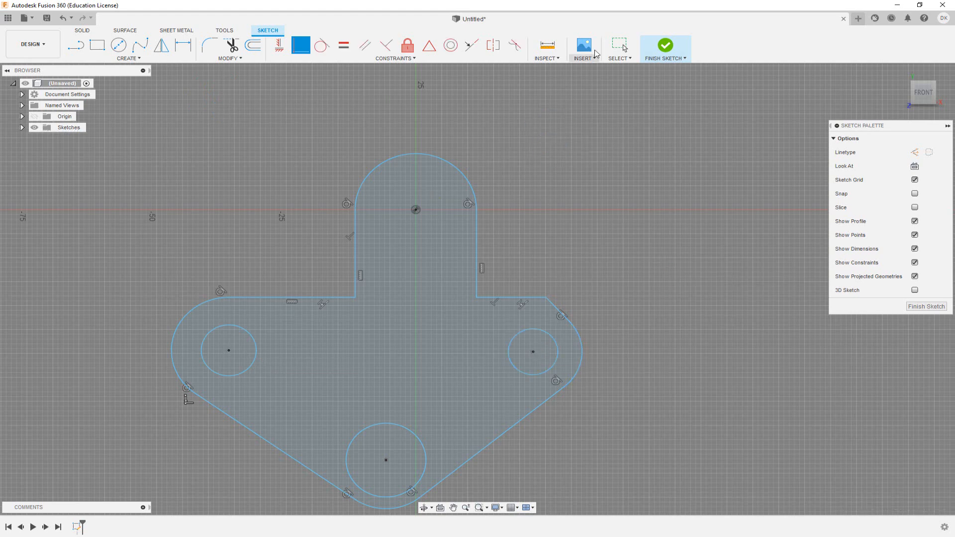
pyautogui.press('Escape')
pyautogui.click(453, 507)
pyautogui.moveTo(298, 241); pyautogui.dragTo(317, 164)
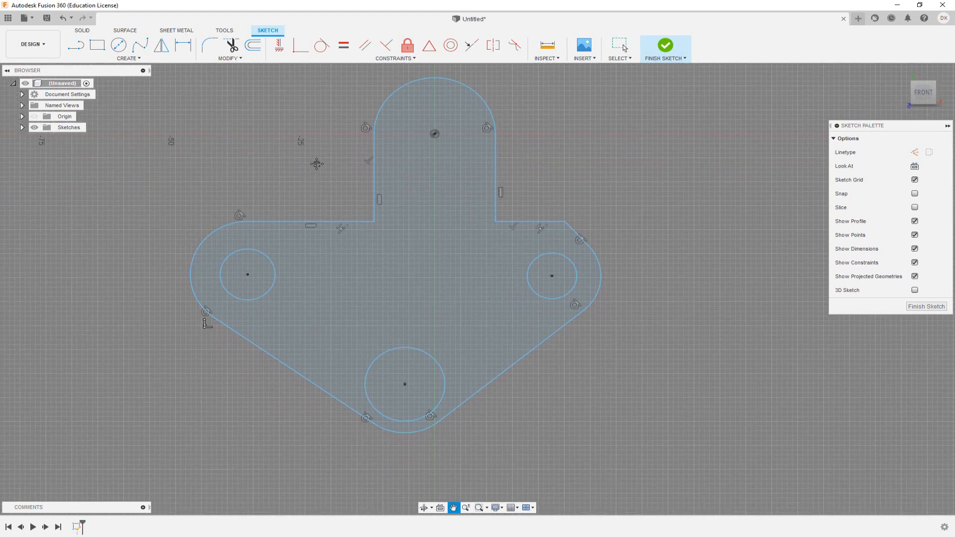
pyautogui.press('Escape')
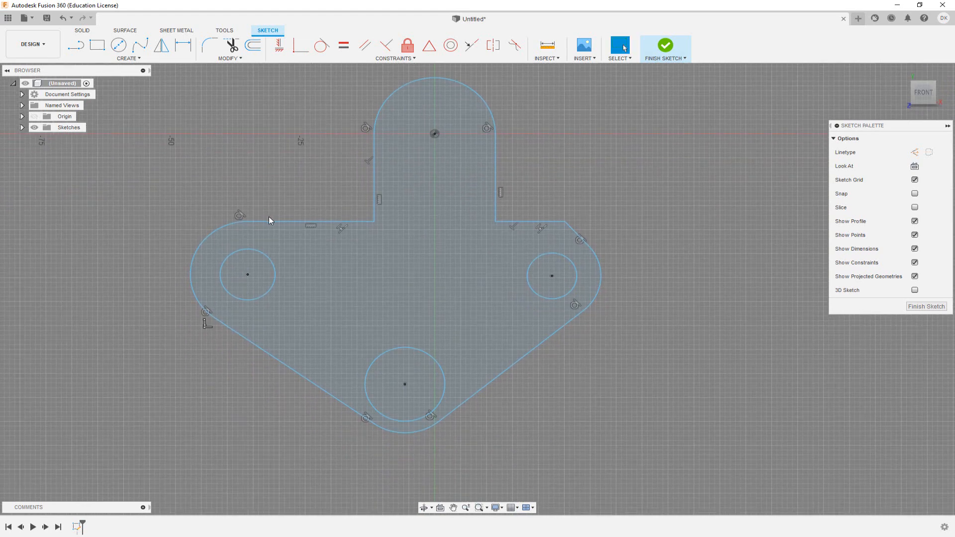
# Step: Dimension the left circle's diameter at 10 mm
pyautogui.press('d')
pyautogui.click(240, 302)
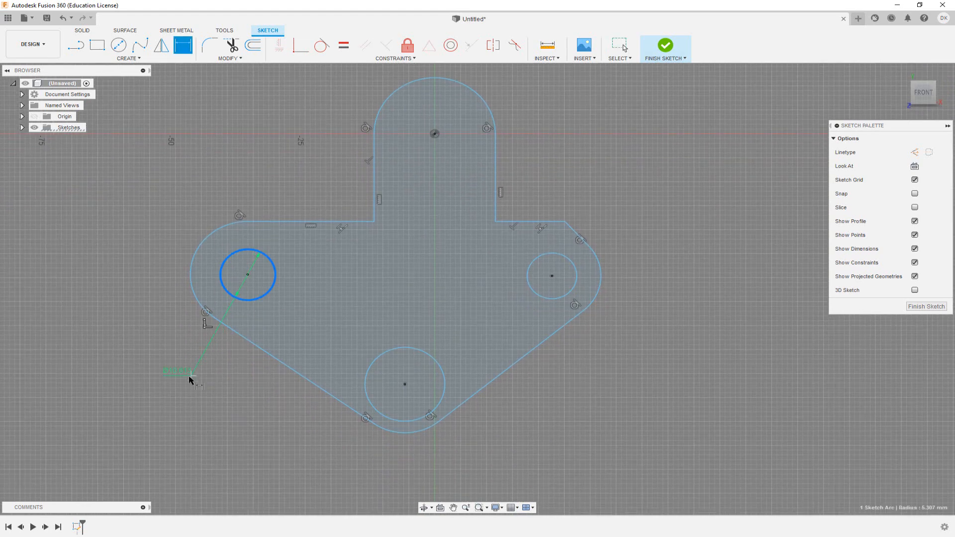
pyautogui.click(167, 387)
pyautogui.press('BackSpace')
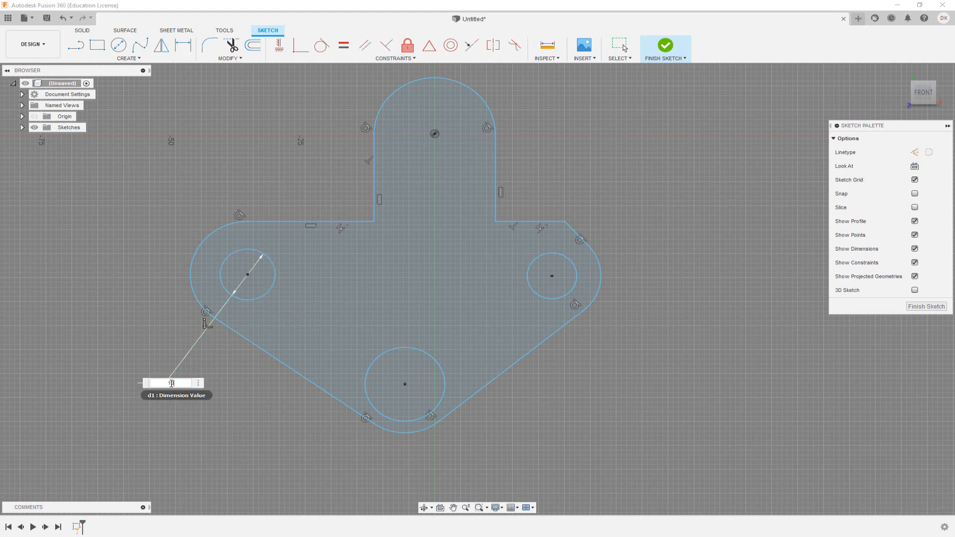
pyautogui.press('Return')
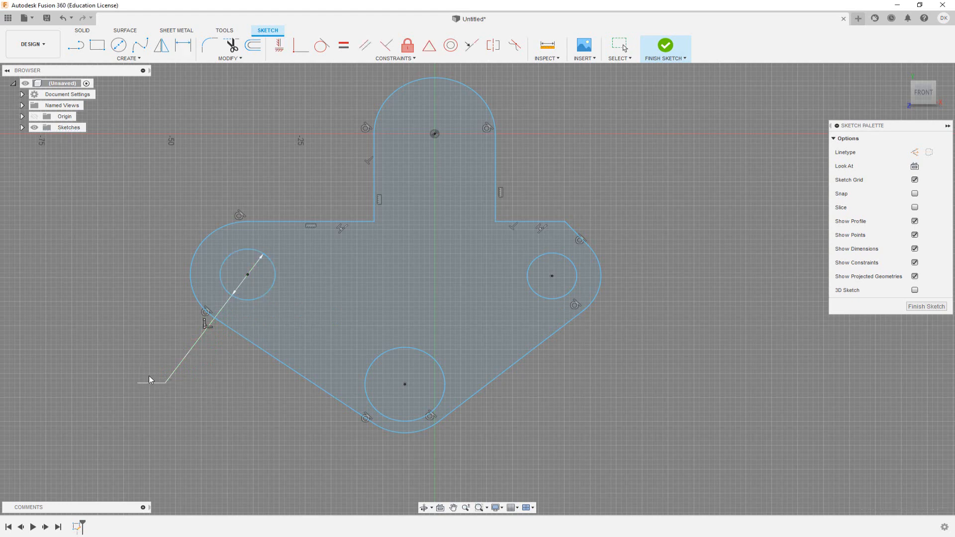
pyautogui.moveTo(149, 376); pyautogui.dragTo(201, 343, button='middle')
pyautogui.moveTo(286, 347); pyautogui.dragTo(245, 359, button='middle')
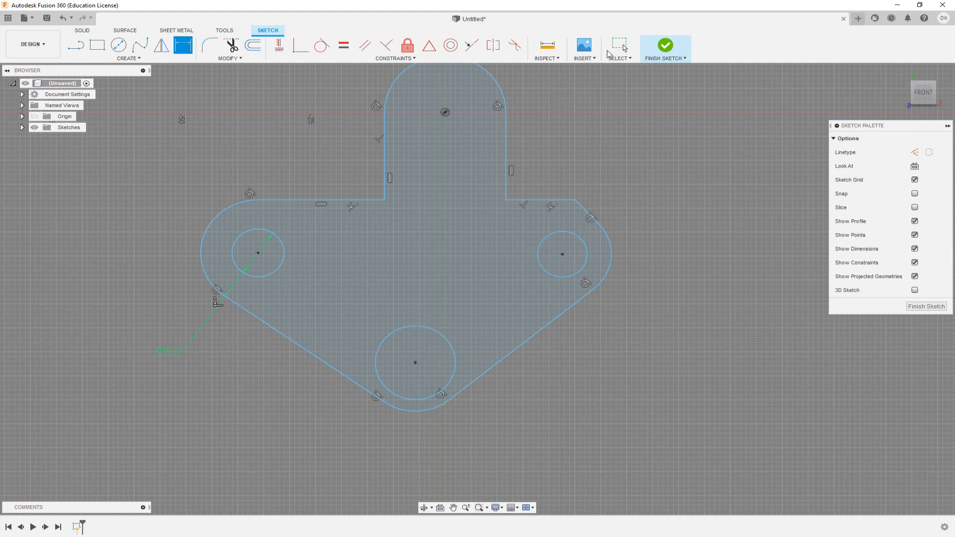
pyautogui.click(619, 45)
# Step: Apply equal constraints so that the bottom and right circles match the left circle's size
pyautogui.click(282, 254)
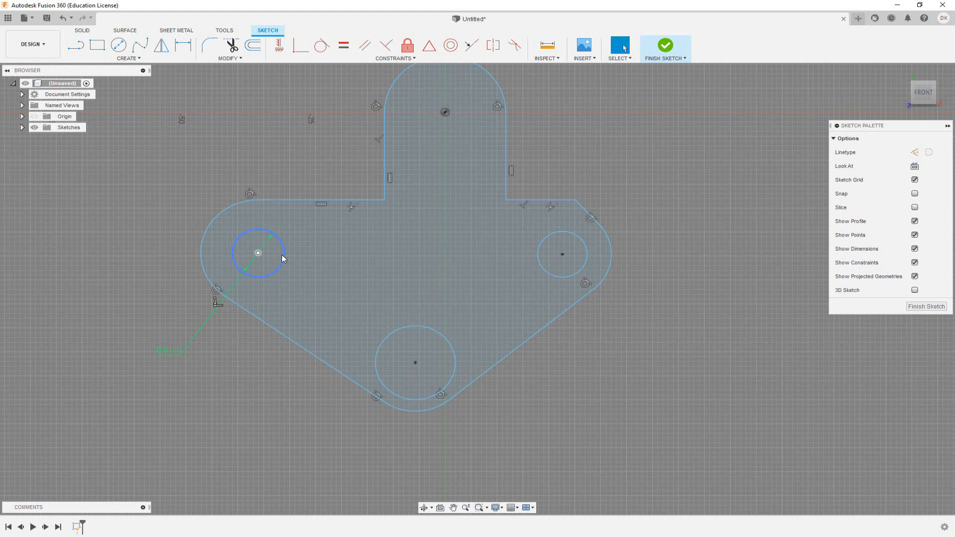
pyautogui.click(282, 268)
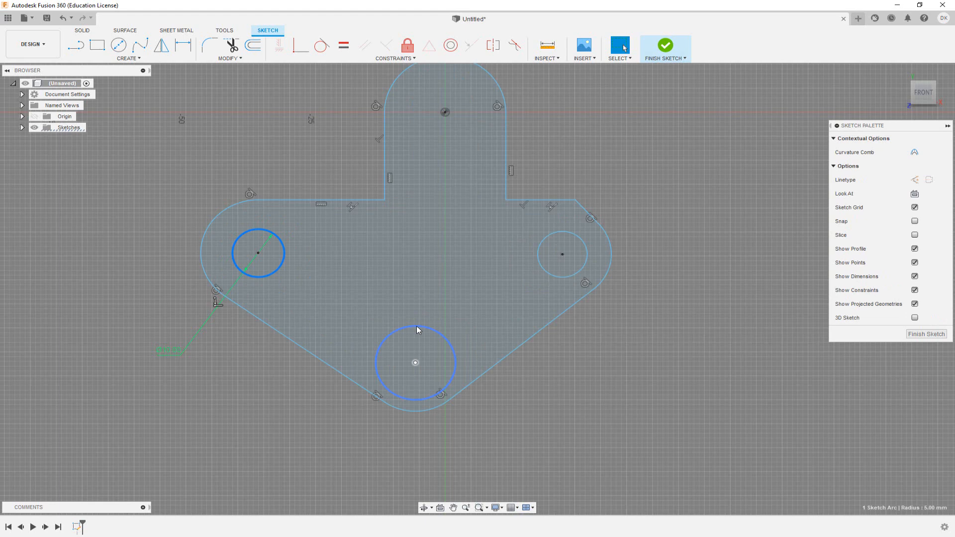
pyautogui.keyDown('shift'); pyautogui.click(416, 326); pyautogui.keyUp('shift')
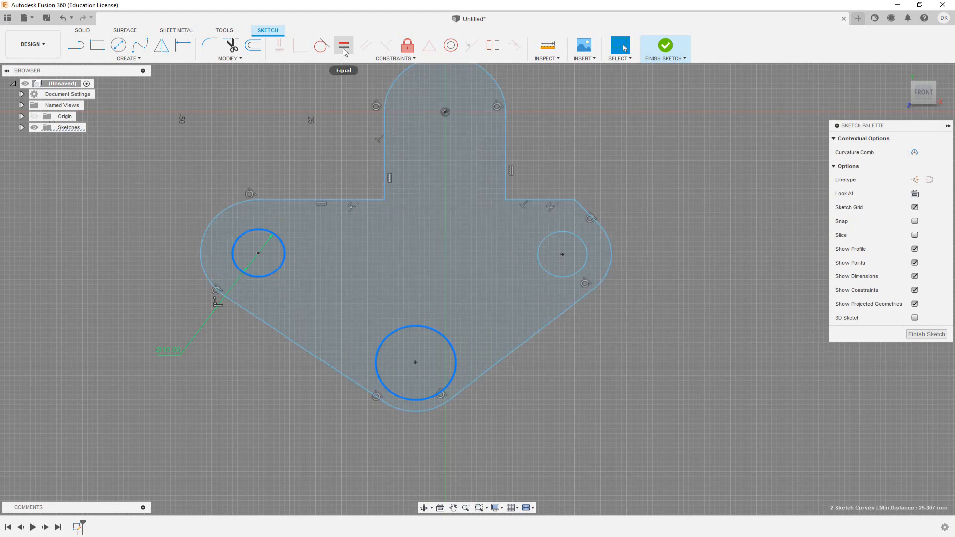
pyautogui.click(344, 48)
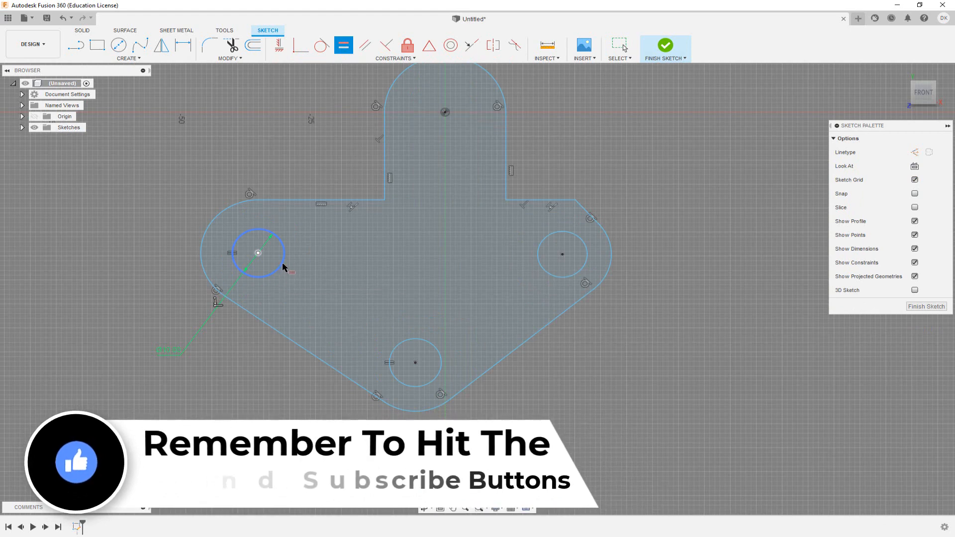
pyautogui.click(553, 239)
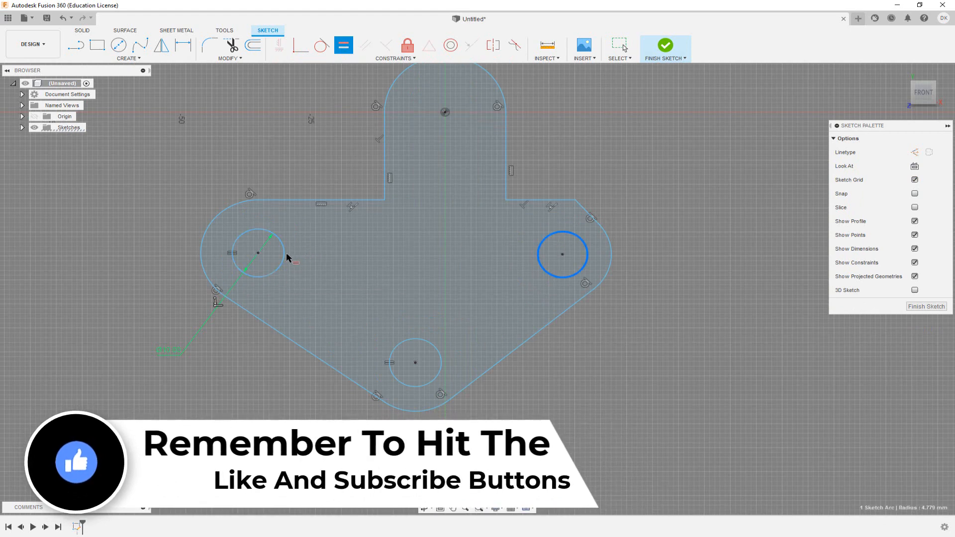
pyautogui.click(285, 257)
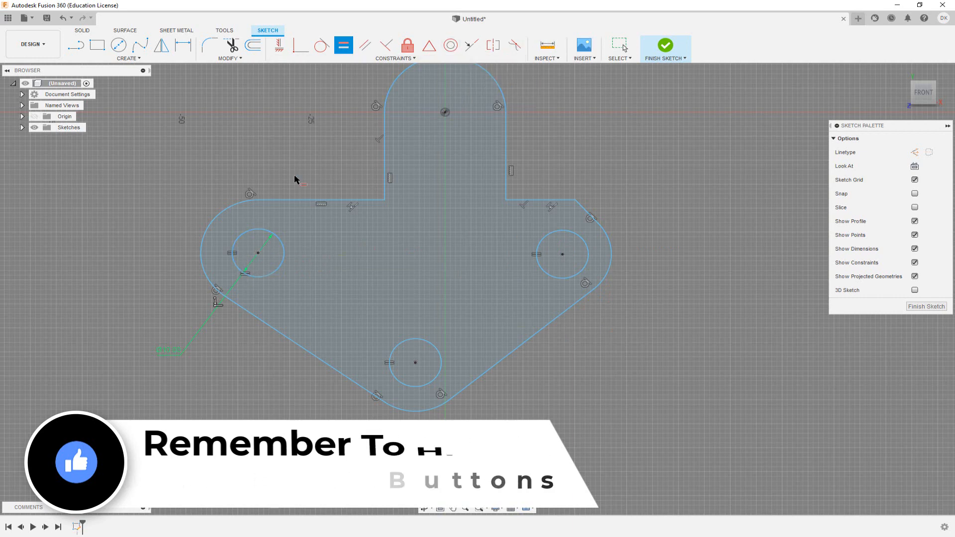
pyautogui.press('Escape')
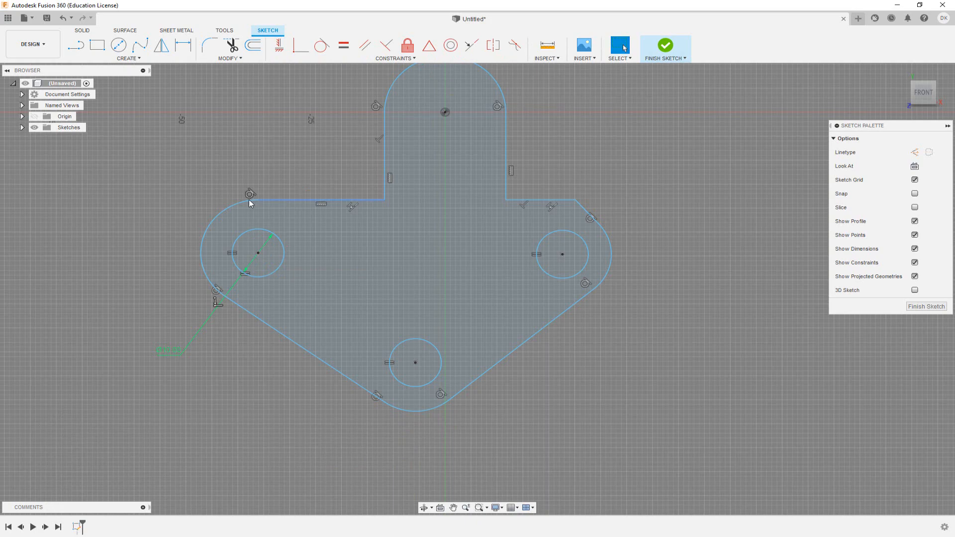
# Step: Set the left circle's diameter dimension to 20 mm
pyautogui.scroll(-1, 232, 254)
pyautogui.scroll(3, 232, 253)
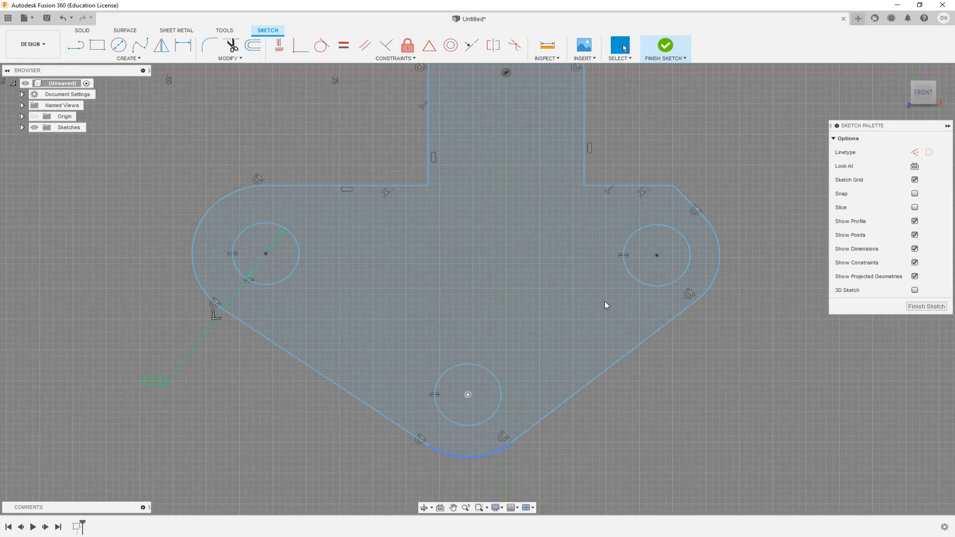
pyautogui.click(160, 382)
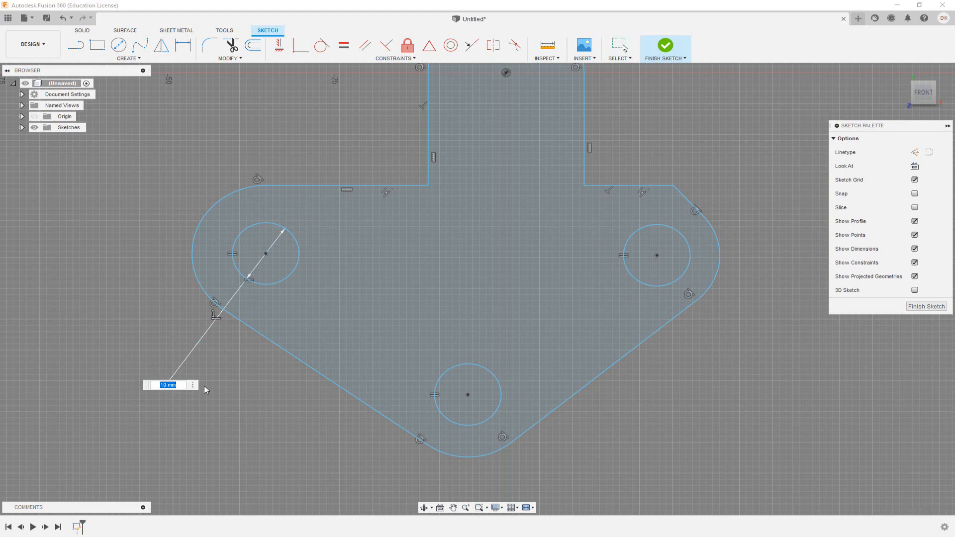
pyautogui.write('20')
pyautogui.press('Return')
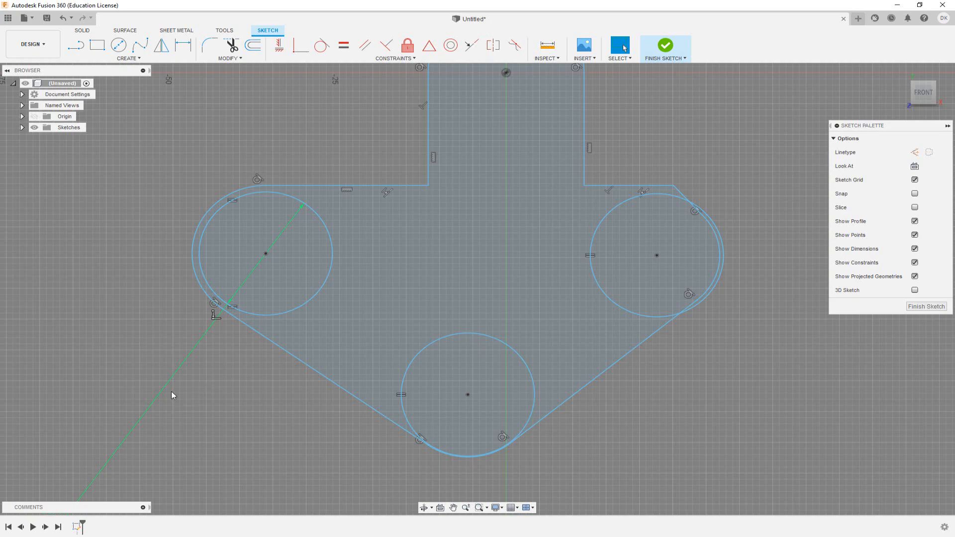
# Step: Set the left circle's diameter dimension to 15 mm
pyautogui.moveTo(171, 391)
pyautogui.mouseDown(button='middle')
pyautogui.moveTo(188, 341)
pyautogui.moveTo(220, 300)
pyautogui.mouseUp(button='middle')
pyautogui.scroll(-3, 219, 300)
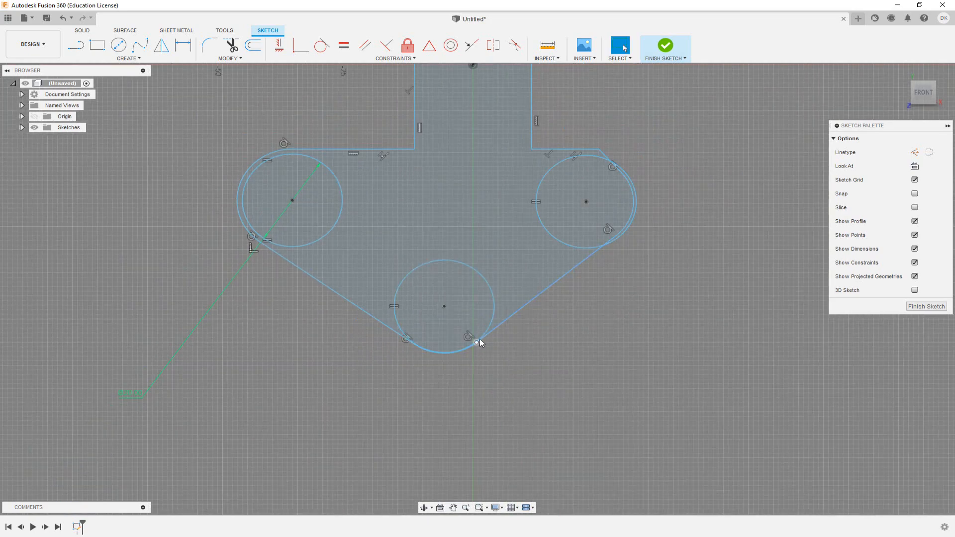
pyautogui.doubleClick(143, 393)
pyautogui.write('15')
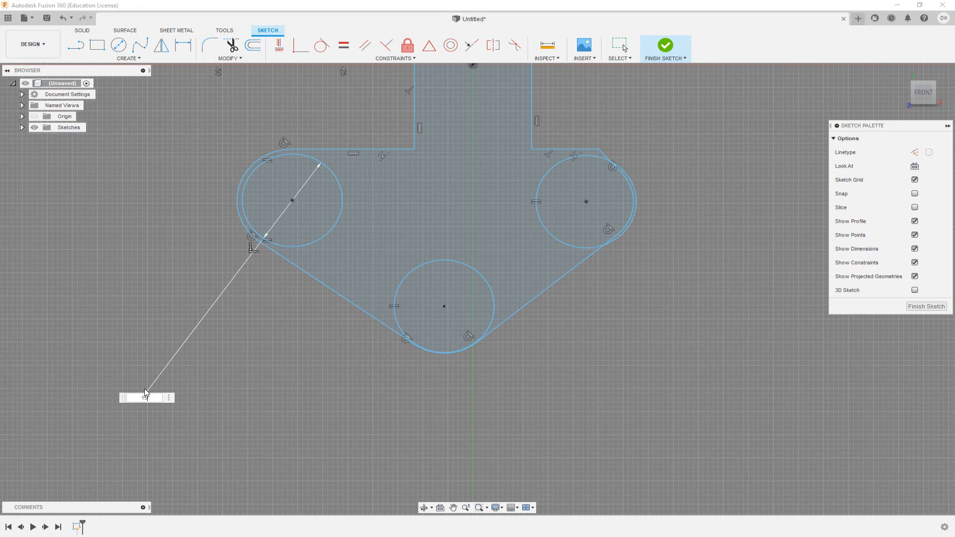
pyautogui.press('Return')
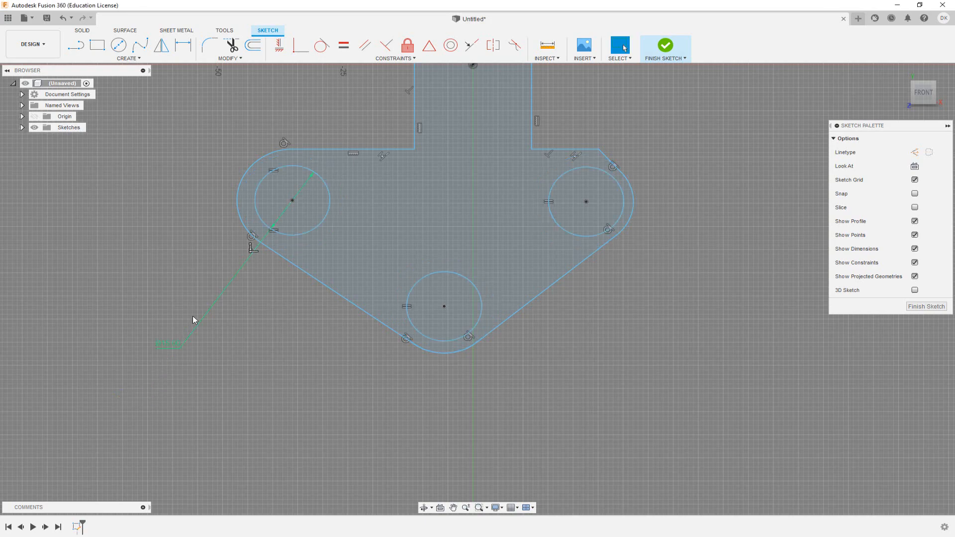
# Step: Finish the sketch of the profile with its three circles and return to solid modelling
pyautogui.moveTo(589, 150); pyautogui.dragTo(536, 249, button='middle')
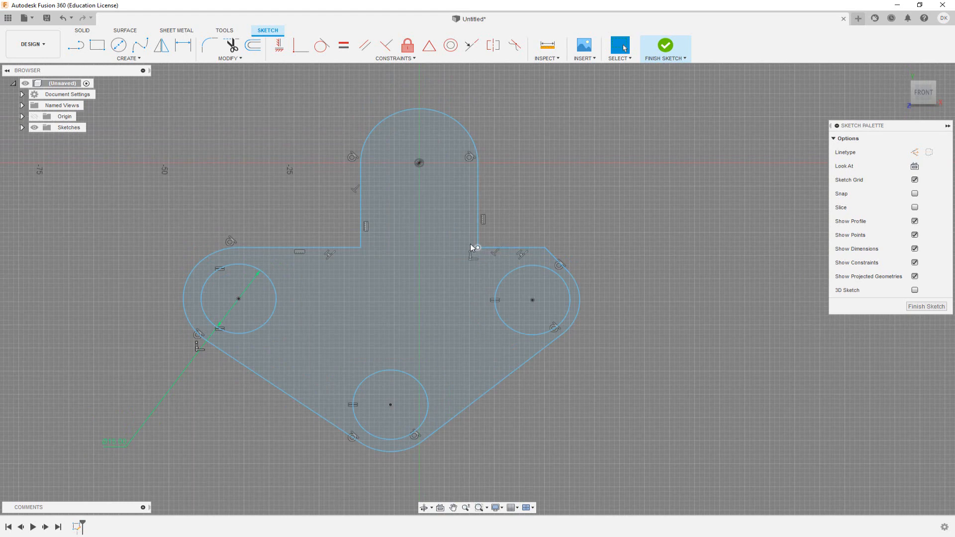
pyautogui.moveTo(603, 292); pyautogui.dragTo(572, 269, button='middle')
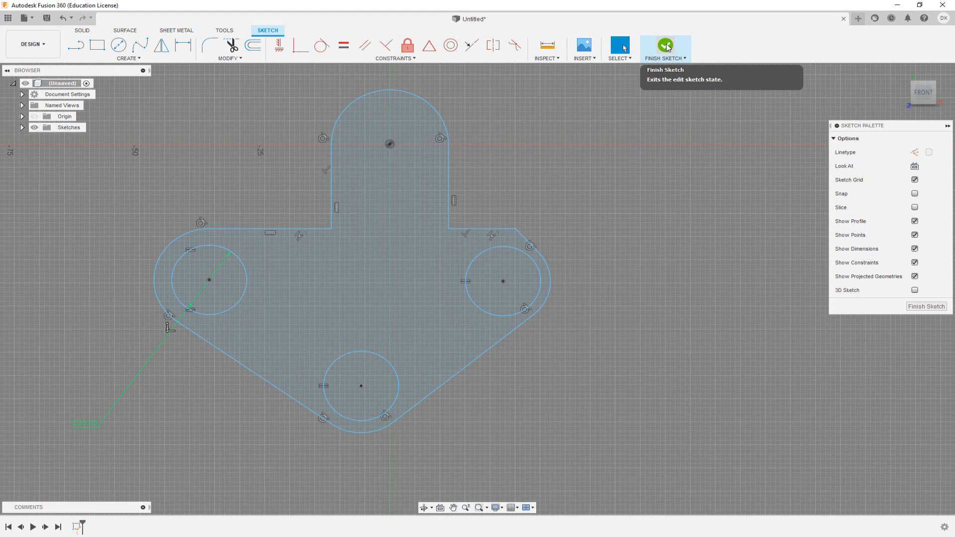
pyautogui.click(667, 46)
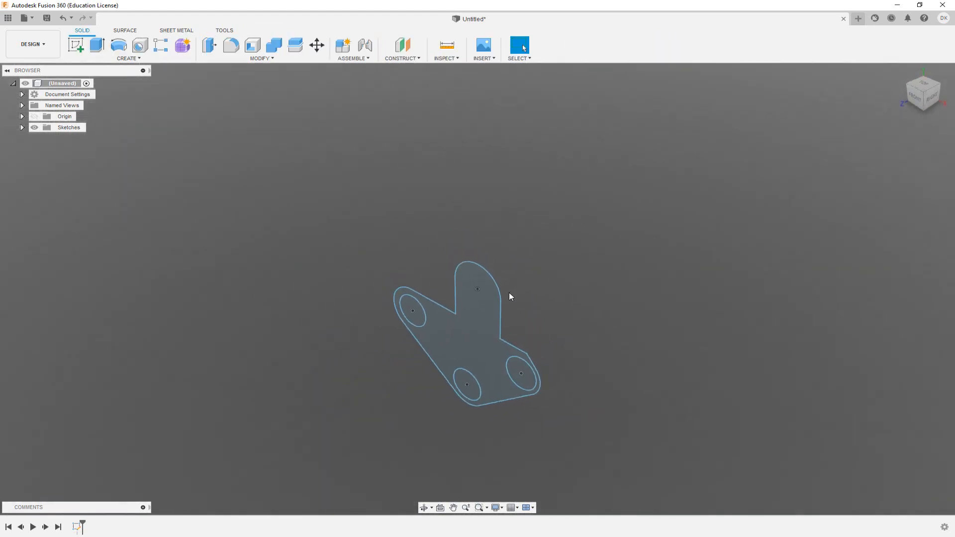
pyautogui.moveTo(509, 292); pyautogui.dragTo(475, 208, button='middle')
pyautogui.scroll(3, 477, 246)
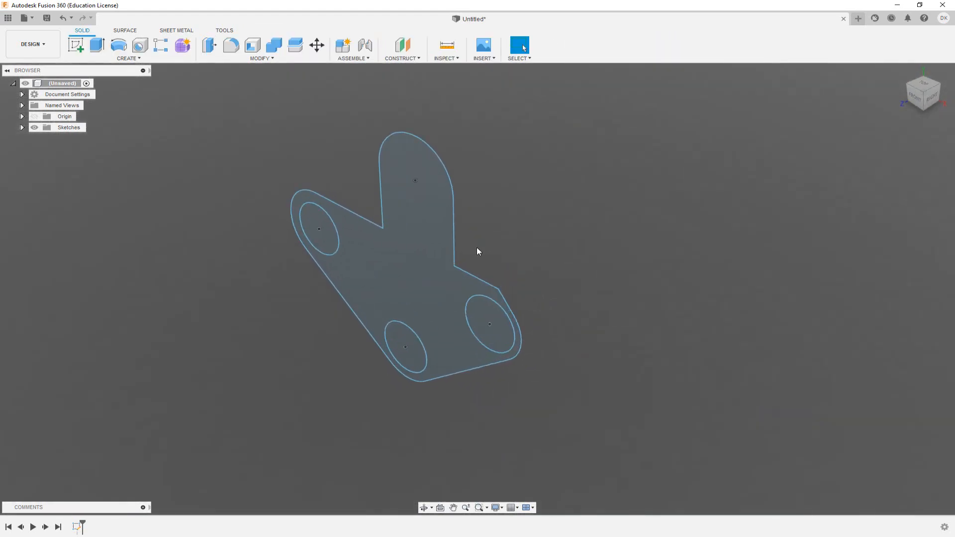
# Step: Extrude the plate profile, excluding the three circles, symmetrically 10 mm to each side of the sketch plane as a new body
pyautogui.click(419, 276)
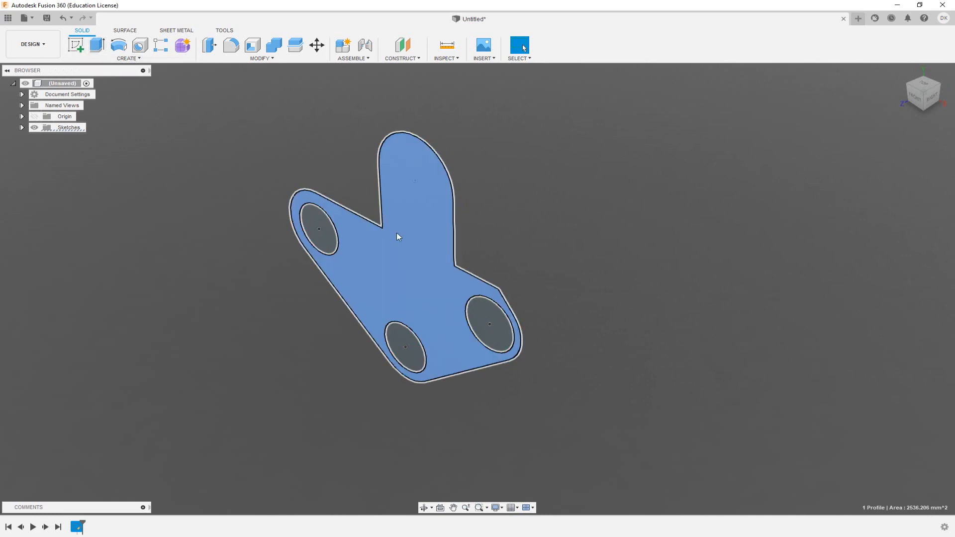
pyautogui.rightClick(408, 247)
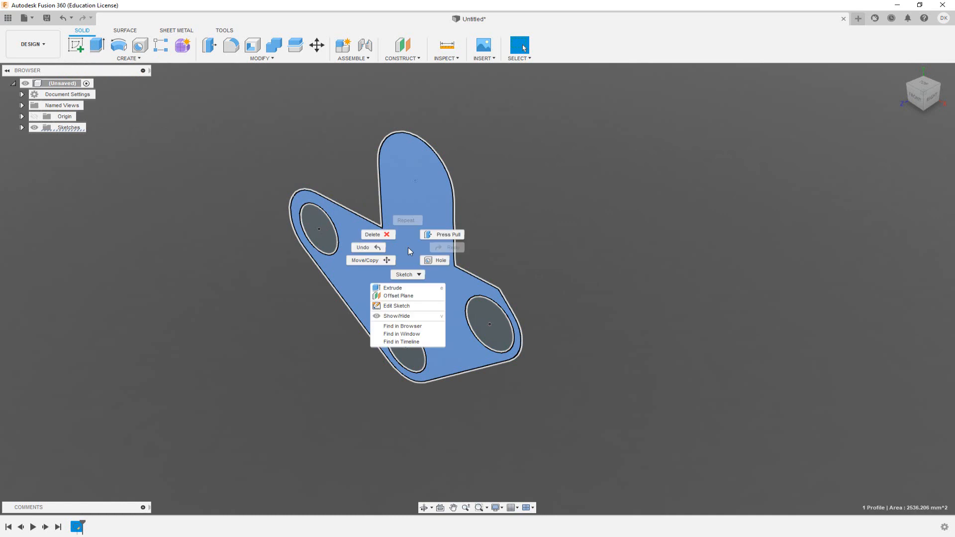
pyautogui.click(409, 289)
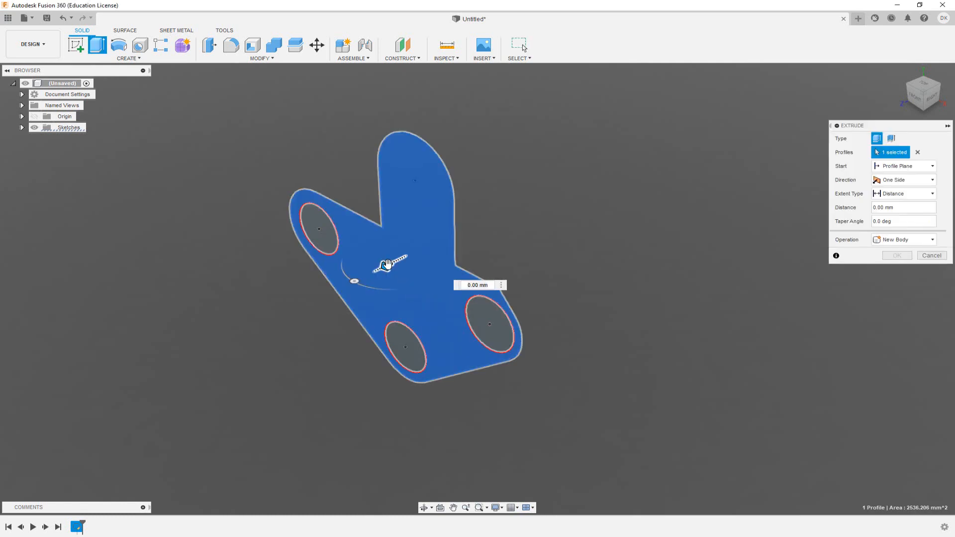
pyautogui.moveTo(379, 269); pyautogui.dragTo(355, 286)
pyautogui.click(442, 301)
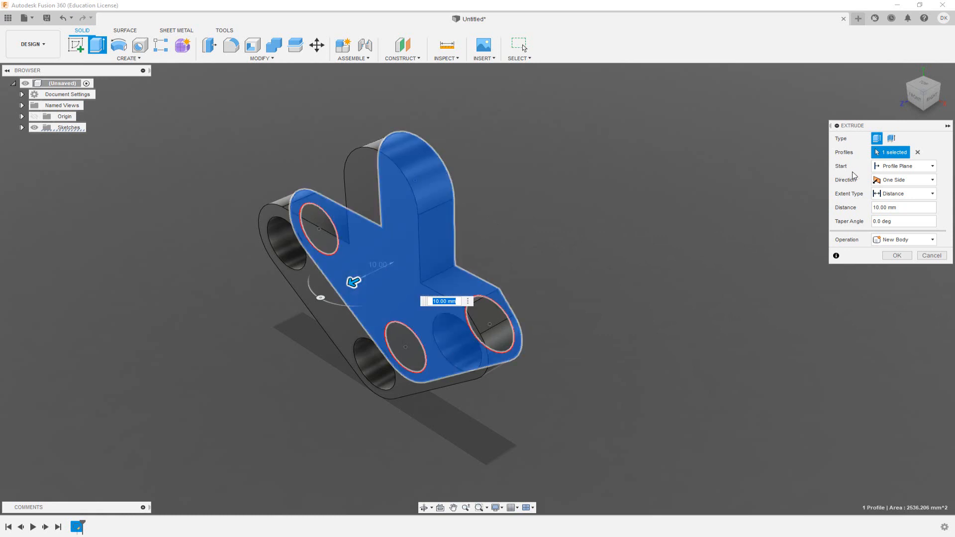
pyautogui.click(909, 184)
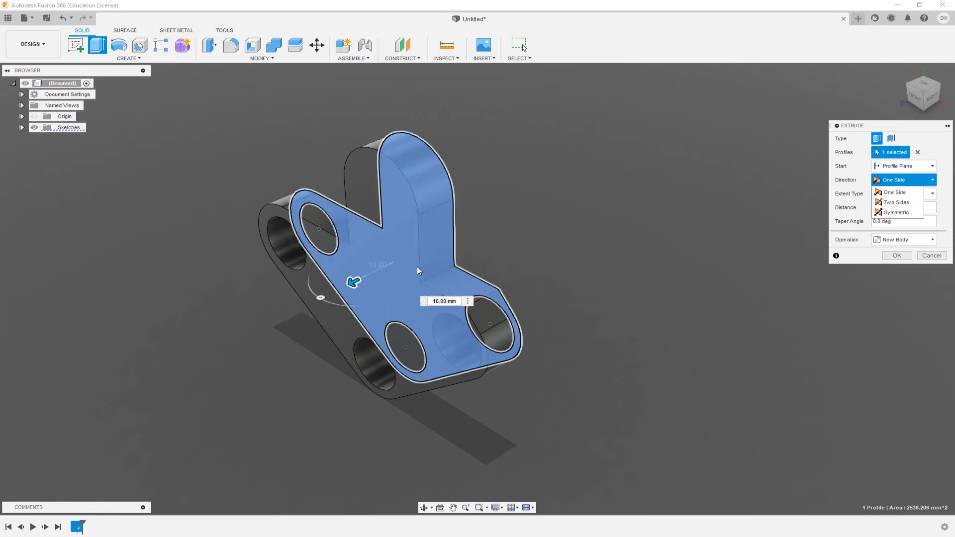
pyautogui.click(889, 213)
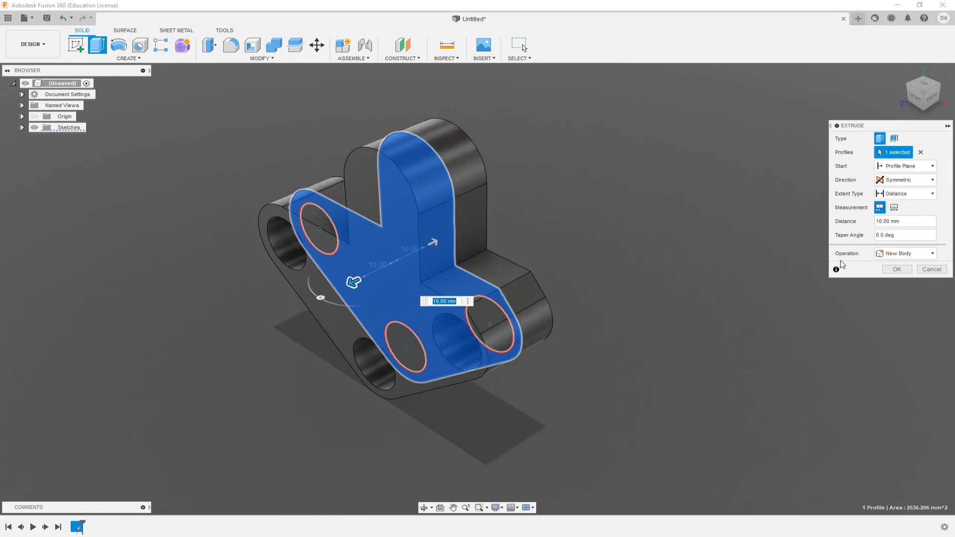
pyautogui.click(898, 269)
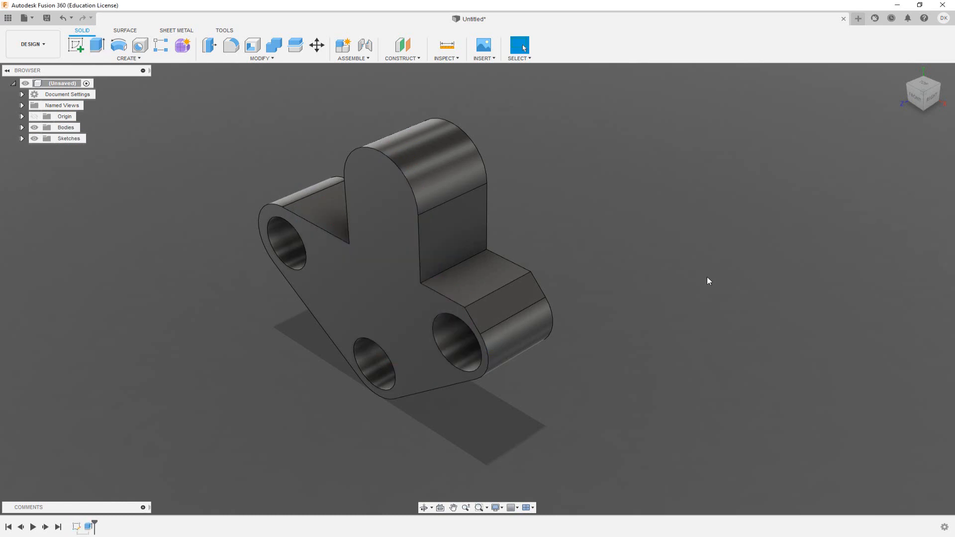
pyautogui.keyDown('shift'); pyautogui.moveTo(530, 277); pyautogui.dragTo(519, 255, button='middle'); pyautogui.keyUp('shift')
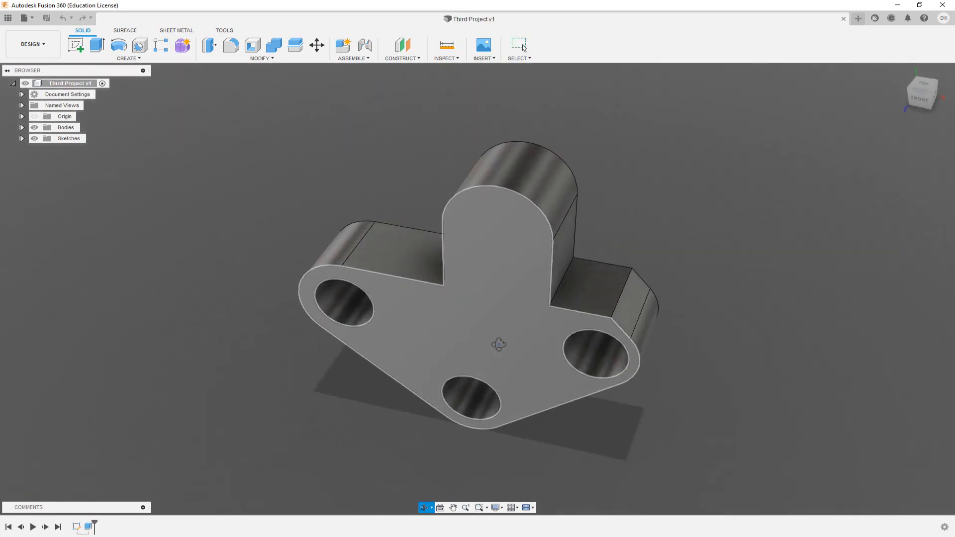
pyautogui.moveTo(515, 332)
pyautogui.keyDown('shift'); pyautogui.mouseDown(button='middle')
pyautogui.moveTo(491, 326)
pyautogui.moveTo(548, 324)
pyautogui.moveTo(523, 332)
pyautogui.mouseUp(button='middle'); pyautogui.keyUp('shift')
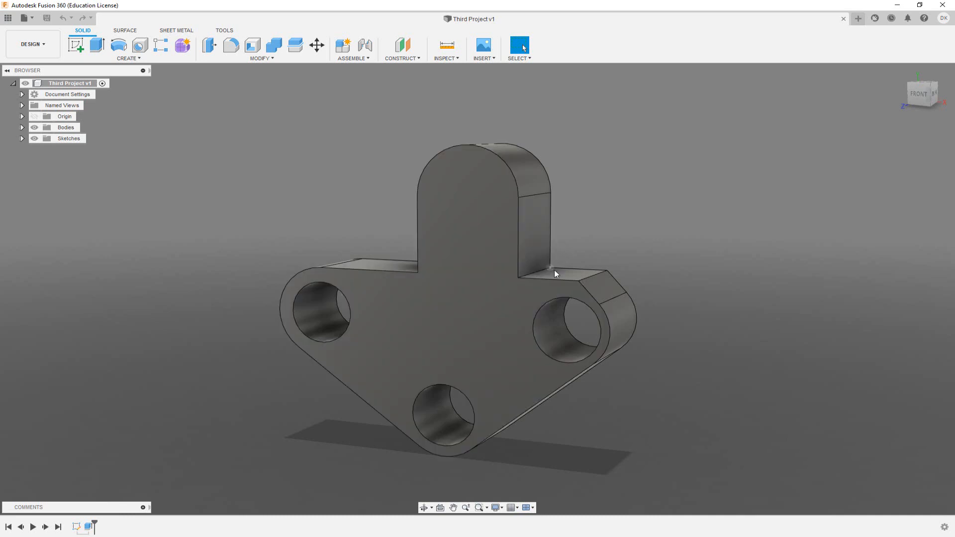
pyautogui.keyDown('shift'); pyautogui.moveTo(554, 270); pyautogui.dragTo(560, 268, button='middle'); pyautogui.keyUp('shift')
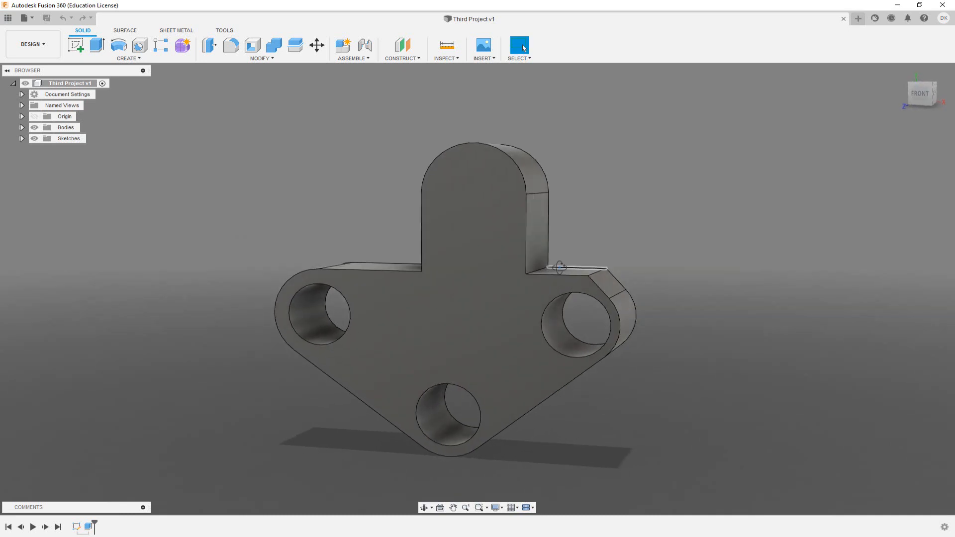
pyautogui.click(920, 93)
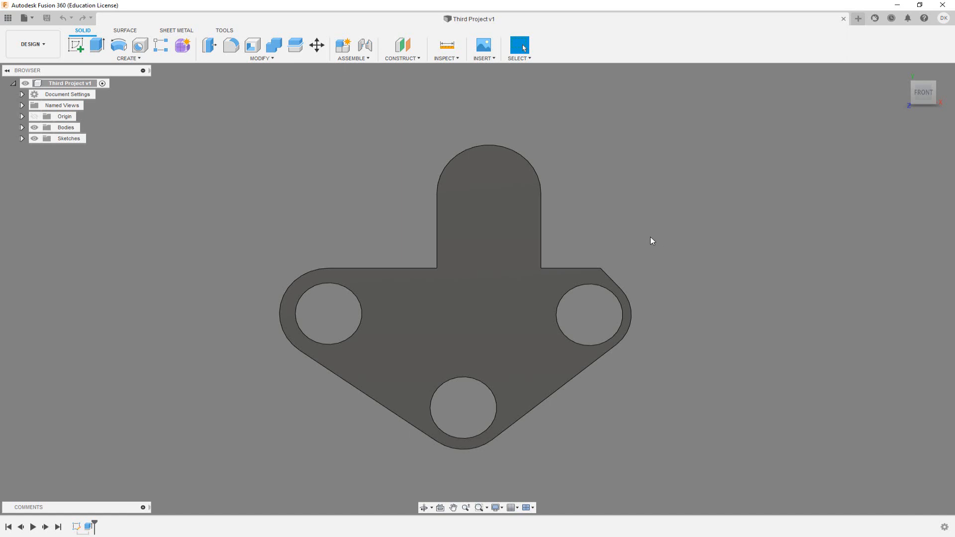
pyautogui.keyDown('shift'); pyautogui.moveTo(650, 237); pyautogui.dragTo(616, 255, button='middle'); pyautogui.keyUp('shift')
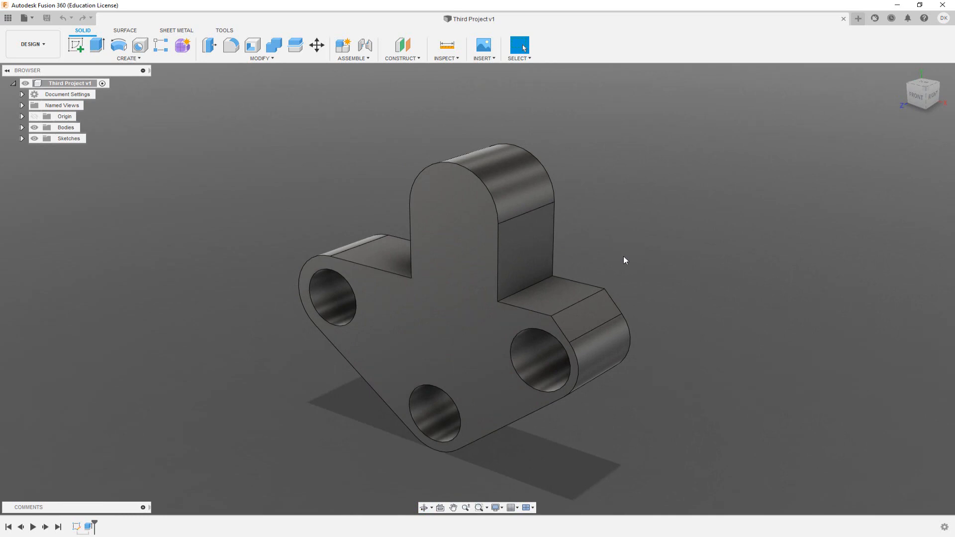
# Step: Start the Project command and place its new sketch on the front origin plane
pyautogui.press('s')
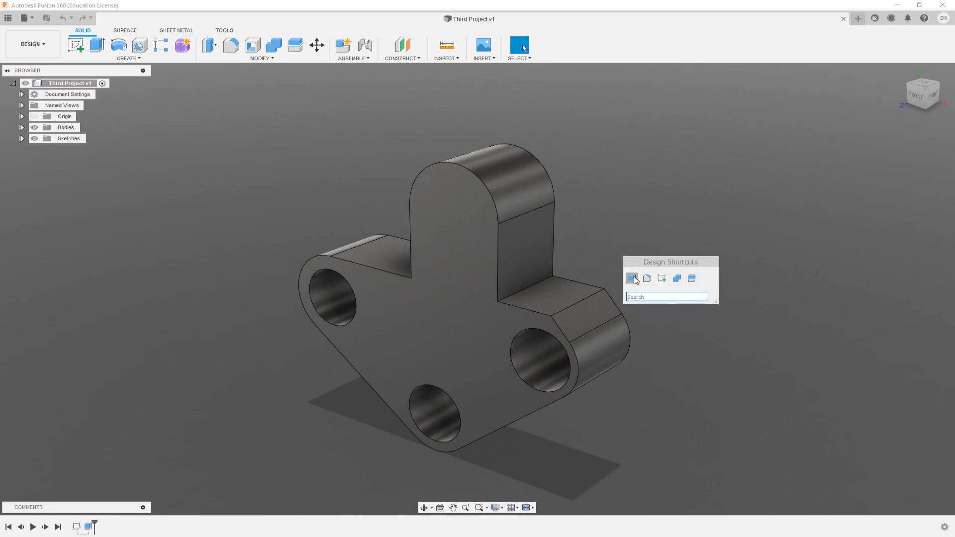
pyautogui.write('proj')
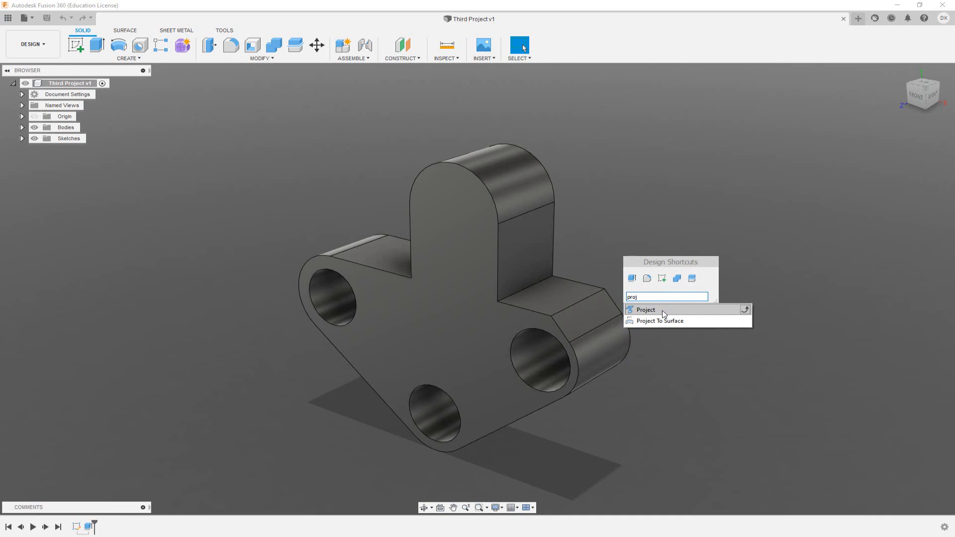
pyautogui.click(663, 314)
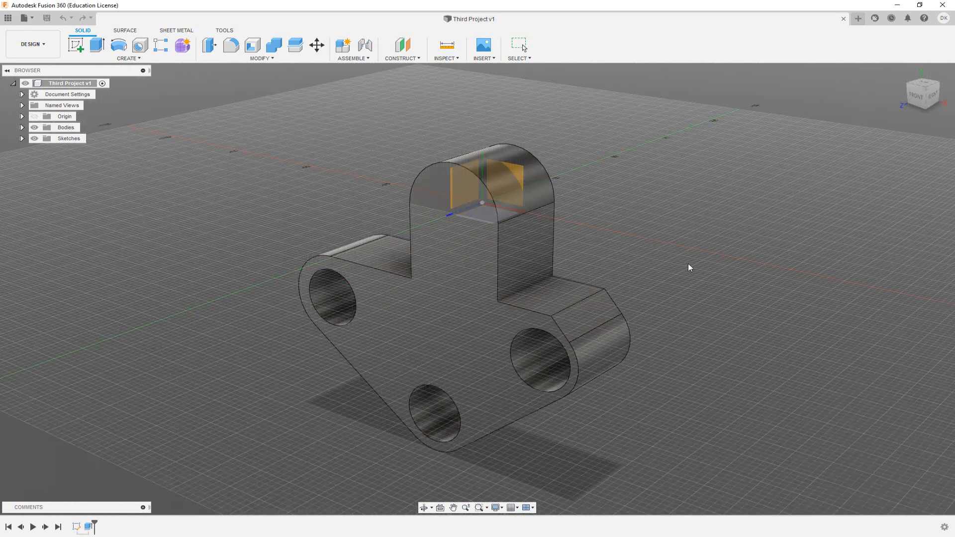
pyautogui.keyDown('shift'); pyautogui.moveTo(688, 264); pyautogui.dragTo(654, 234, button='middle'); pyautogui.keyUp('shift')
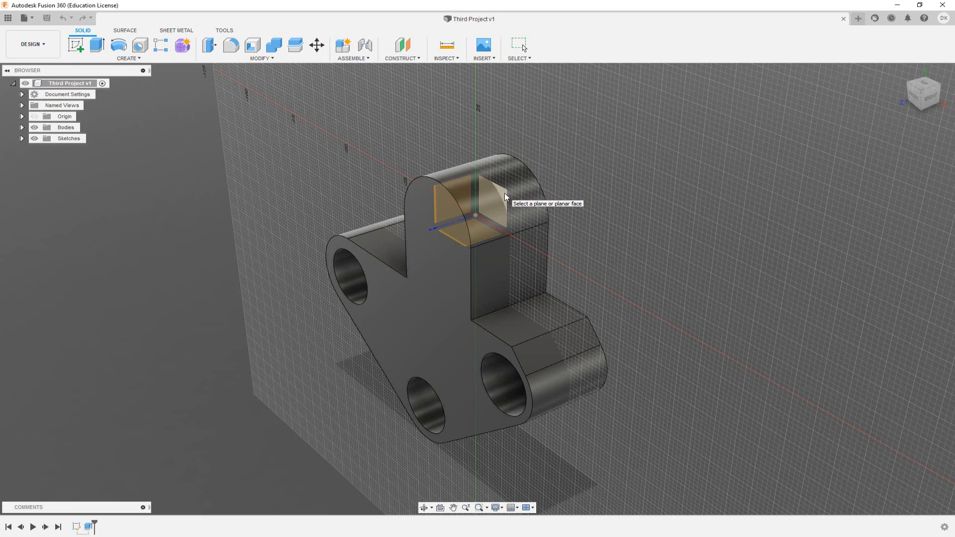
pyautogui.click(505, 196)
pyautogui.press('p')
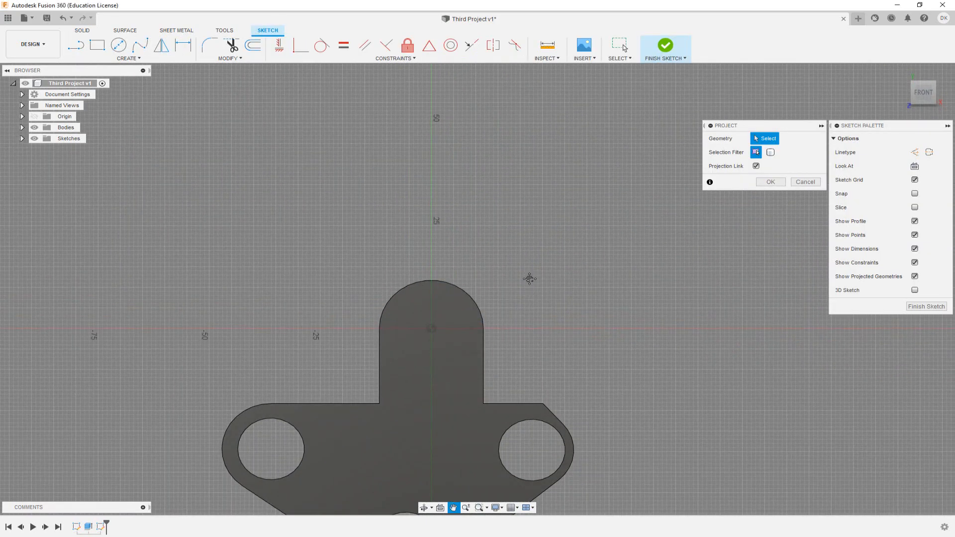
# Step: Project the inner corner edge where the upright arm meets the right ledge into the sketch
pyautogui.moveTo(530, 279)
pyautogui.mouseDown(button='middle')
pyautogui.moveTo(522, 229)
pyautogui.moveTo(550, 259)
pyautogui.moveTo(517, 272)
pyautogui.mouseUp(button='middle')
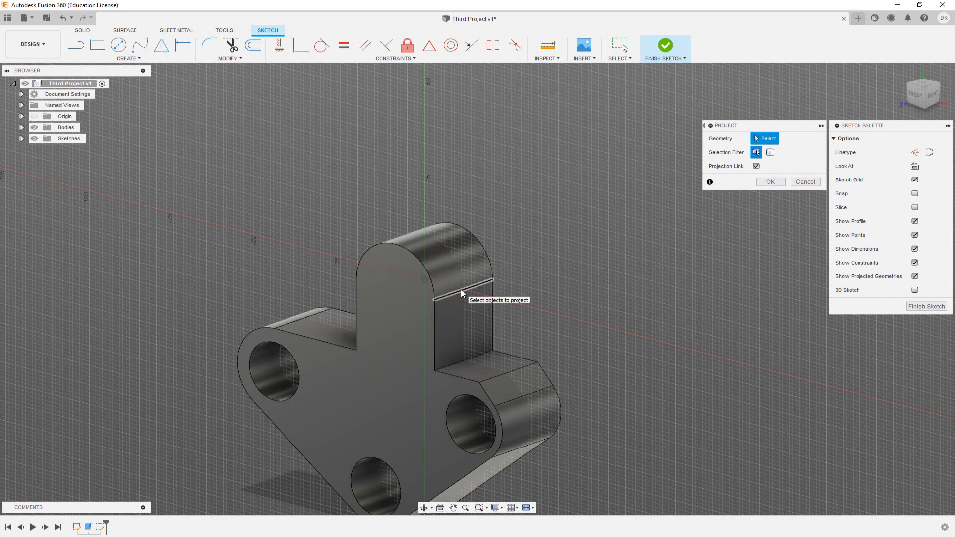
pyautogui.click(458, 362)
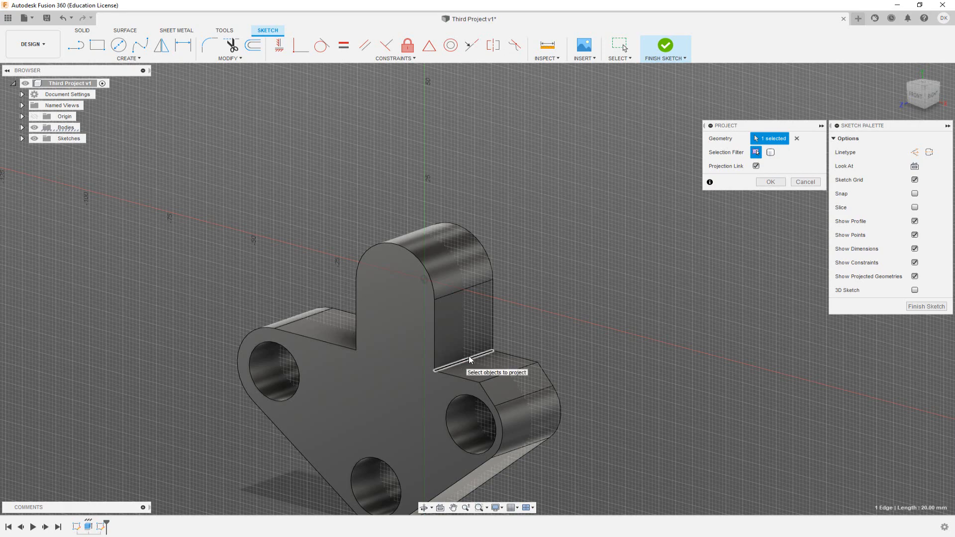
pyautogui.click(771, 183)
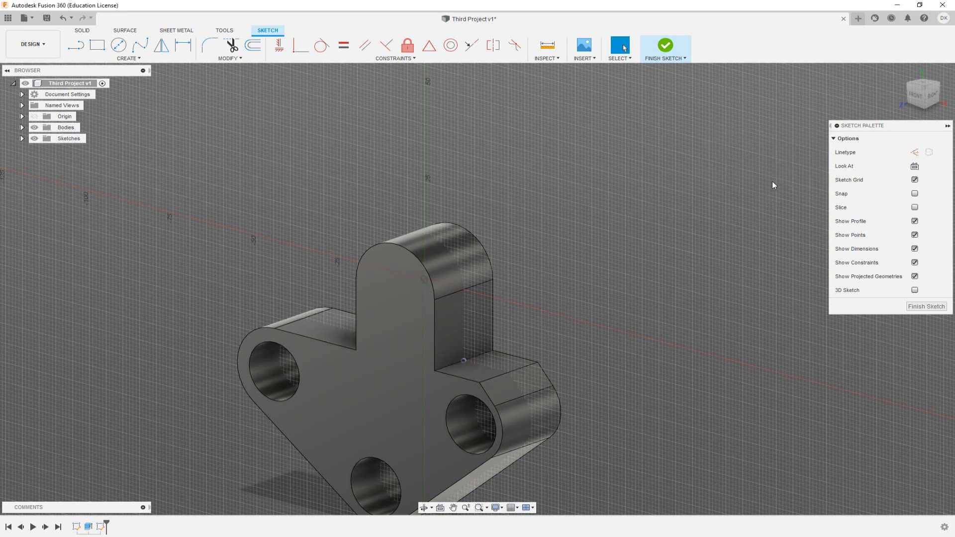
# Step: Draw a line about 46 mm long from the projected corner point, up and to the right at 45 degrees from horizontal
pyautogui.scroll(3, 509, 344)
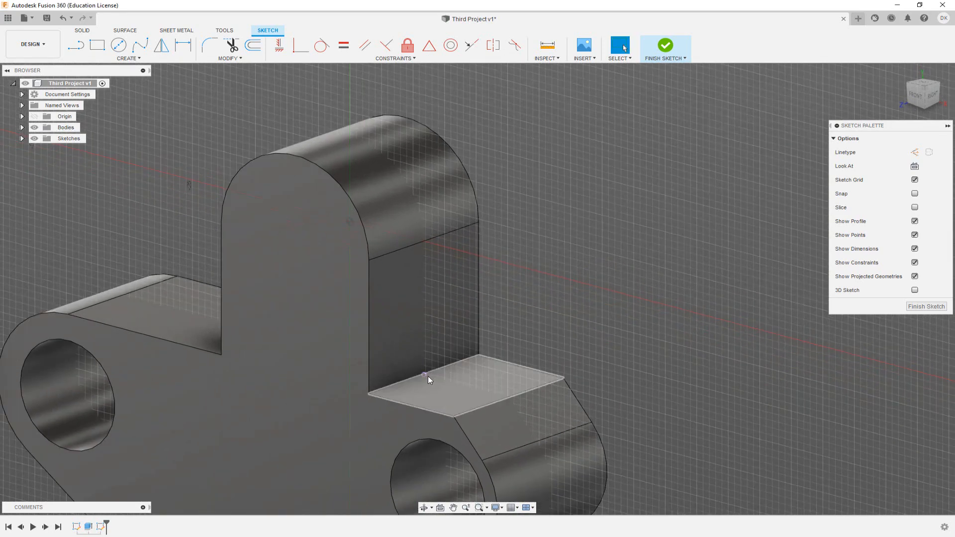
pyautogui.scroll(2, 425, 376)
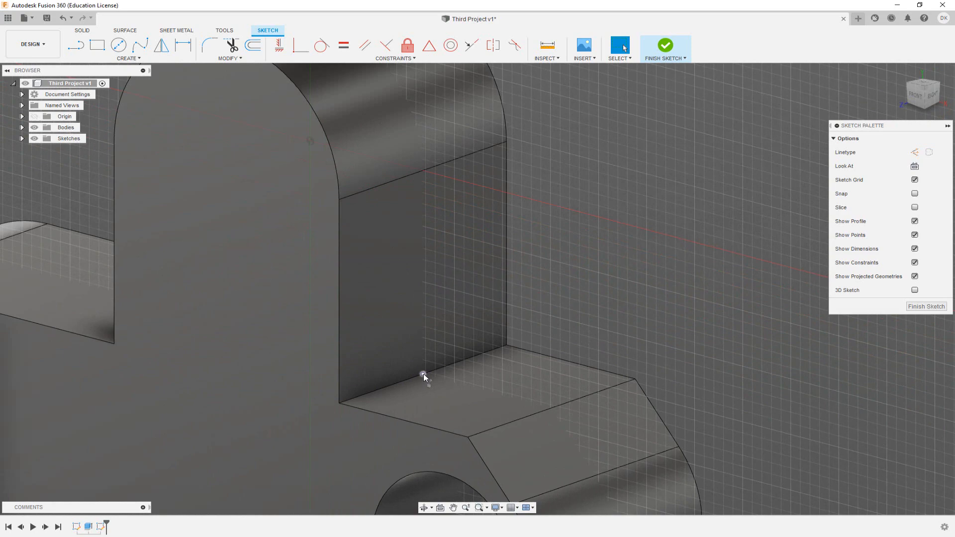
pyautogui.scroll(-4, 425, 373)
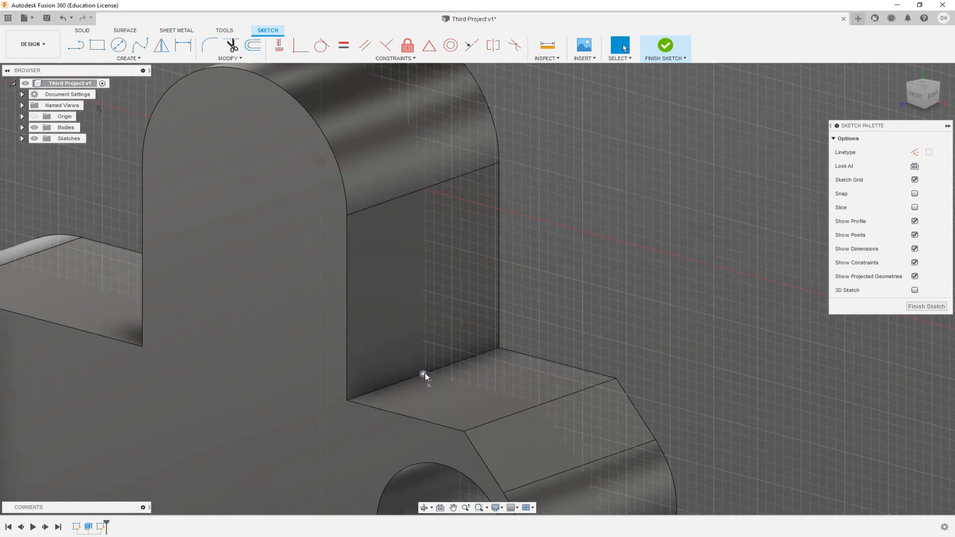
pyautogui.click(918, 97)
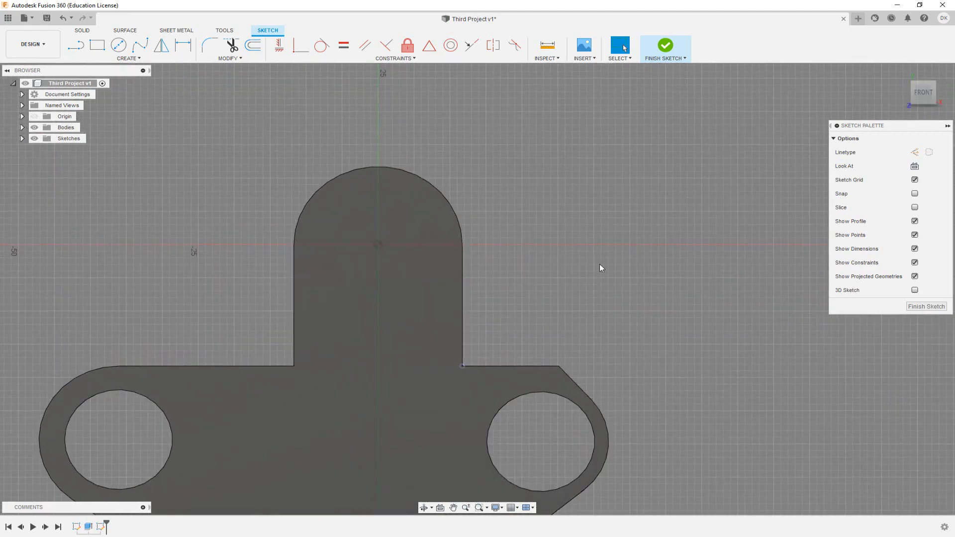
pyautogui.press('l')
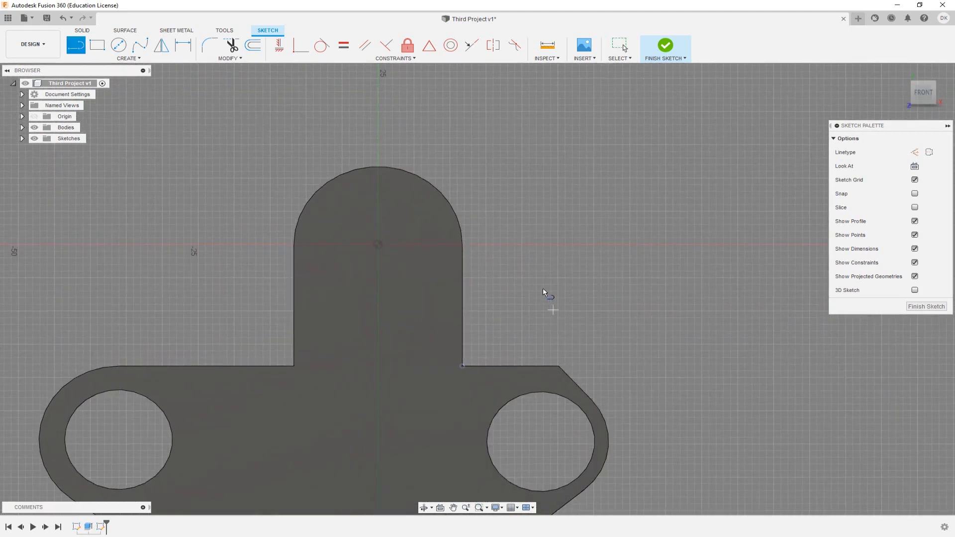
pyautogui.click(463, 366)
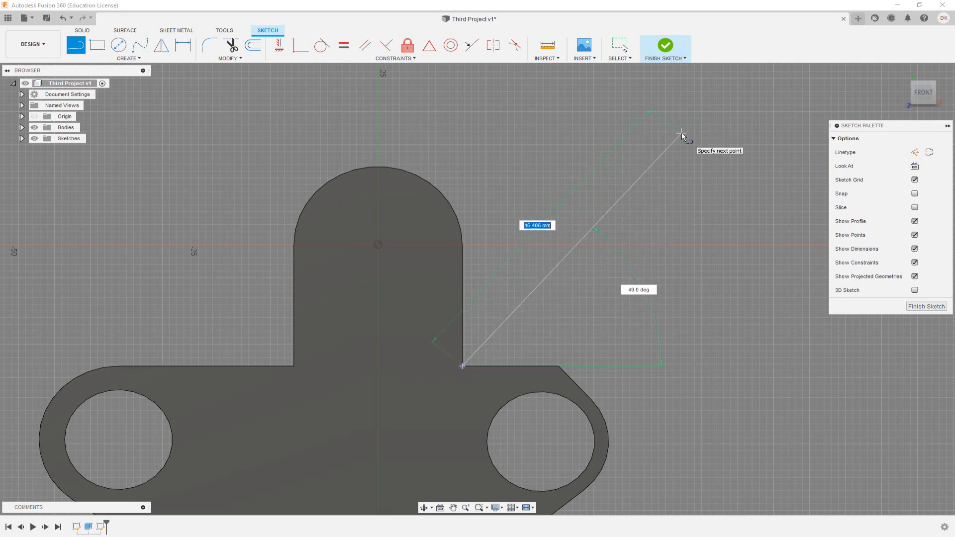
pyautogui.press('Tab')
pyautogui.press('Tab')
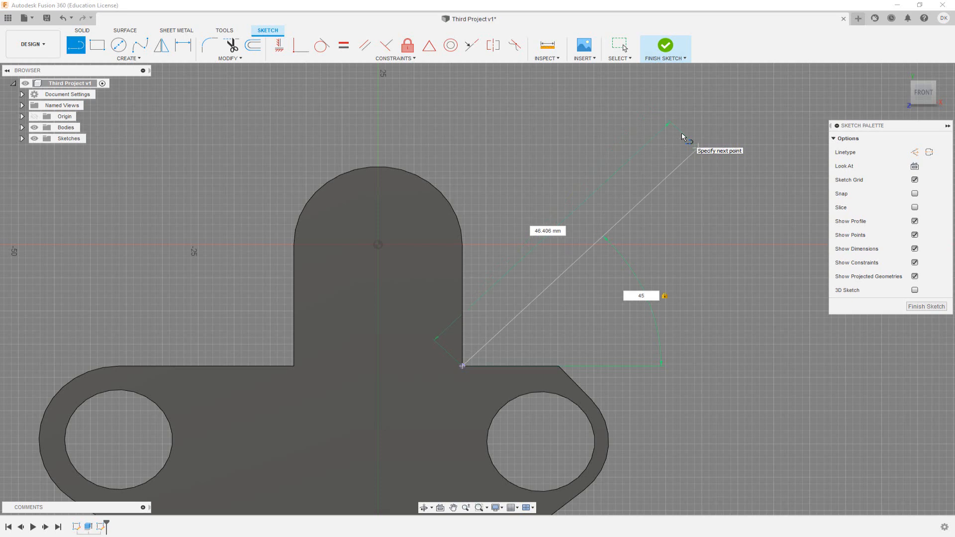
pyautogui.press('Return')
pyautogui.press('Escape')
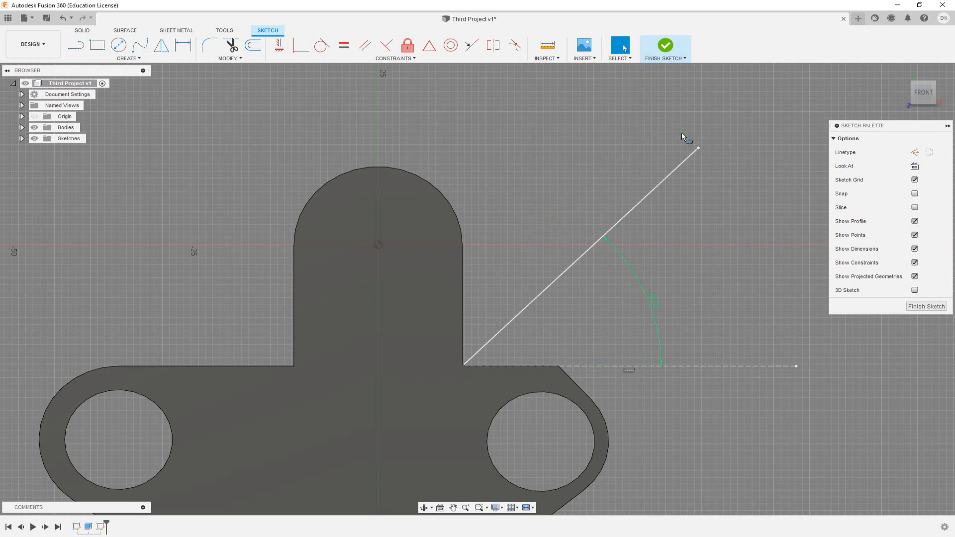
# Step: Lengthen the angled line slightly by moving its free end and finish the sketch
pyautogui.moveTo(665, 298); pyautogui.dragTo(490, 301, button='middle')
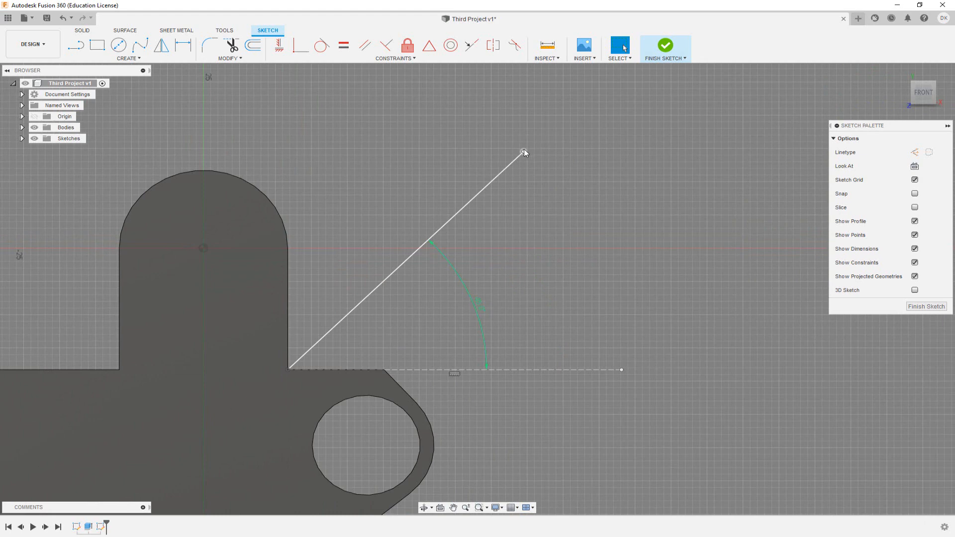
pyautogui.moveTo(524, 150)
pyautogui.mouseDown()
pyautogui.moveTo(459, 220)
pyautogui.moveTo(652, 97)
pyautogui.moveTo(499, 199)
pyautogui.moveTo(596, 138)
pyautogui.moveTo(663, 103)
pyautogui.moveTo(520, 197)
pyautogui.moveTo(683, 100)
pyautogui.moveTo(529, 187)
pyautogui.moveTo(558, 169)
pyautogui.mouseUp()
pyautogui.moveTo(469, 232); pyautogui.dragTo(494, 264, button='middle')
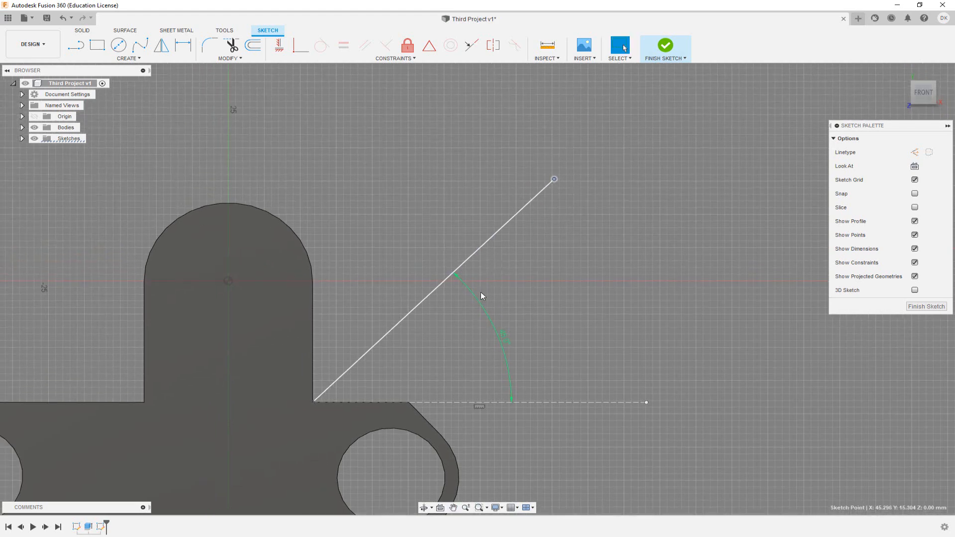
pyautogui.click(507, 340)
pyautogui.press('Return')
pyautogui.click(667, 47)
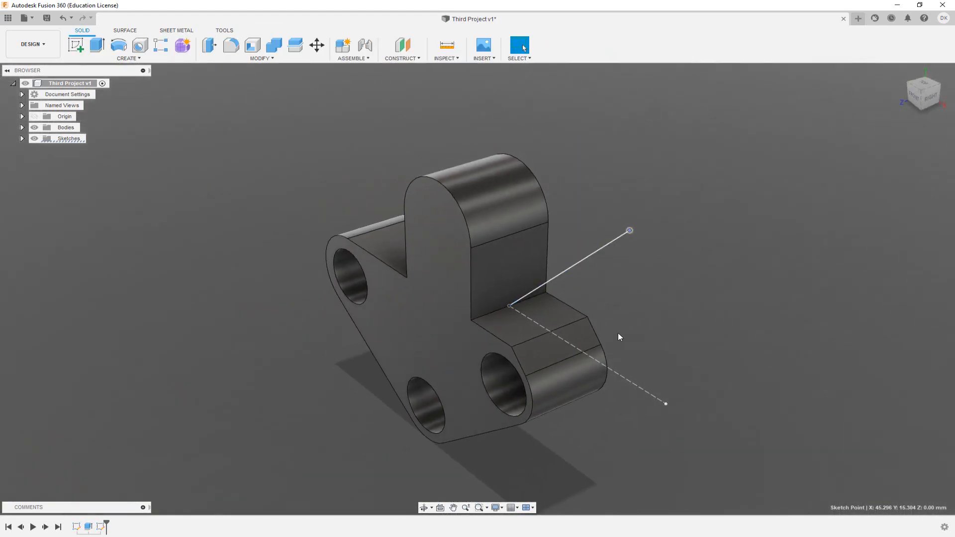
# Step: Show the origin planes and axes alongside the body and the angled sketch line
pyautogui.keyDown('shift'); pyautogui.moveTo(619, 249); pyautogui.dragTo(659, 268, button='middle'); pyautogui.keyUp('shift')
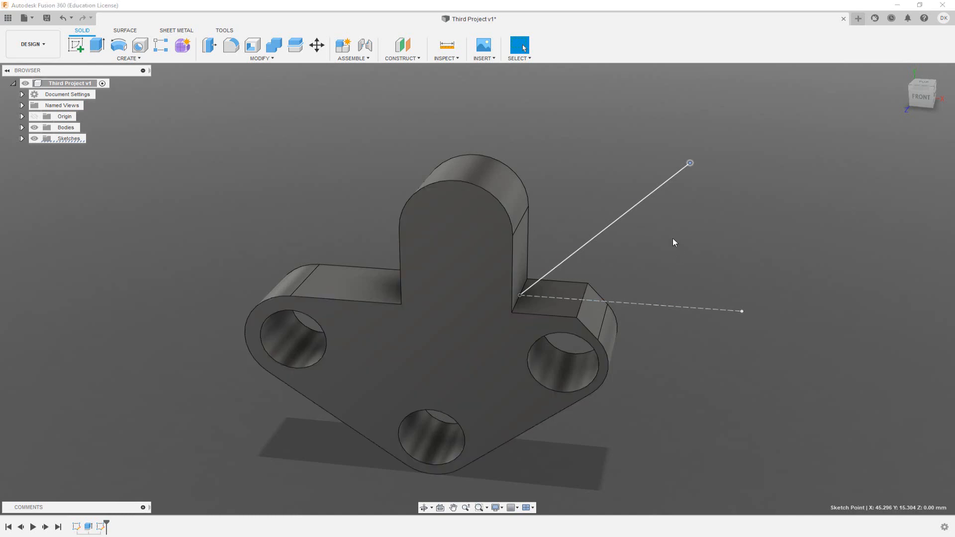
pyautogui.moveTo(673, 239); pyautogui.dragTo(593, 249, button='middle')
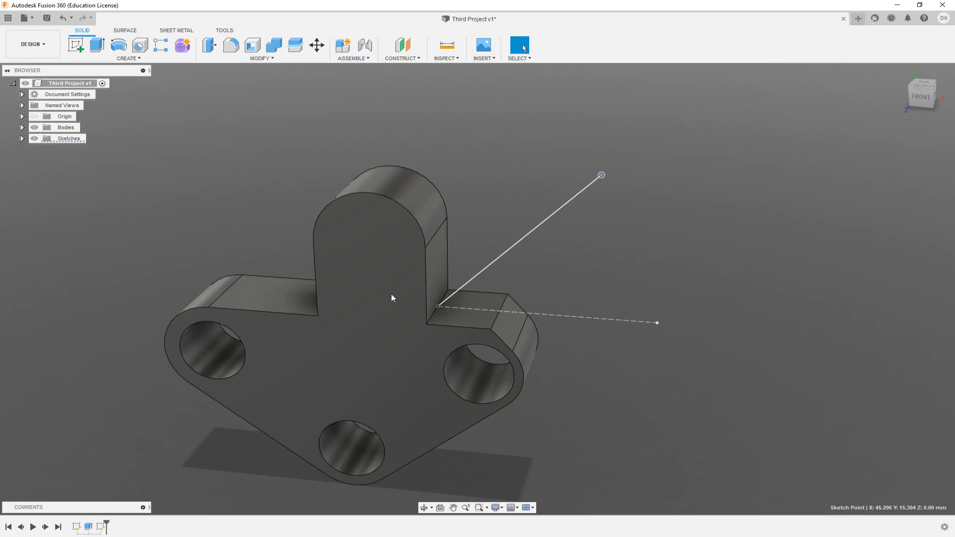
pyautogui.click(34, 116)
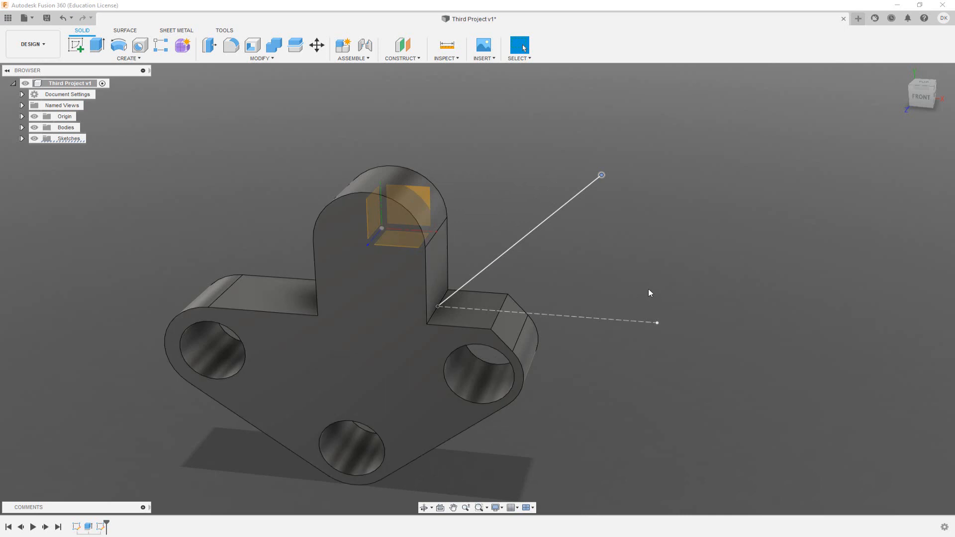
pyautogui.moveTo(649, 288)
pyautogui.keyDown('shift'); pyautogui.mouseDown(button='middle')
pyautogui.moveTo(581, 306)
pyautogui.moveTo(624, 298)
pyautogui.moveTo(655, 279)
pyautogui.moveTo(645, 281)
pyautogui.mouseUp(button='middle'); pyautogui.keyUp('shift')
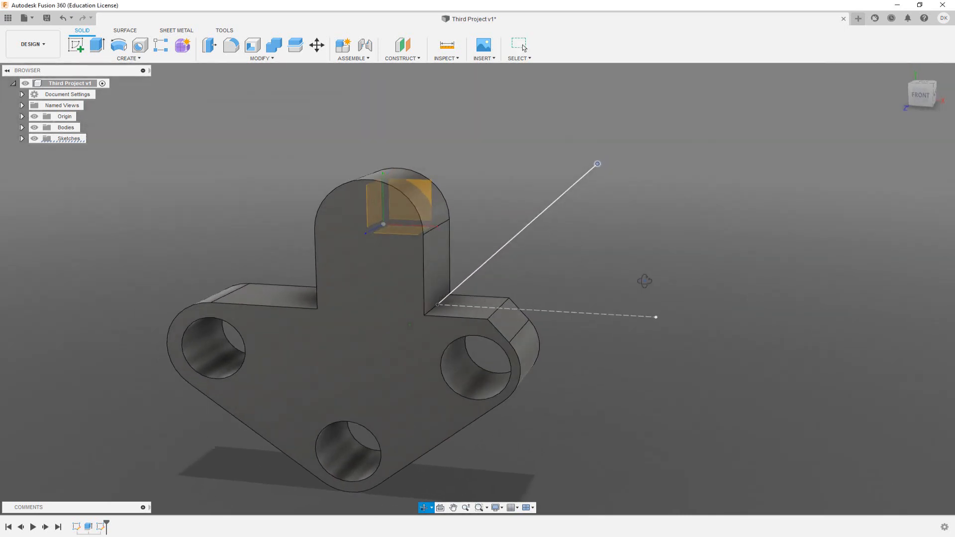
# Step: Create a construction plane normal to the angled sketch line at its free end, using Plane Along Path at proportional distance 1.00
pyautogui.click(523, 49)
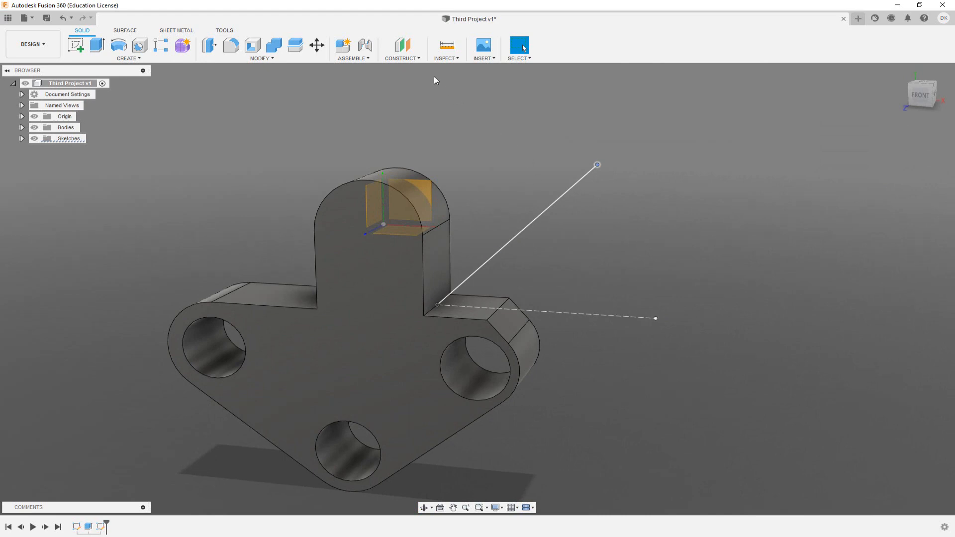
pyautogui.click(417, 57)
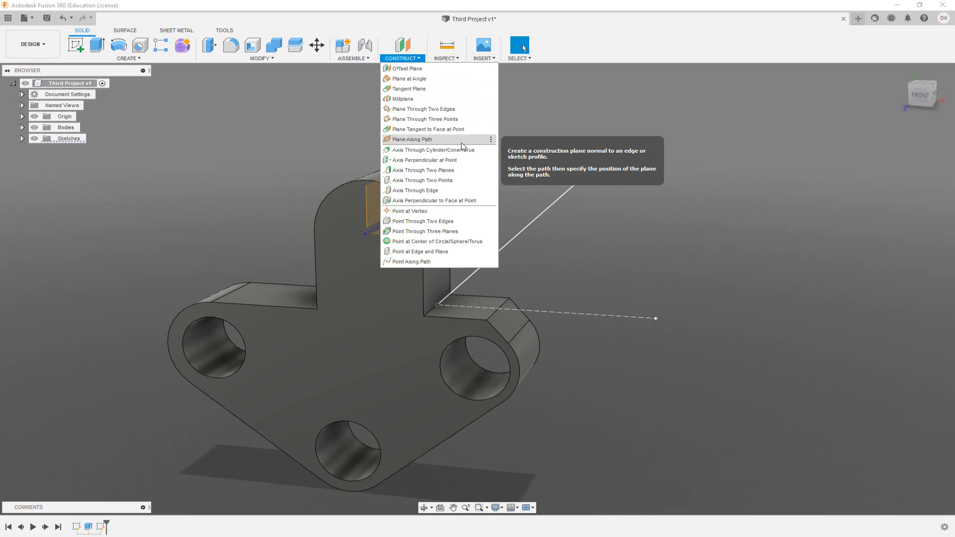
pyautogui.click(403, 142)
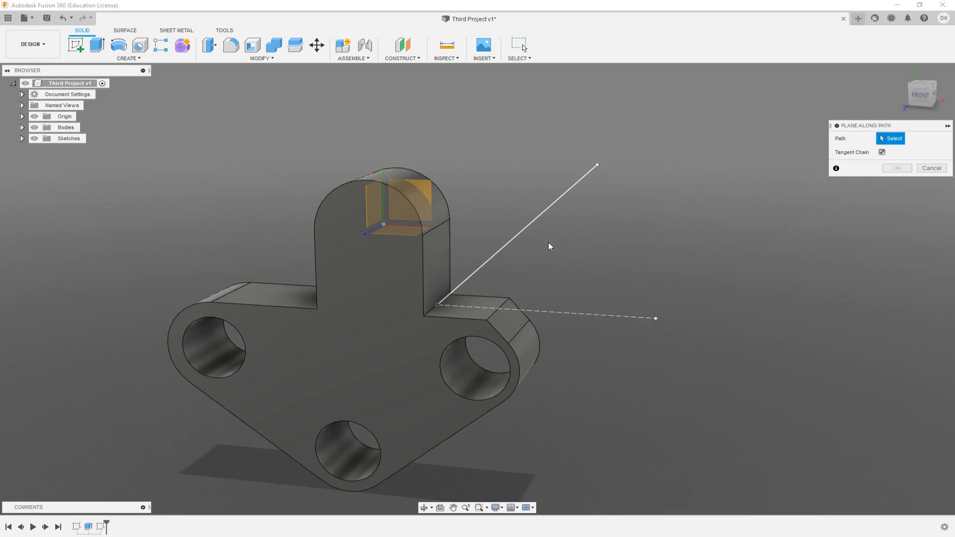
pyautogui.click(544, 213)
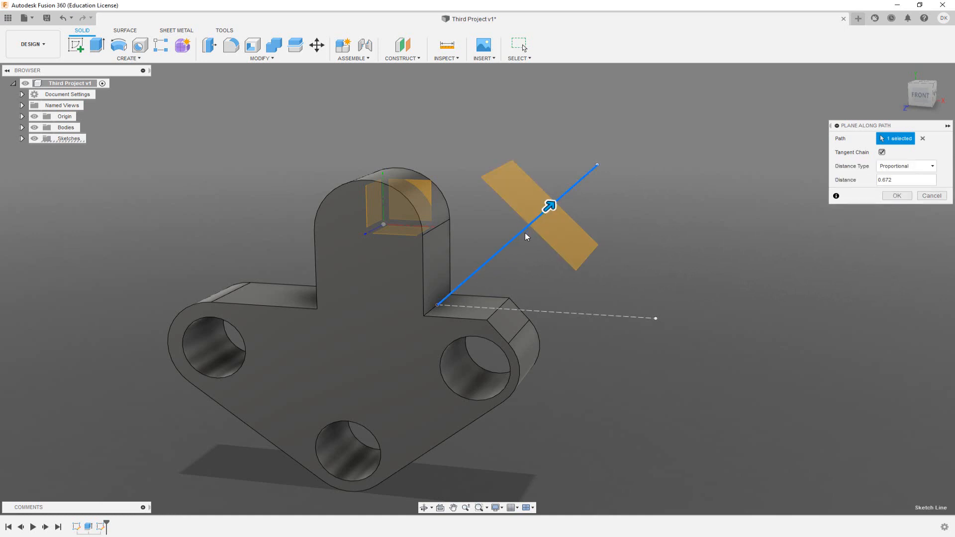
pyautogui.moveTo(533, 273)
pyautogui.keyDown('shift'); pyautogui.mouseDown(button='middle')
pyautogui.moveTo(543, 271)
pyautogui.moveTo(528, 260)
pyautogui.mouseUp(button='middle'); pyautogui.keyUp('shift')
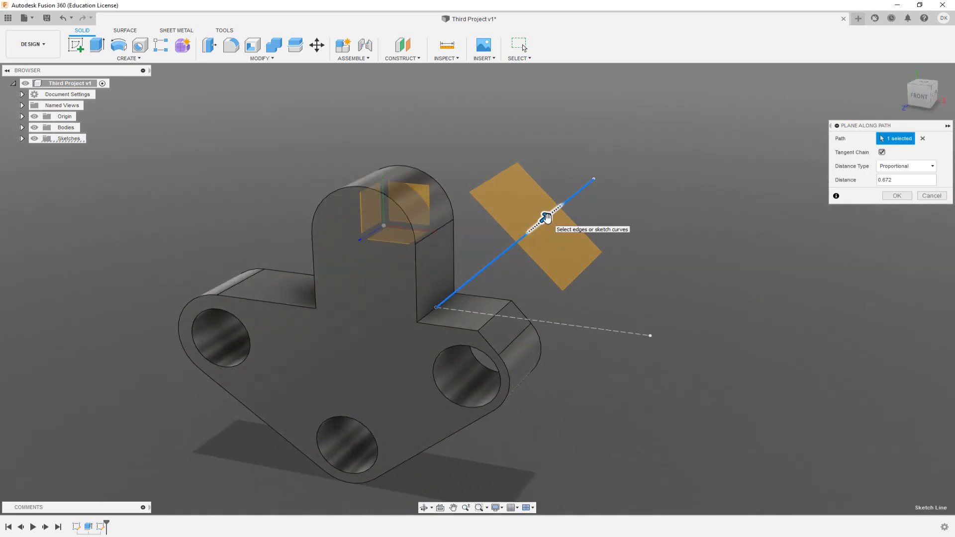
pyautogui.moveTo(547, 215); pyautogui.dragTo(607, 213)
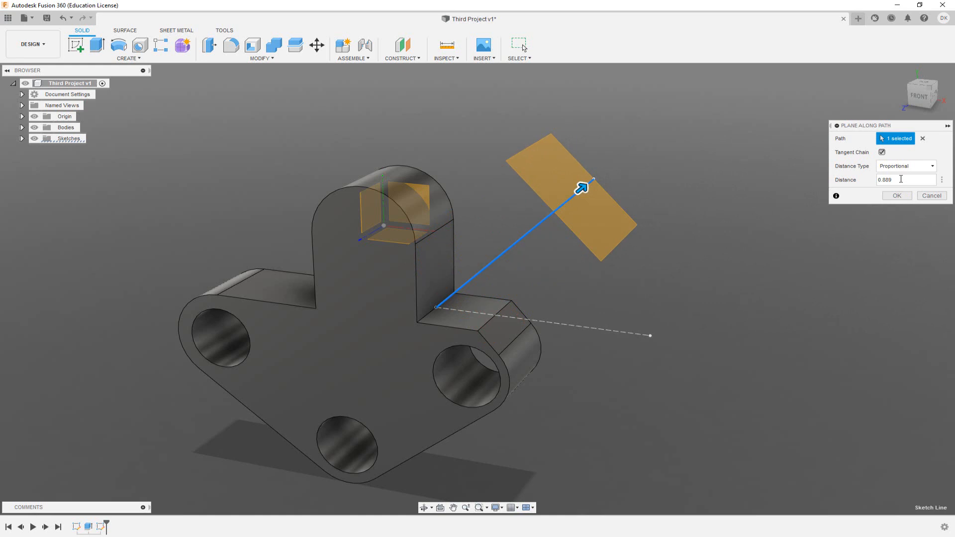
pyautogui.moveTo(582, 188); pyautogui.dragTo(608, 178)
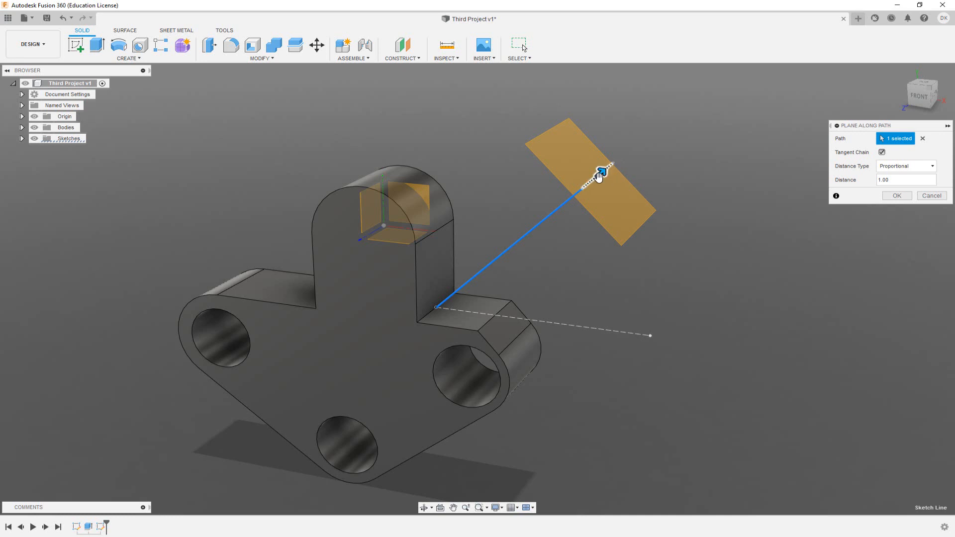
pyautogui.click(897, 196)
# Step: Sketch a 17 mm diameter circle on the new construction plane, centred on the angled line's end, and finish the sketch
pyautogui.scroll(5, 637, 327)
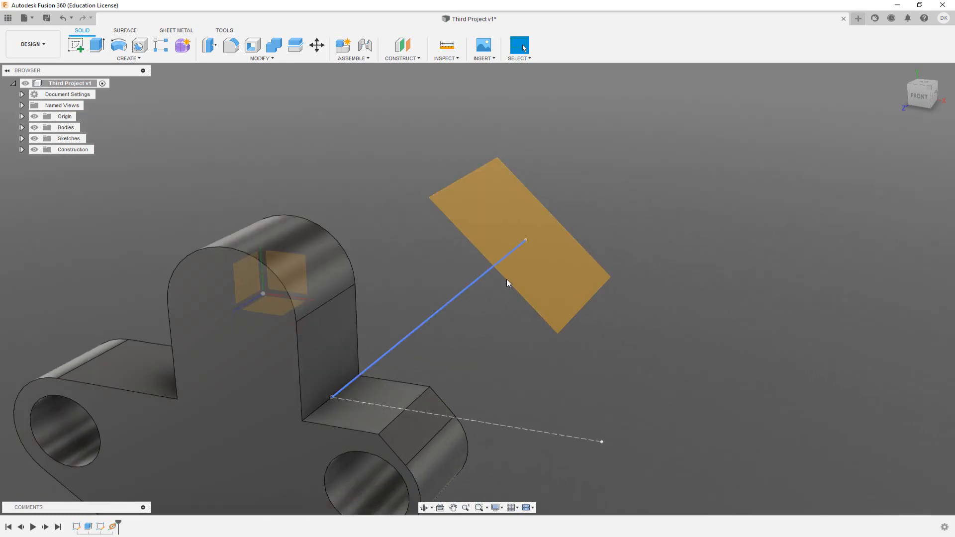
pyautogui.press('s')
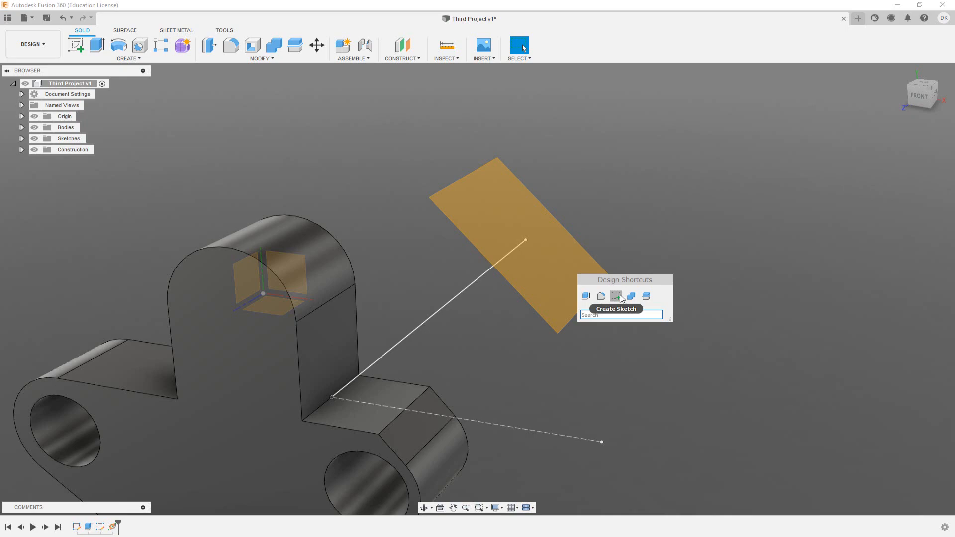
pyautogui.click(616, 296)
pyautogui.click(542, 249)
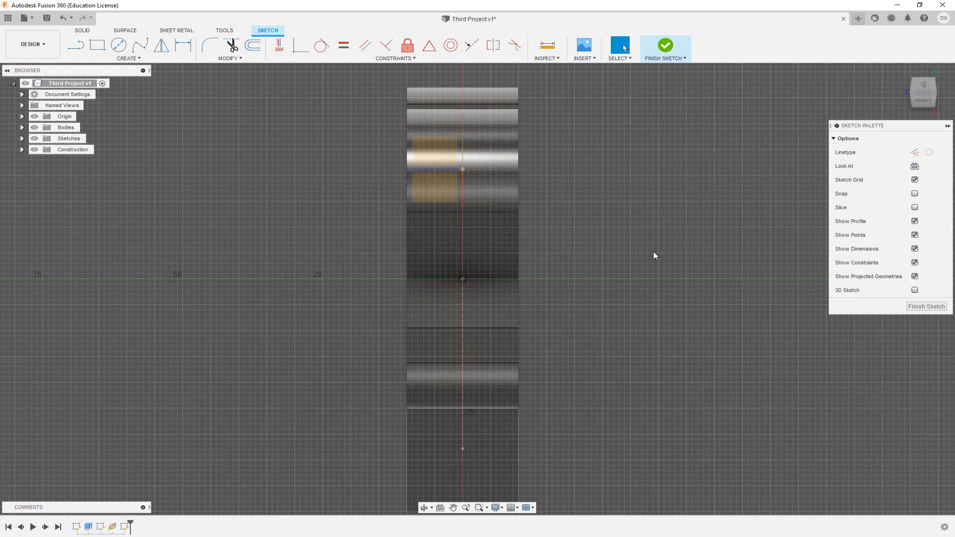
pyautogui.press('c')
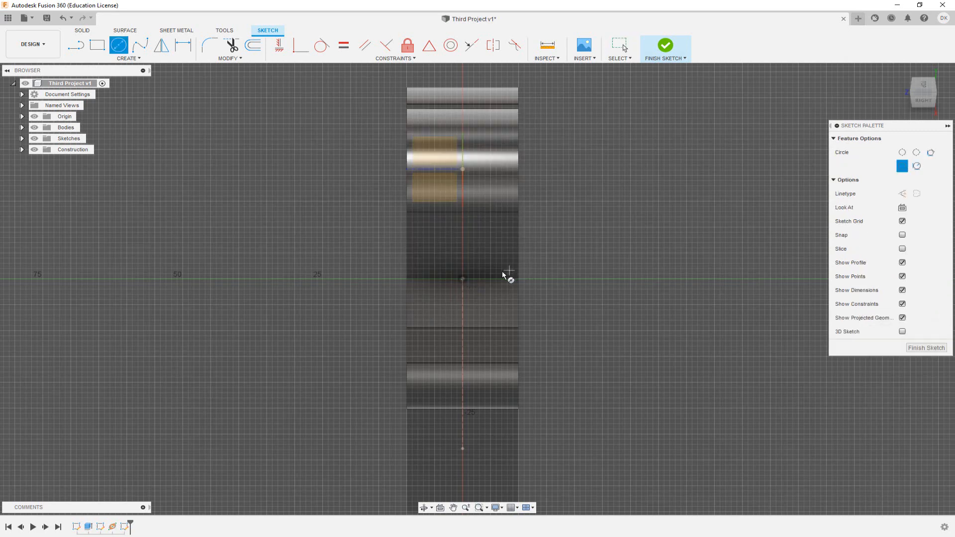
pyautogui.click(464, 278)
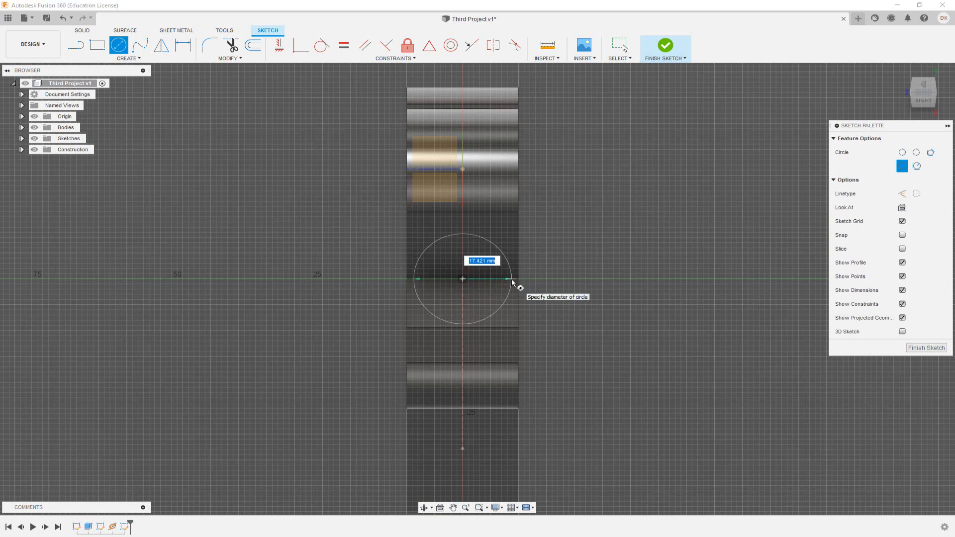
pyautogui.write('17')
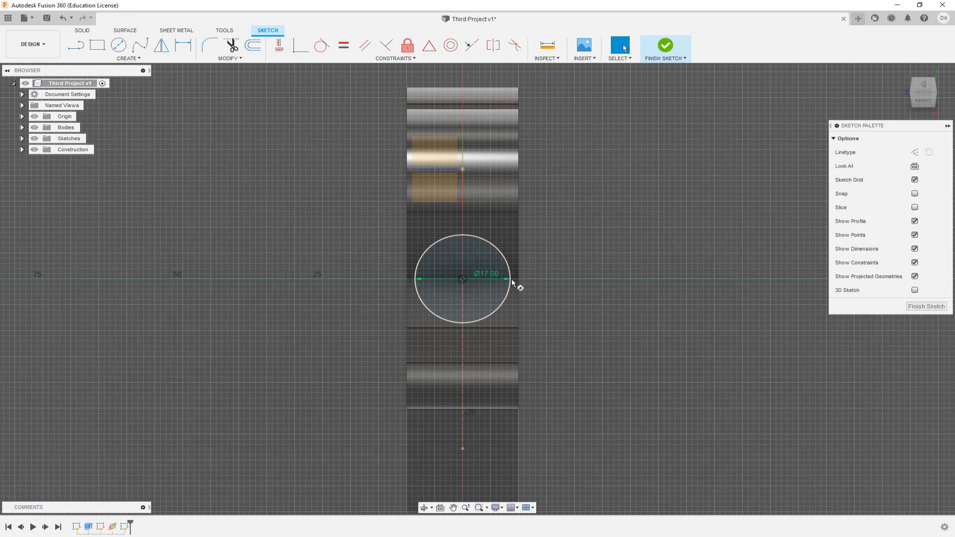
pyautogui.press('Return')
pyautogui.press('Escape')
pyautogui.moveTo(582, 271); pyautogui.dragTo(526, 284, button='middle')
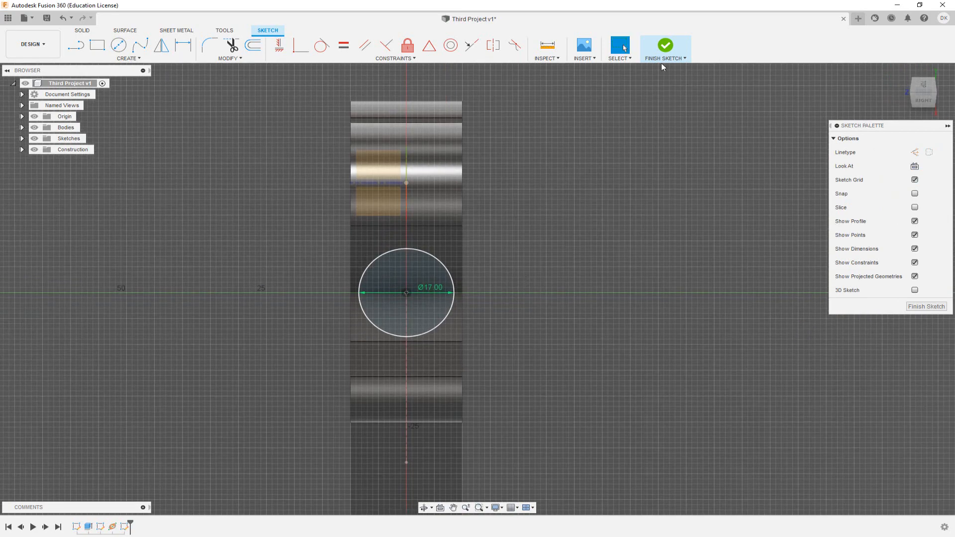
pyautogui.click(665, 45)
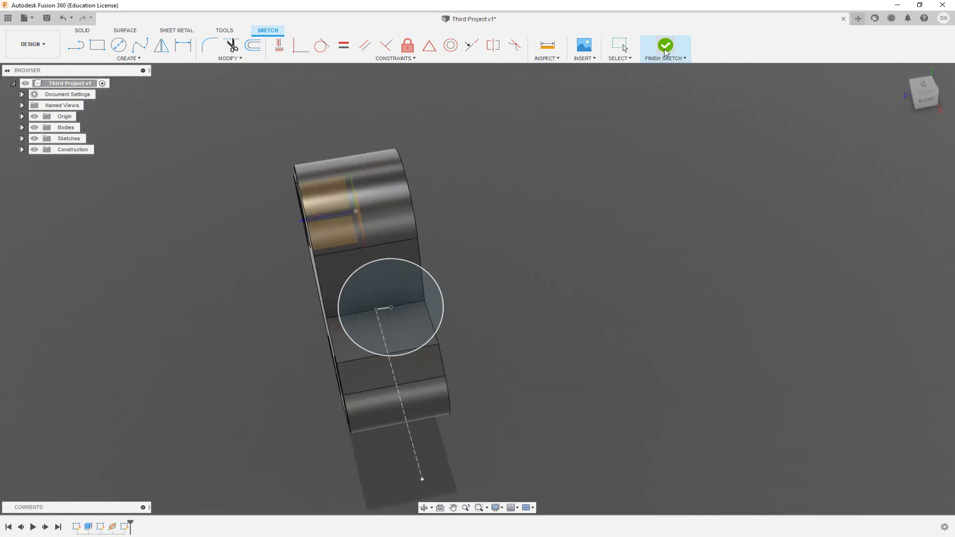
# Step: Start an extrusion of the circle profile, extending it -20 mm along the angled line toward the body
pyautogui.moveTo(567, 334); pyautogui.dragTo(601, 277, button='middle')
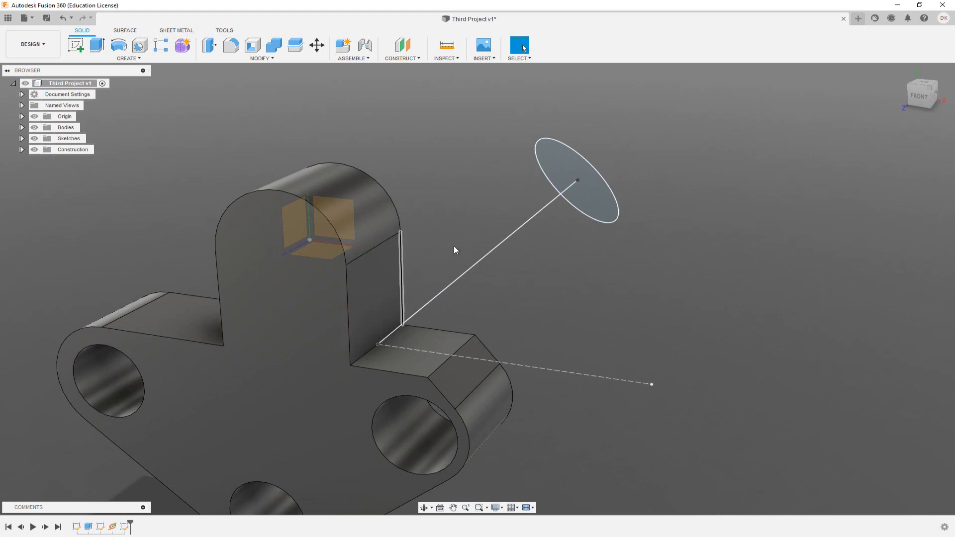
pyautogui.click(588, 218)
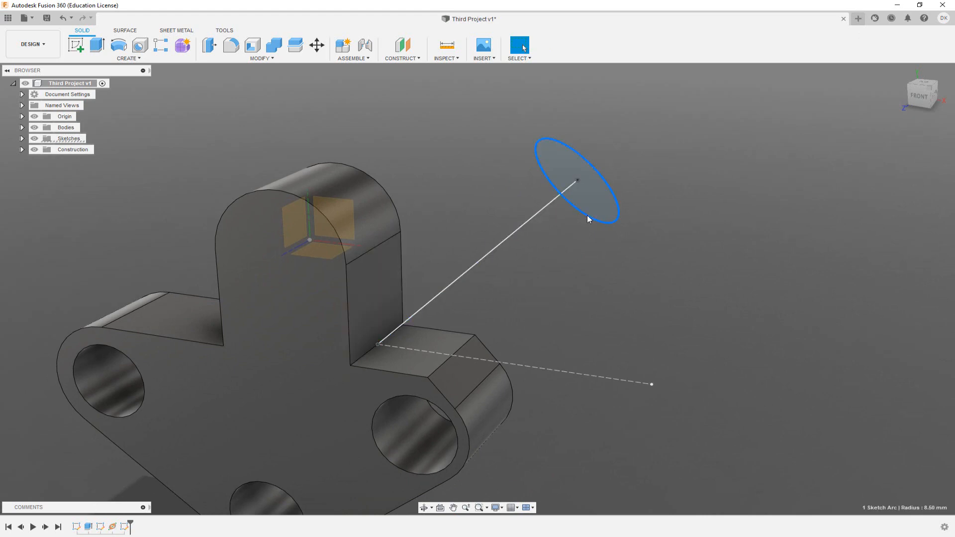
pyautogui.click(97, 45)
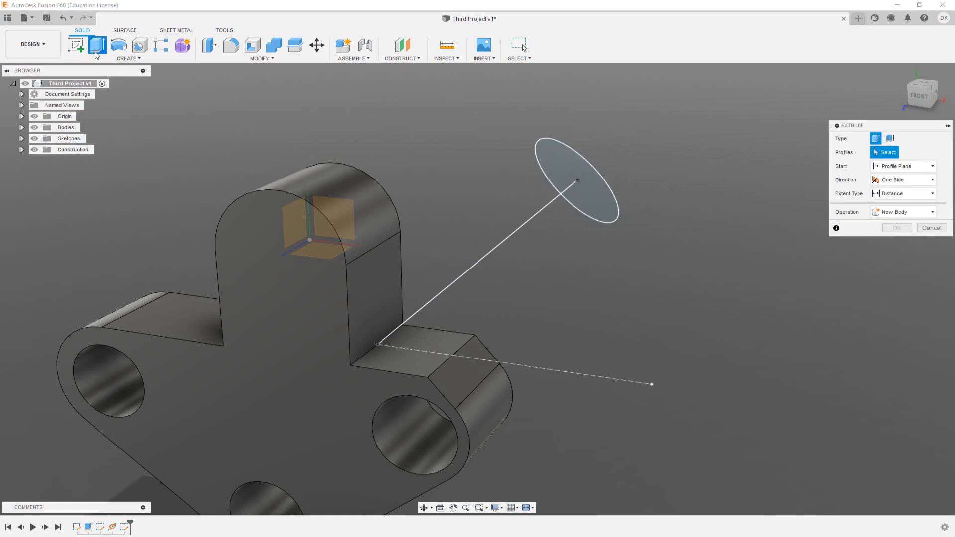
pyautogui.click(586, 198)
pyautogui.moveTo(584, 175); pyautogui.dragTo(499, 253)
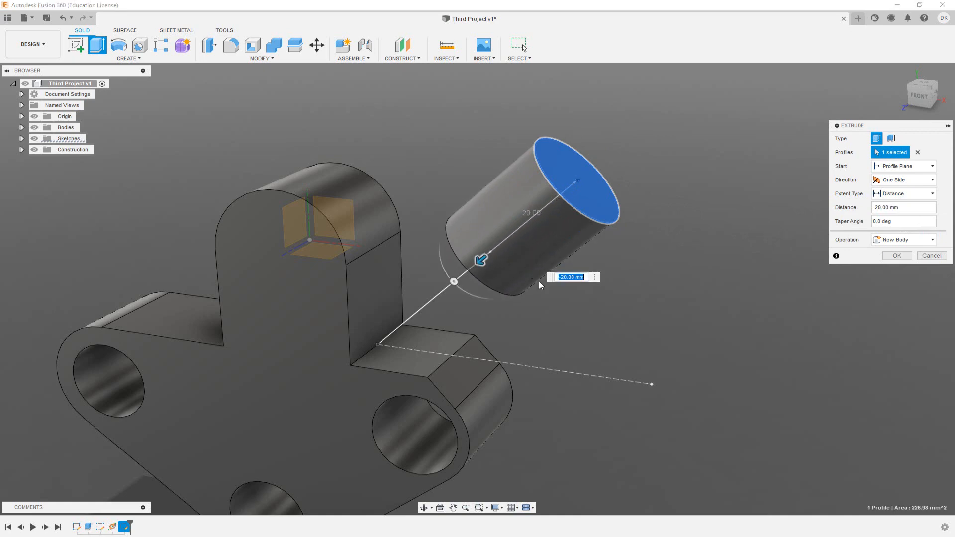
pyautogui.keyDown('shift'); pyautogui.moveTo(538, 282); pyautogui.dragTo(571, 314, button='middle'); pyautogui.keyUp('shift')
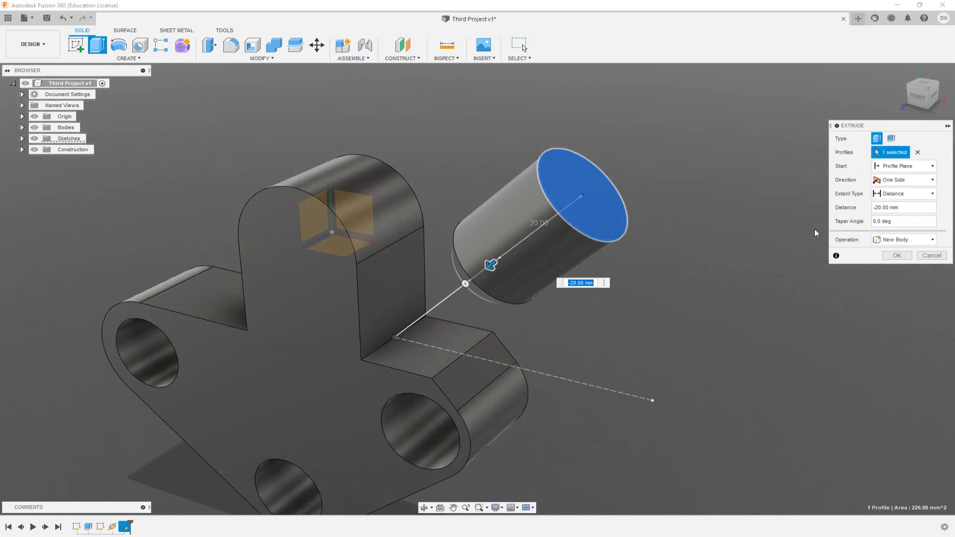
# Step: Set the circle extrusion's extent type to All and its operation to Join
pyautogui.click(904, 198)
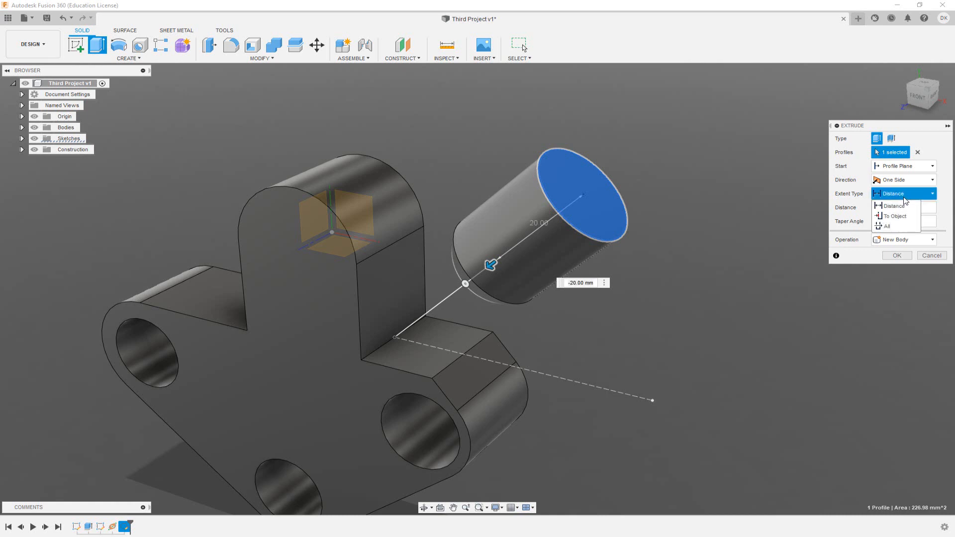
pyautogui.click(888, 226)
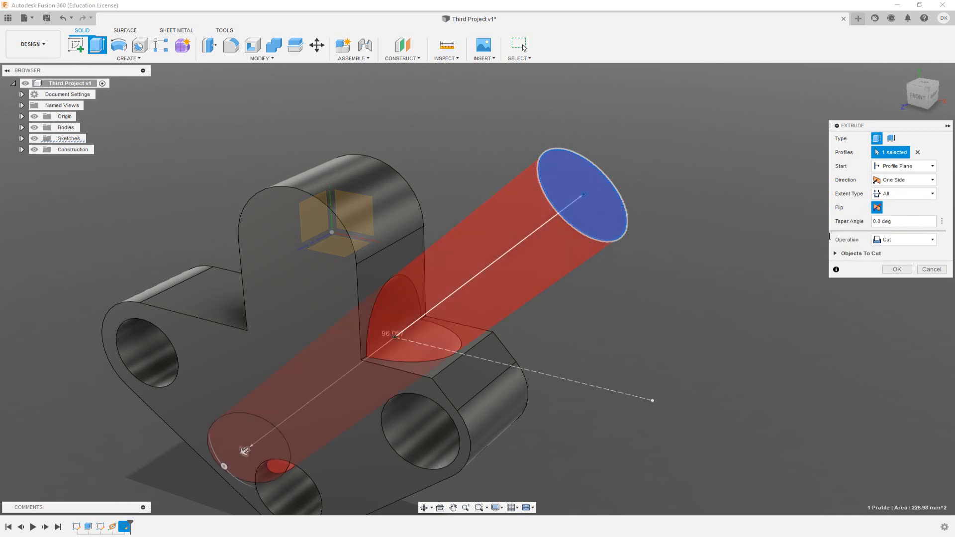
pyautogui.keyDown('shift'); pyautogui.moveTo(298, 368); pyautogui.dragTo(333, 385, button='middle'); pyautogui.keyUp('shift')
pyautogui.keyDown('shift'); pyautogui.moveTo(540, 362); pyautogui.dragTo(530, 354, button='middle'); pyautogui.keyUp('shift')
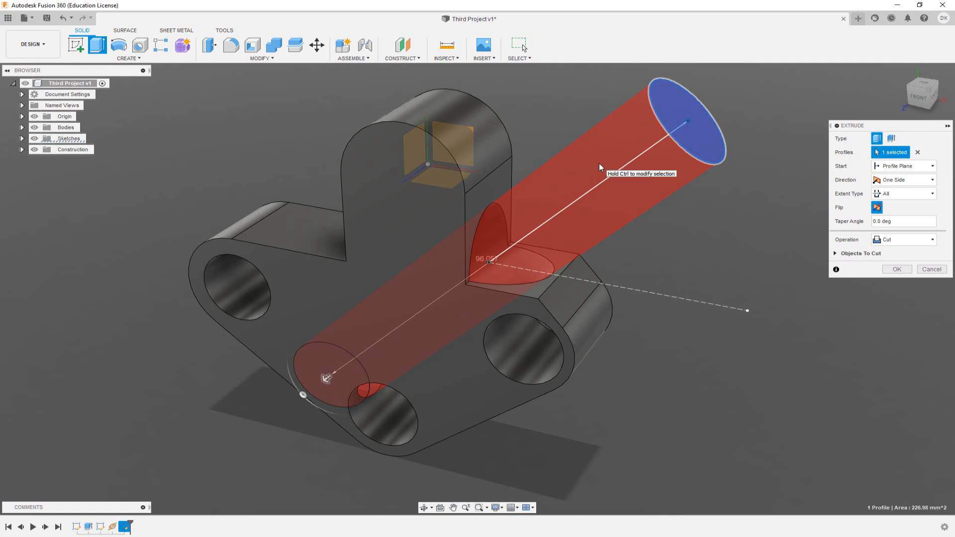
pyautogui.click(908, 241)
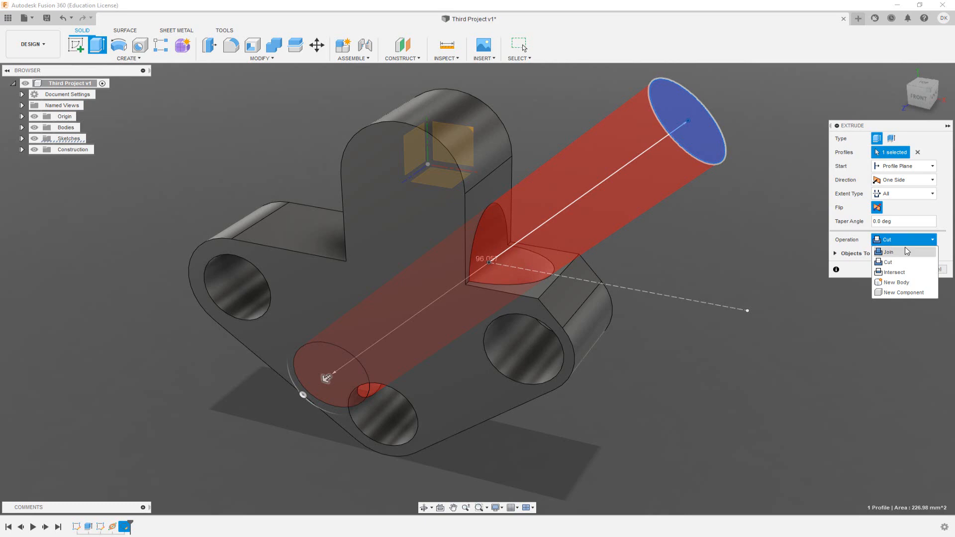
pyautogui.click(906, 259)
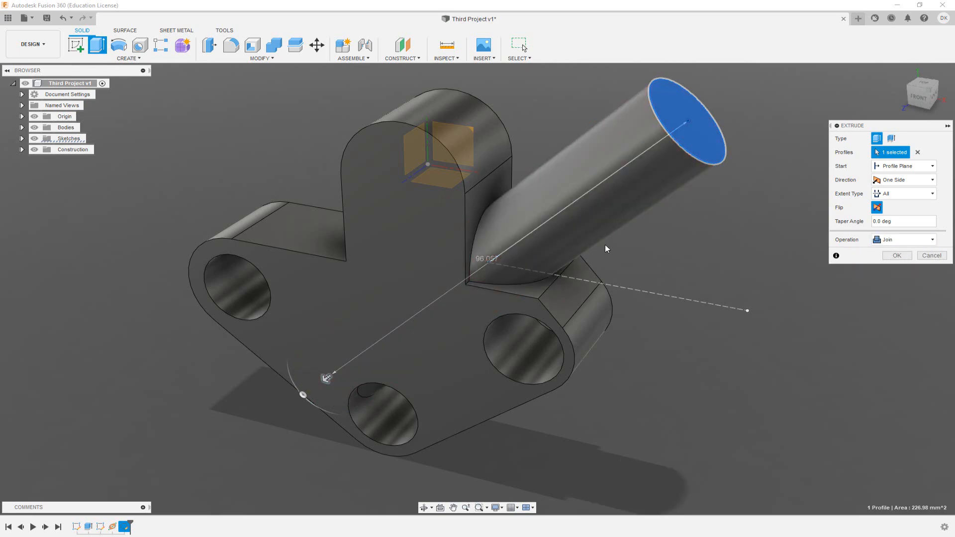
pyautogui.keyDown('shift'); pyautogui.moveTo(607, 248); pyautogui.dragTo(628, 241, button='middle'); pyautogui.keyUp('shift')
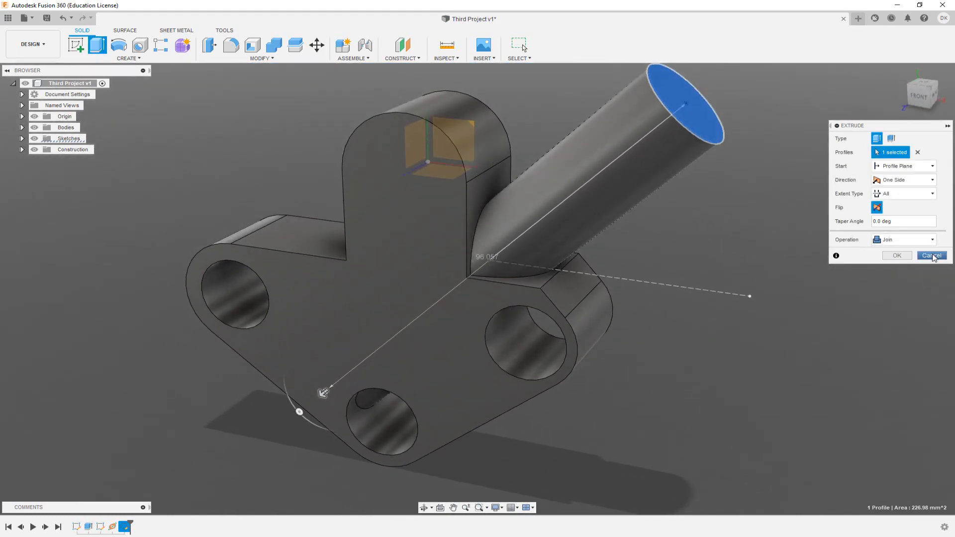
# Step: Change the extrusion's extent to To Object, ending at the upright arm's side face, and complete the joined cylinder
pyautogui.click(909, 195)
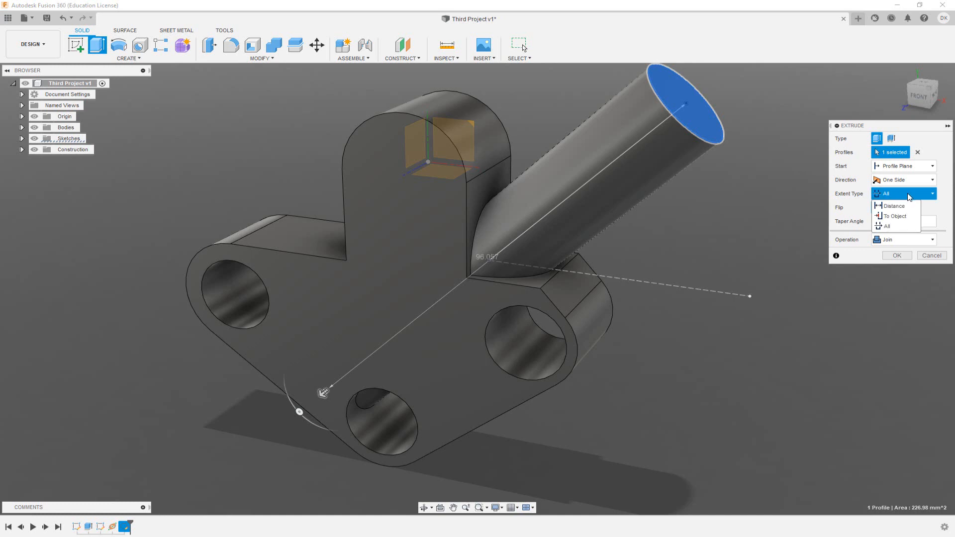
pyautogui.click(905, 220)
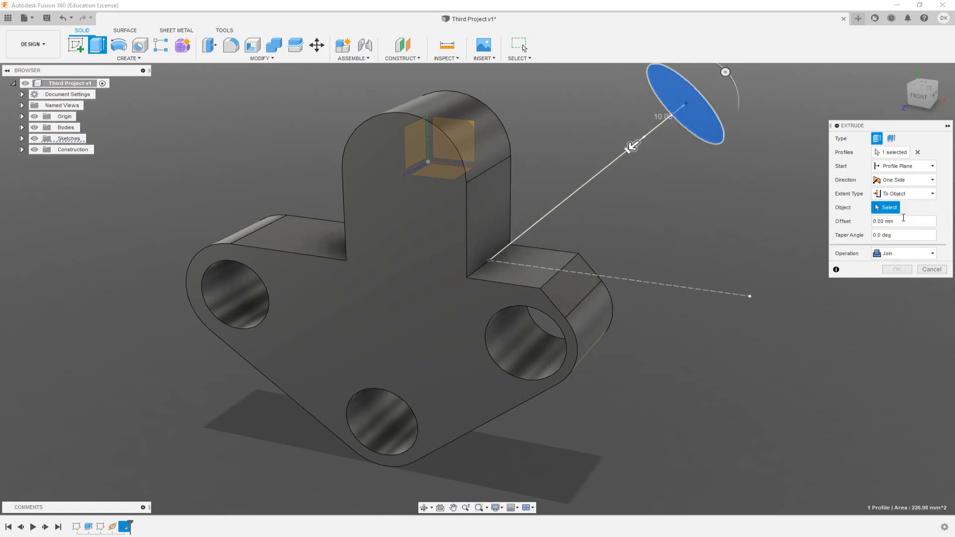
pyautogui.click(488, 240)
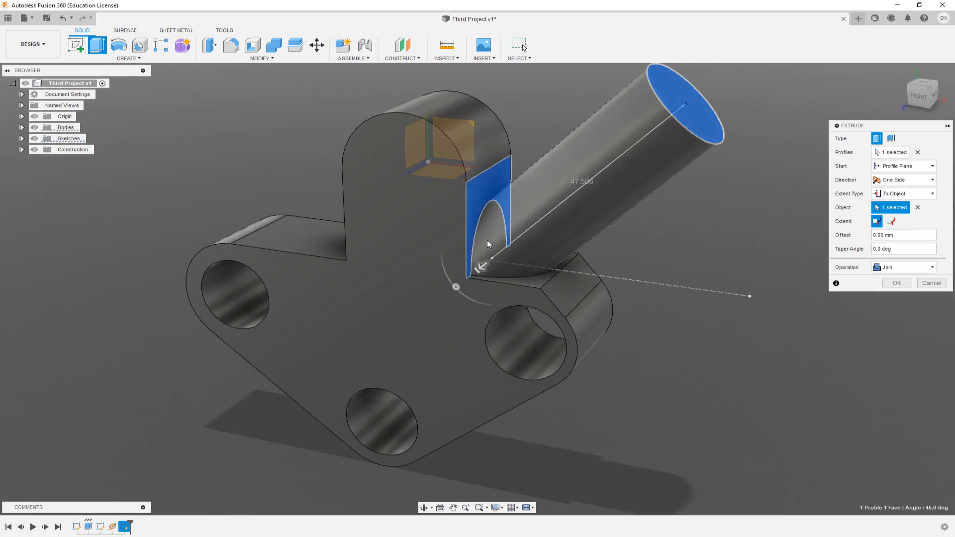
pyautogui.keyDown('shift'); pyautogui.moveTo(713, 251); pyautogui.dragTo(569, 243, button='middle'); pyautogui.keyUp('shift')
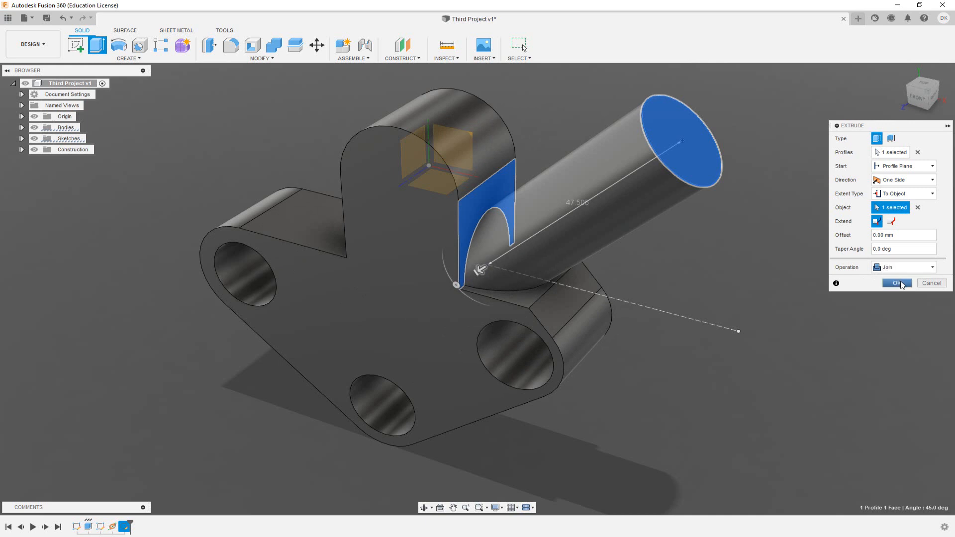
pyautogui.click(899, 284)
pyautogui.moveTo(646, 254)
pyautogui.keyDown('shift'); pyautogui.mouseDown(button='middle')
pyautogui.moveTo(679, 241)
pyautogui.moveTo(688, 224)
pyautogui.moveTo(646, 244)
pyautogui.mouseUp(button='middle'); pyautogui.keyUp('shift')
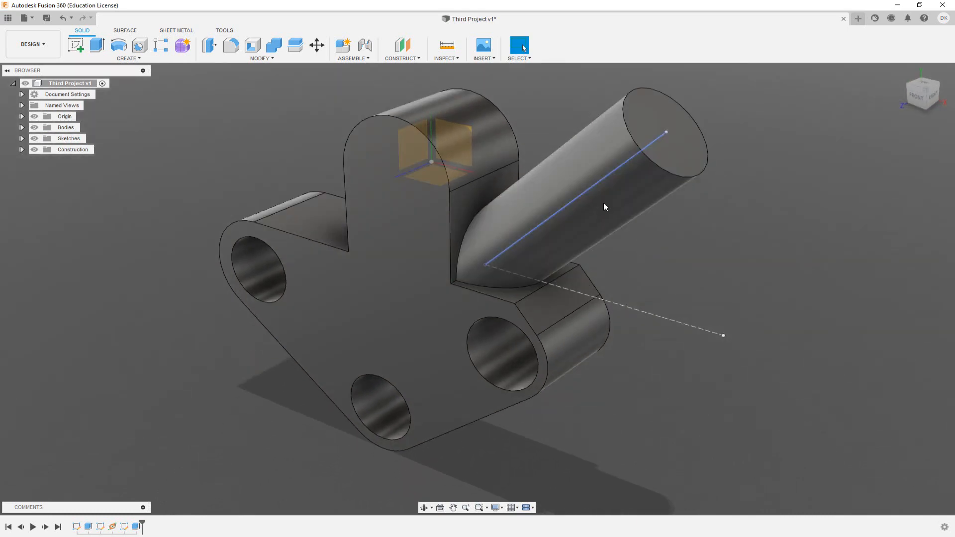
pyautogui.moveTo(691, 135); pyautogui.dragTo(619, 226, button='middle')
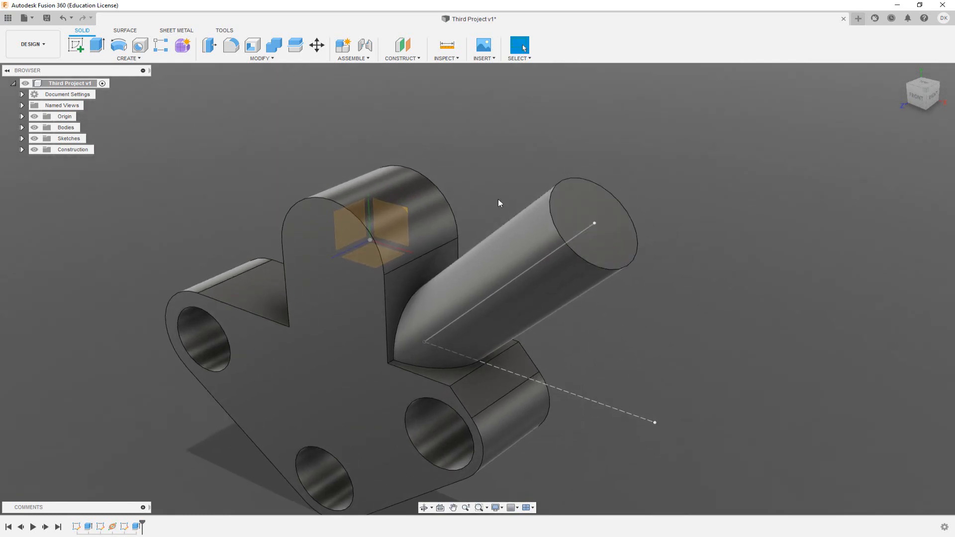
pyautogui.scroll(-3, 394, 270)
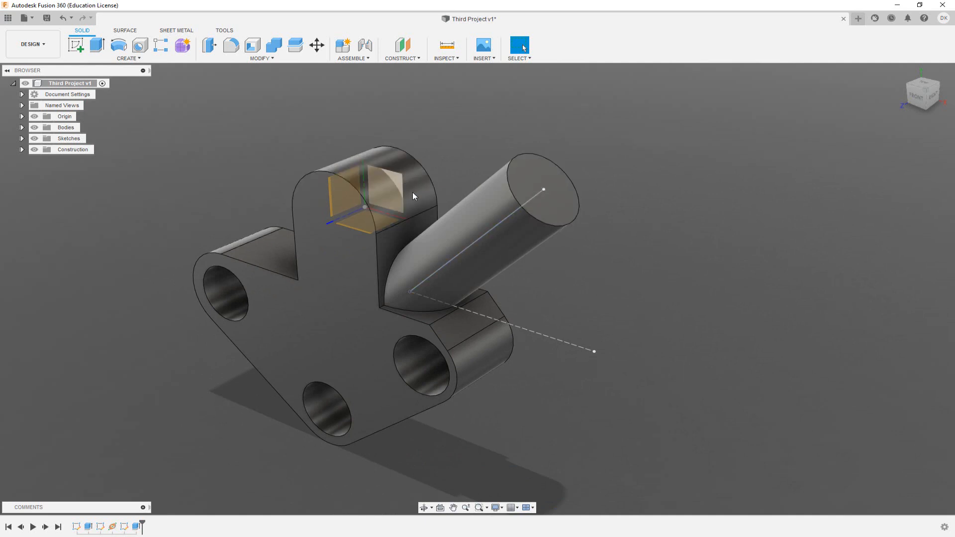
pyautogui.keyDown('shift'); pyautogui.moveTo(542, 194); pyautogui.dragTo(562, 243, button='middle'); pyautogui.keyUp('shift')
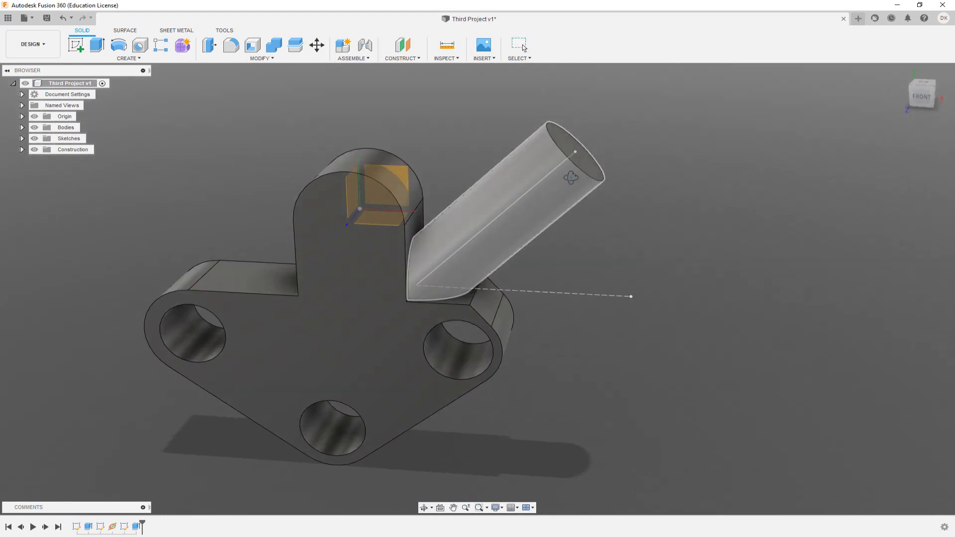
pyautogui.moveTo(629, 267)
pyautogui.keyDown('shift'); pyautogui.mouseDown(button='middle')
pyautogui.moveTo(658, 260)
pyautogui.moveTo(616, 260)
pyautogui.mouseUp(button='middle'); pyautogui.keyUp('shift')
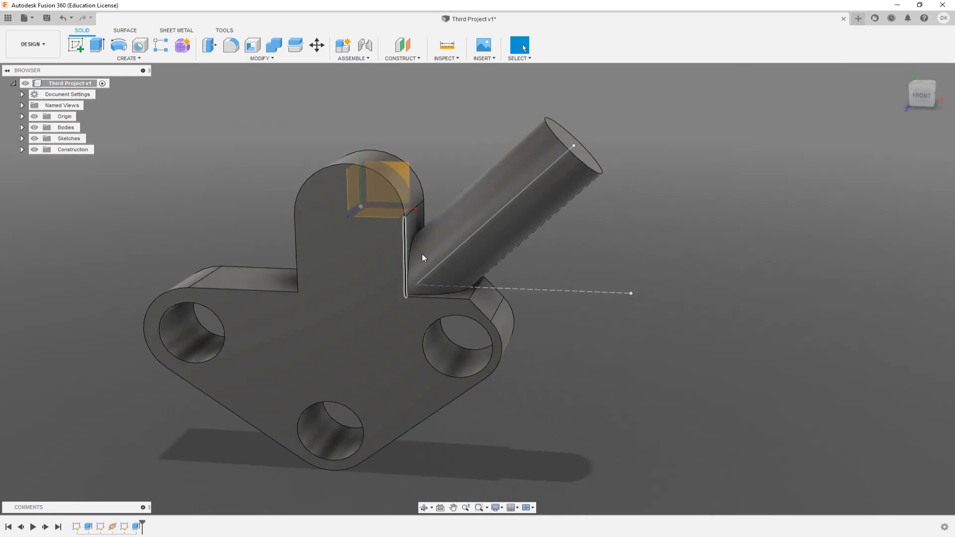
pyautogui.keyDown('shift'); pyautogui.moveTo(487, 384); pyautogui.dragTo(599, 321, button='middle'); pyautogui.keyUp('shift')
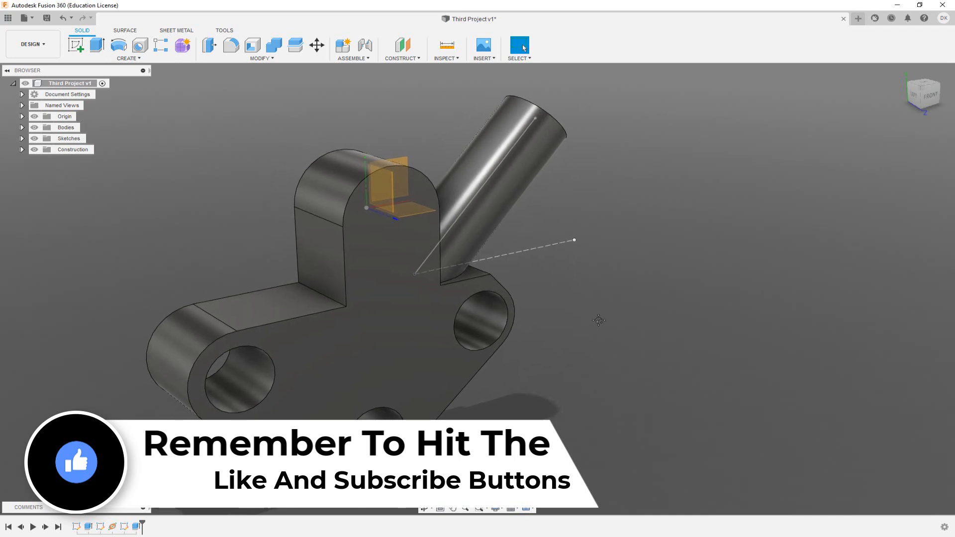